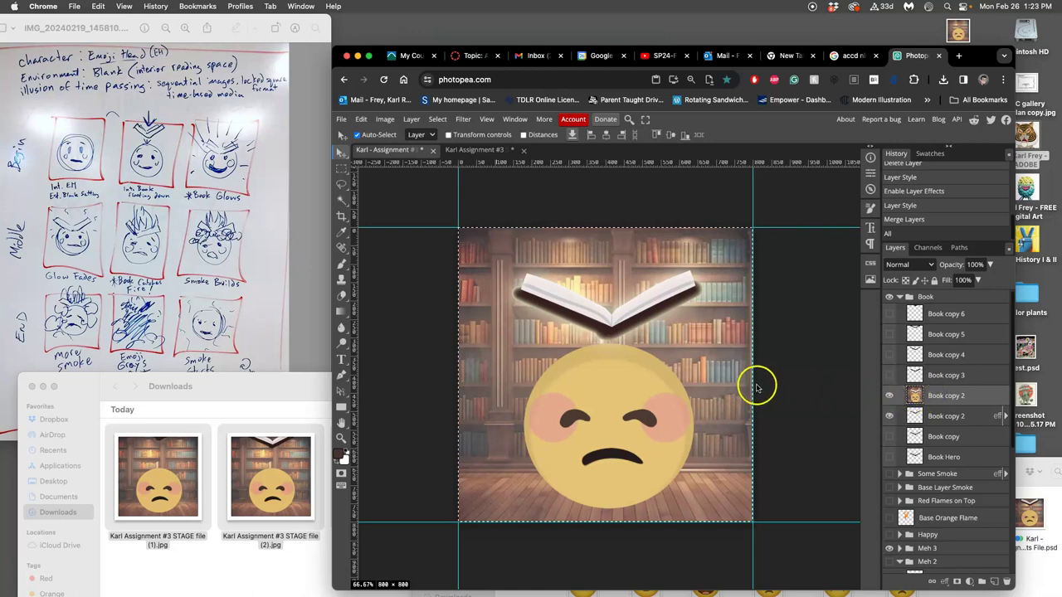
Clear the selection and delete the merged full-scene layer from the Book group.
key("super+d")
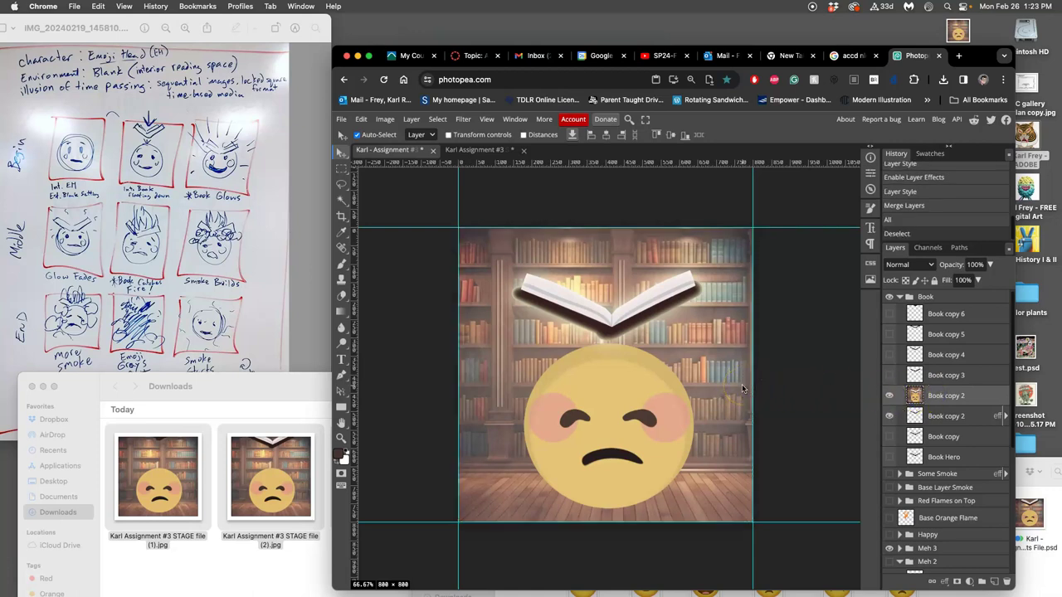
key("Delete")
left_click(919, 397)
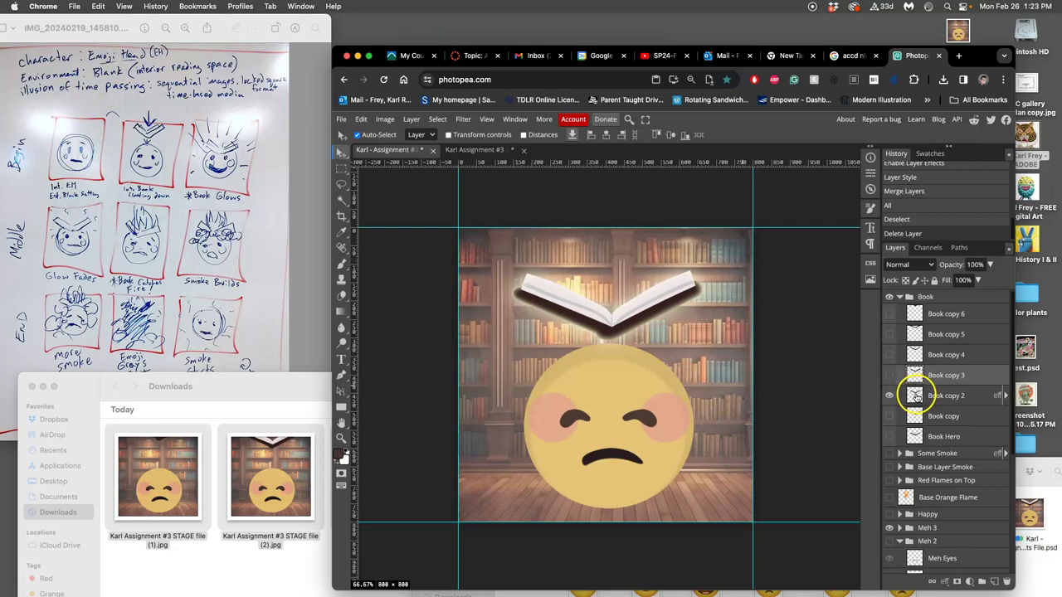
left_click(486, 149)
left_click(384, 149)
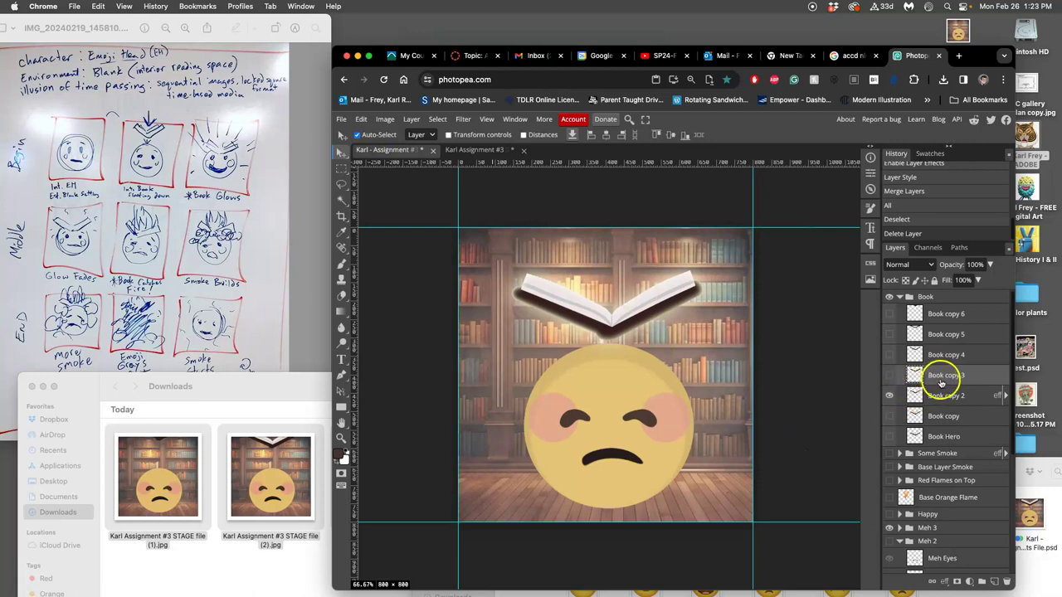
Show the Book copy layer, hide Book copy 2, and make Book copy the active layer.
left_click(890, 417)
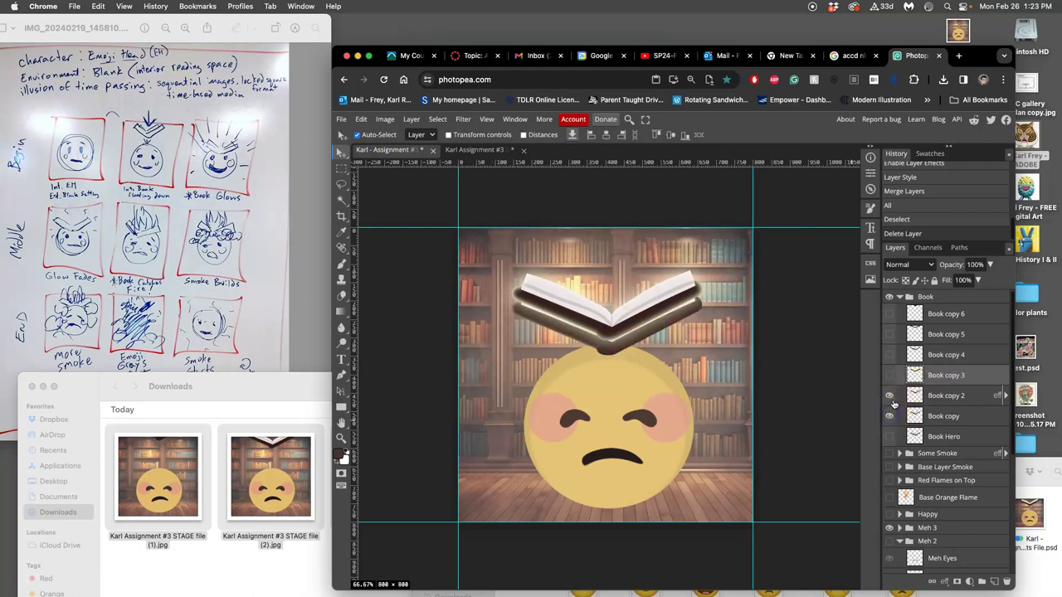
left_click(890, 396)
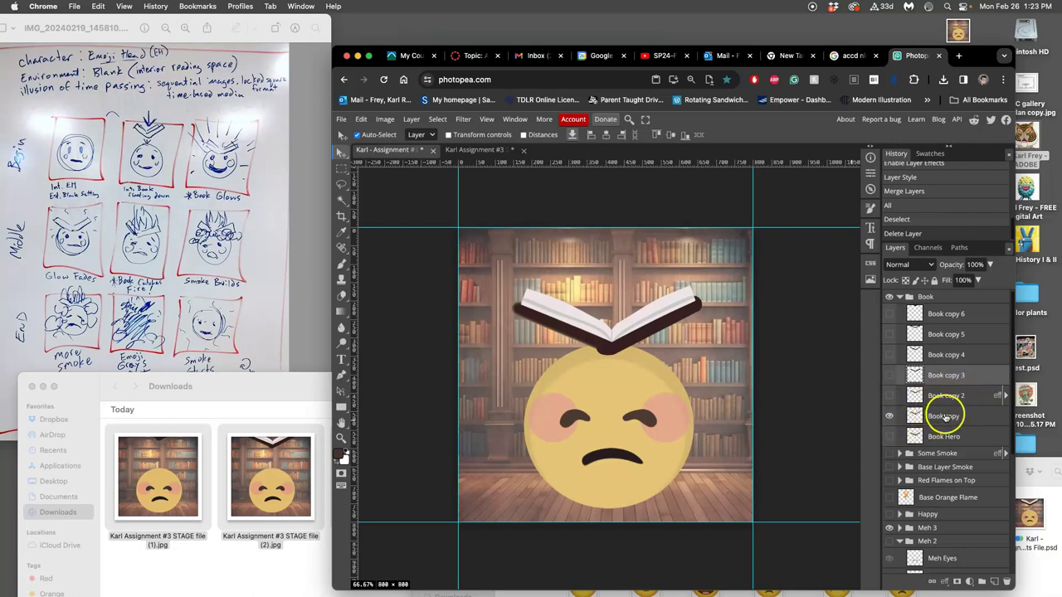
left_click(947, 417)
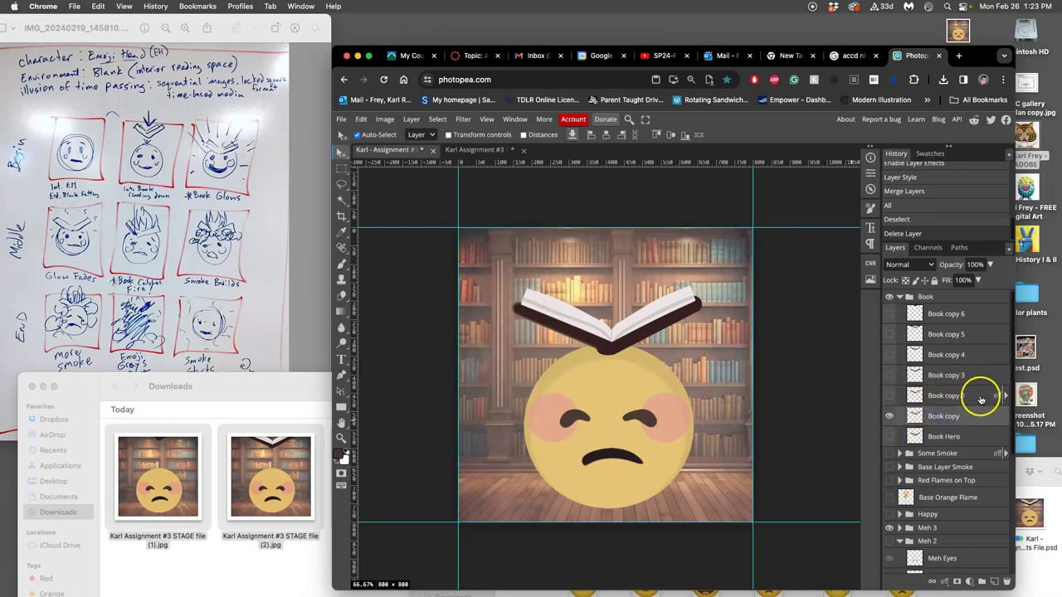
Copy the layer style from Book copy 2 and paste it onto Book copy, leaving Book copy 2 hidden.
right_click(981, 400)
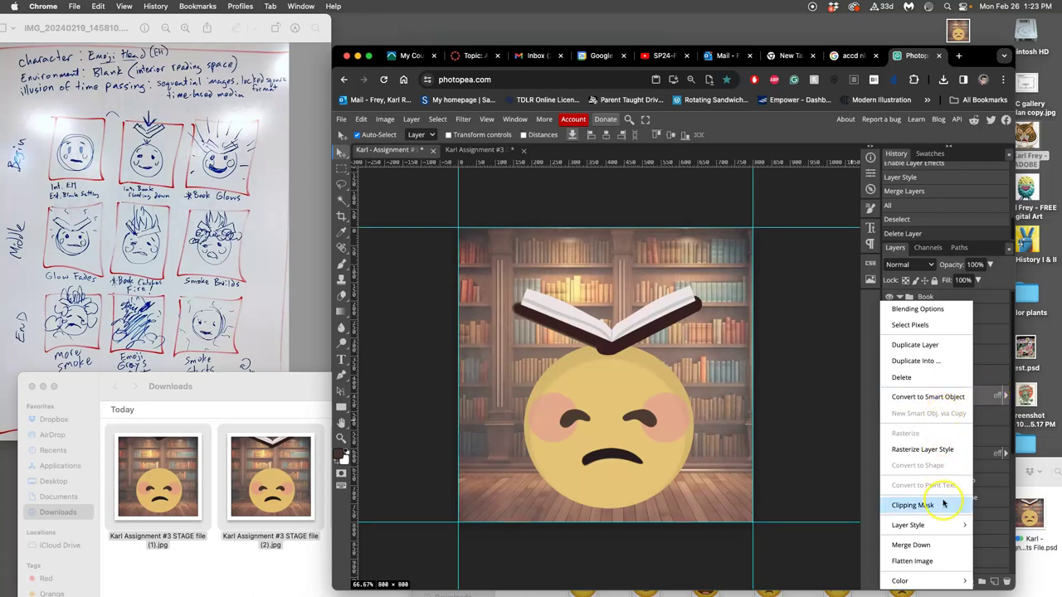
mouse_move(925, 526)
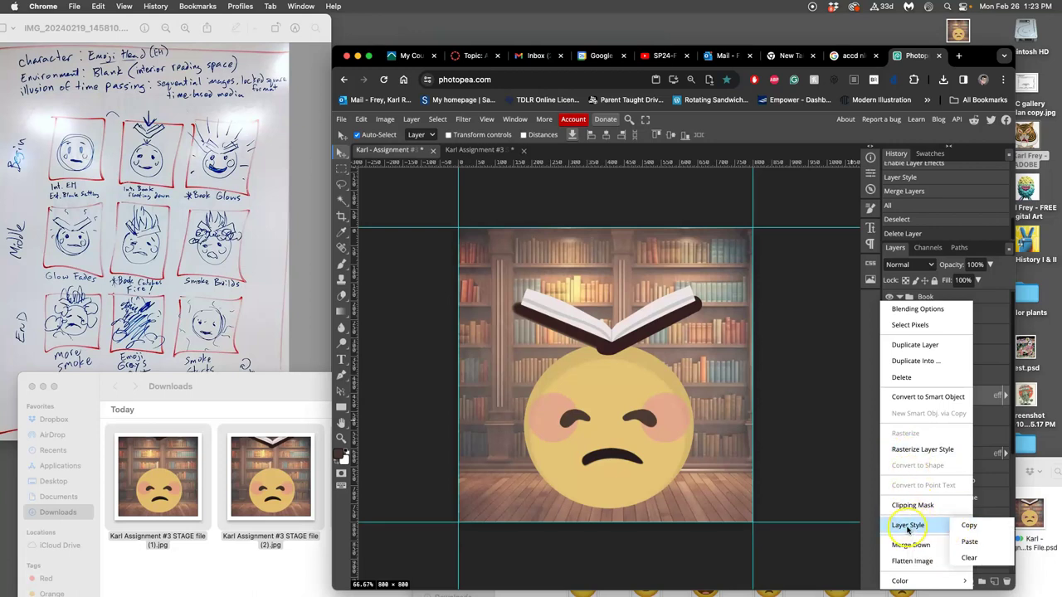
left_click(967, 526)
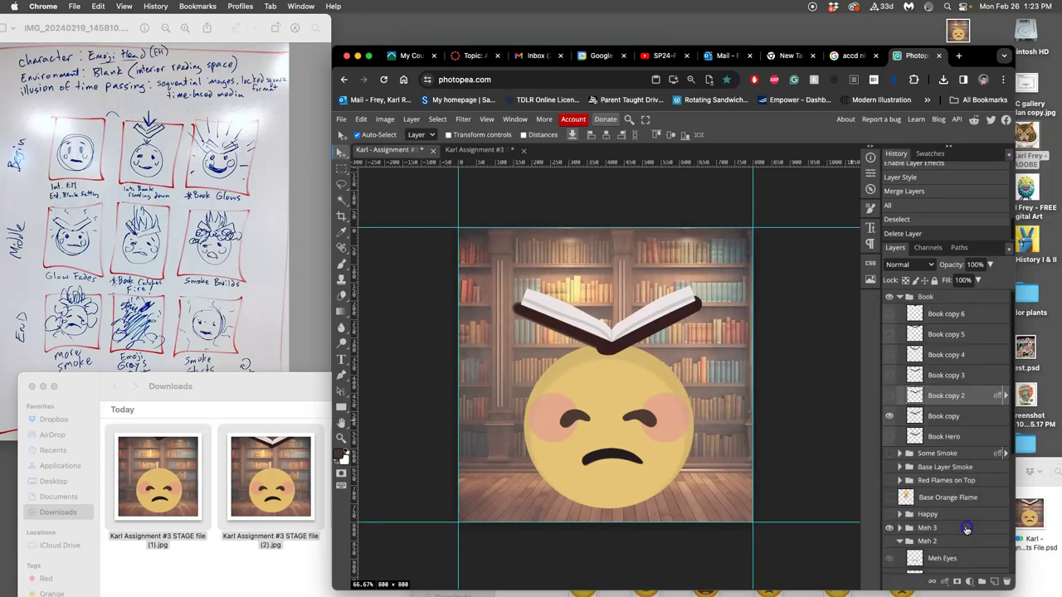
right_click(962, 419)
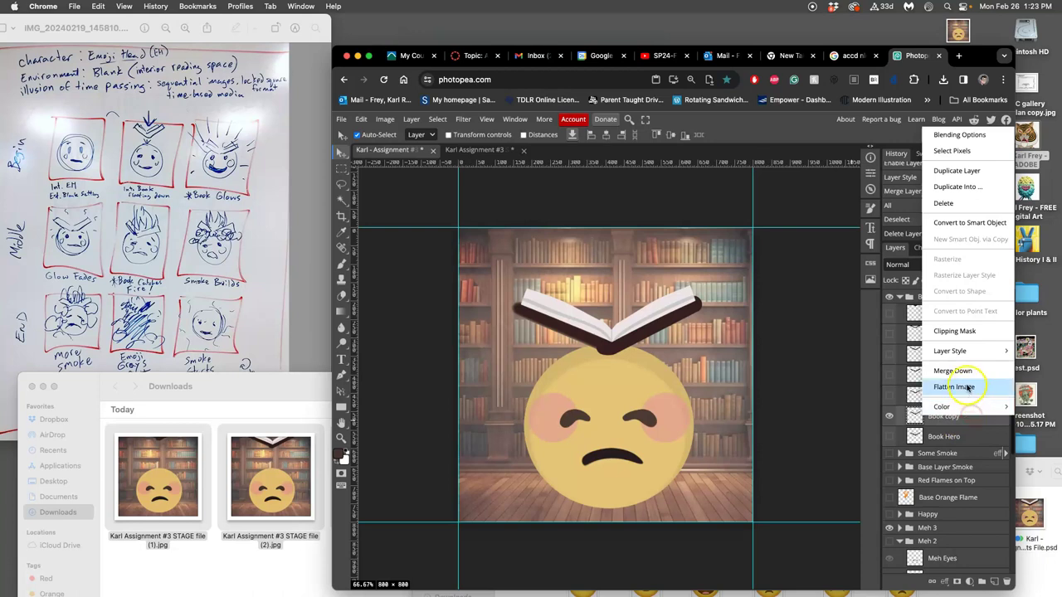
left_click(964, 370)
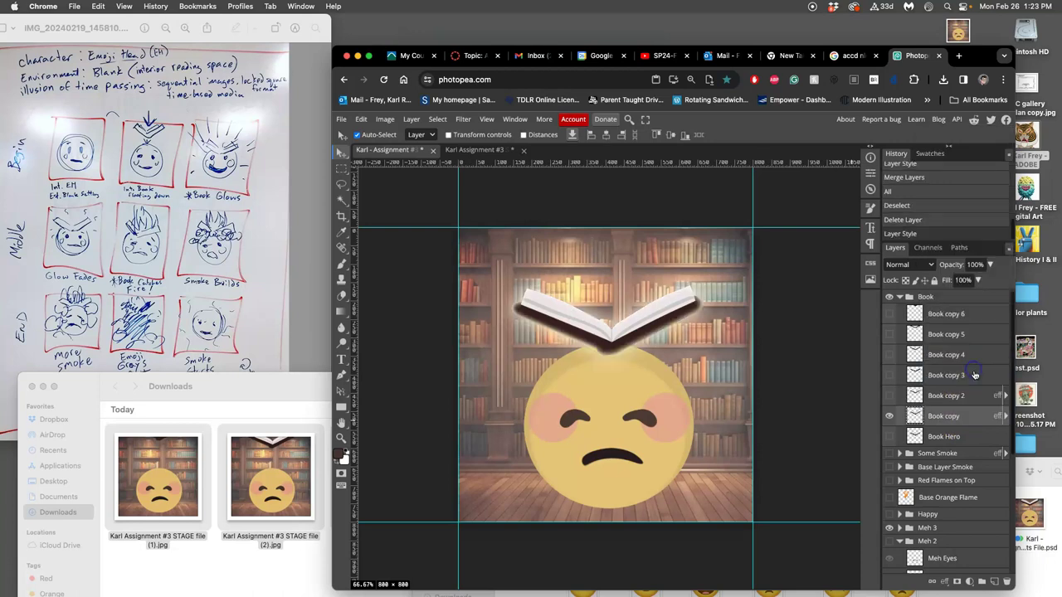
left_click(890, 397)
left_click(890, 396)
Set Book copy's Inner Glow size to 36 px and its Outer Glow to 59% opacity and 91 px size.
left_click(1004, 417)
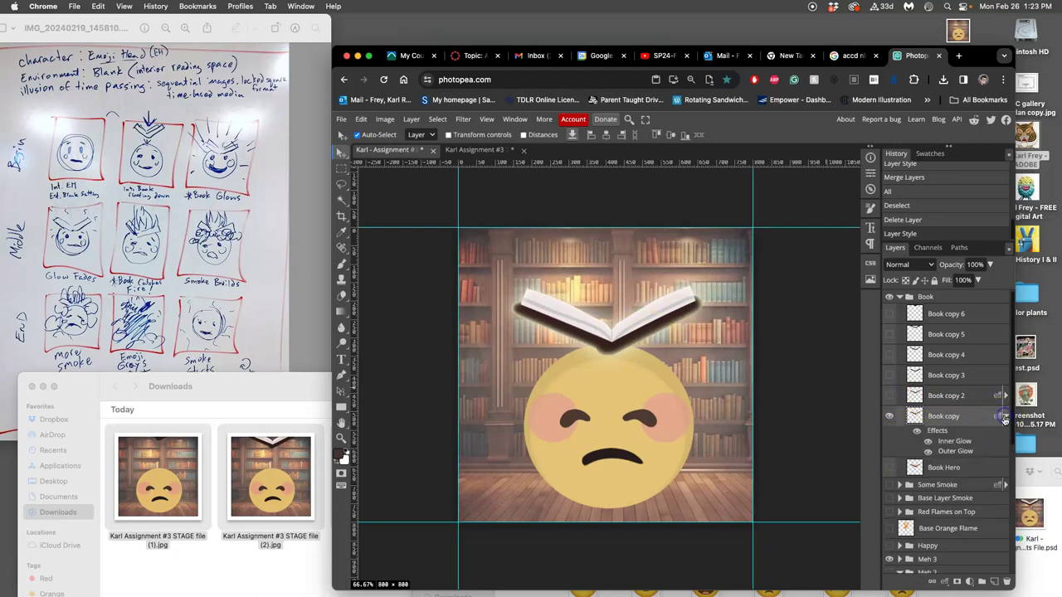
double_click(945, 442)
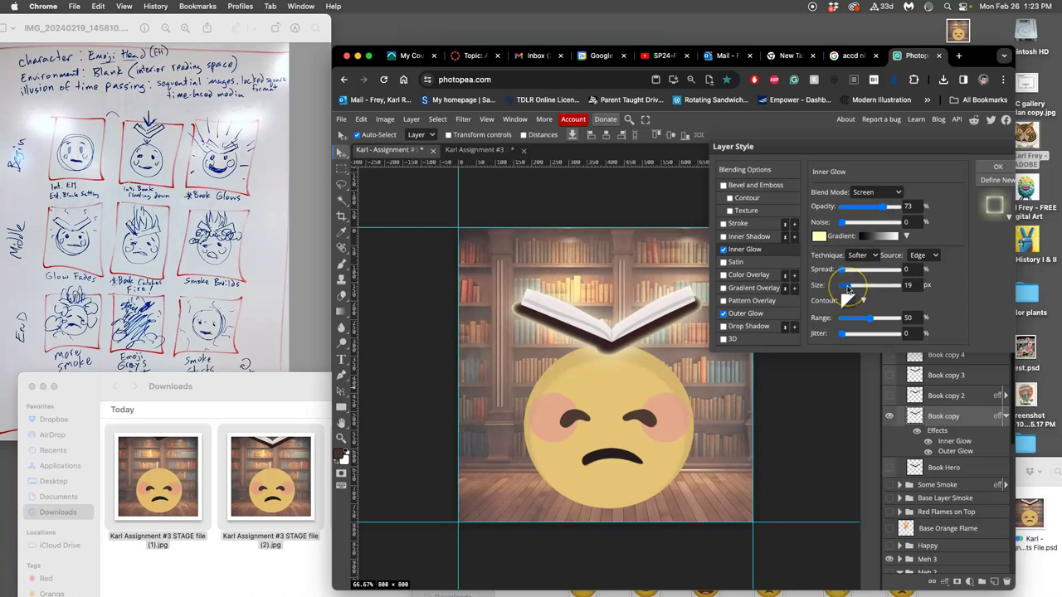
left_click_drag(848, 288, 852, 287)
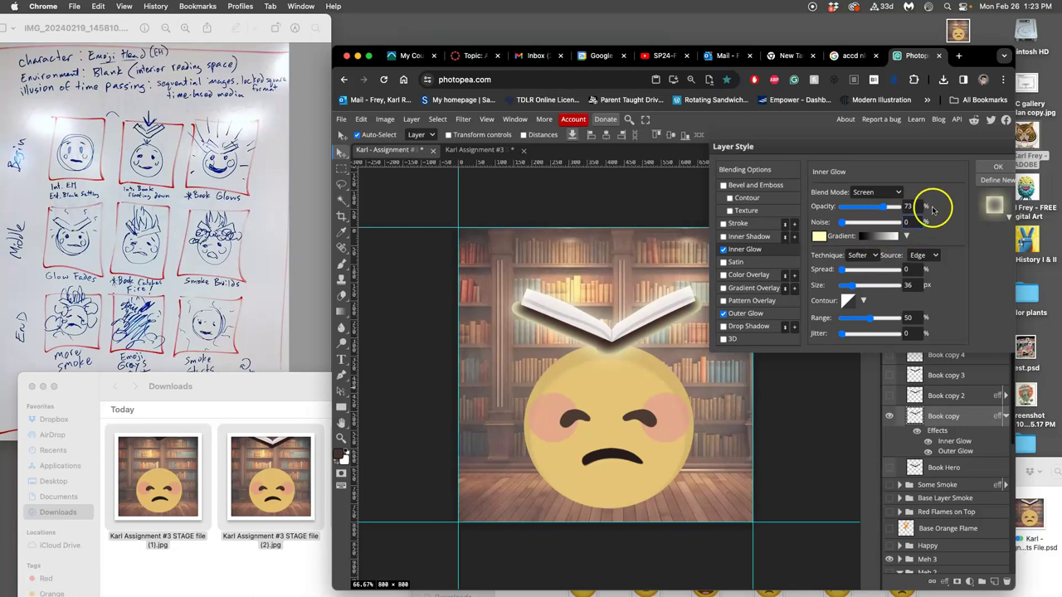
left_click(745, 314)
left_click_drag(873, 206, 875, 207)
left_click_drag(863, 287, 863, 285)
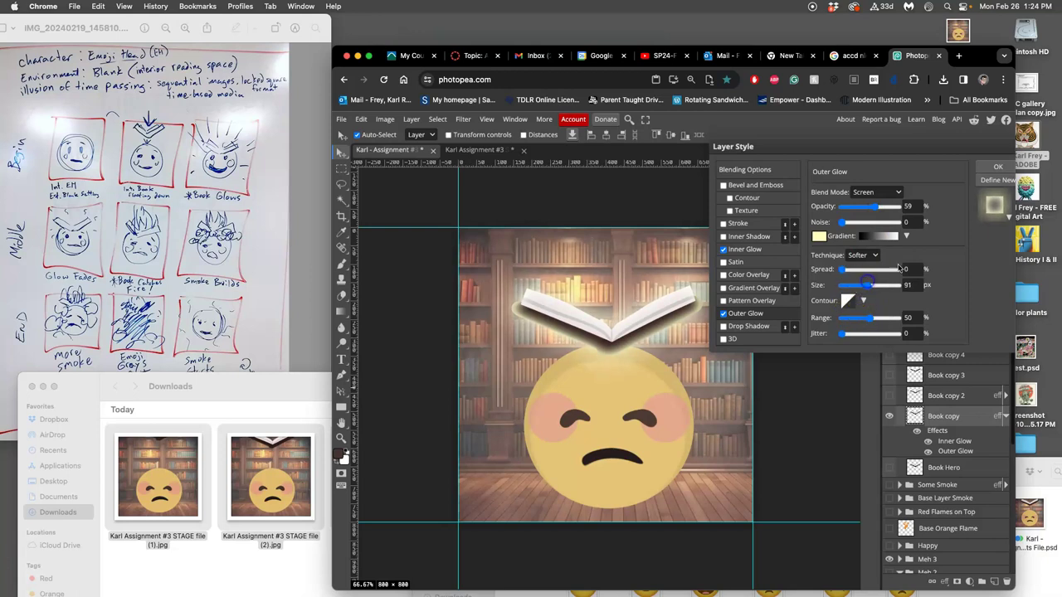
left_click(995, 168)
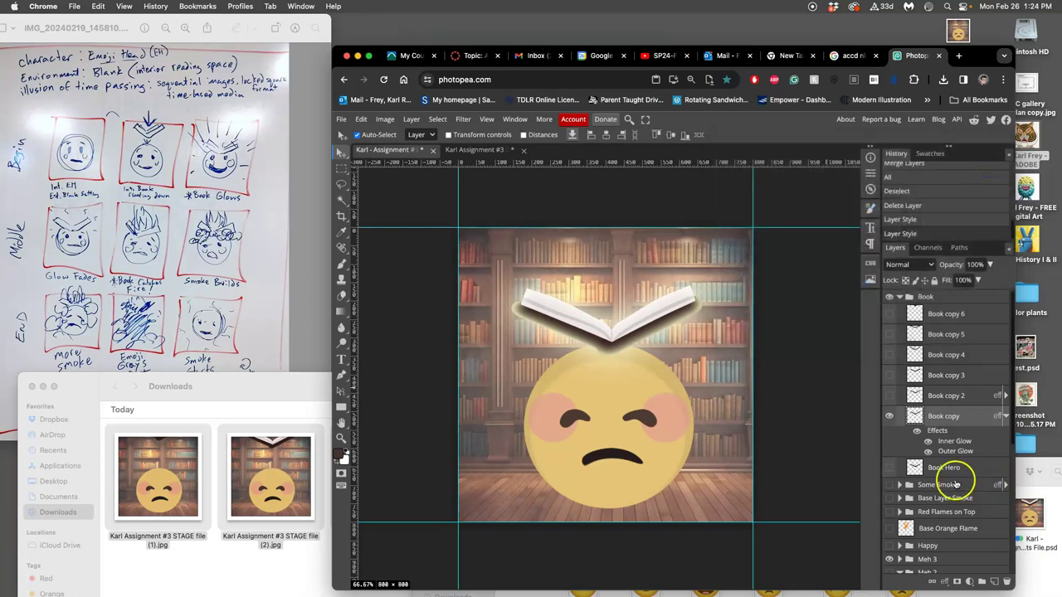
Set the Head Base layer's Inner Shadow opacity to 26%.
scroll(955, 483, "down", 5)
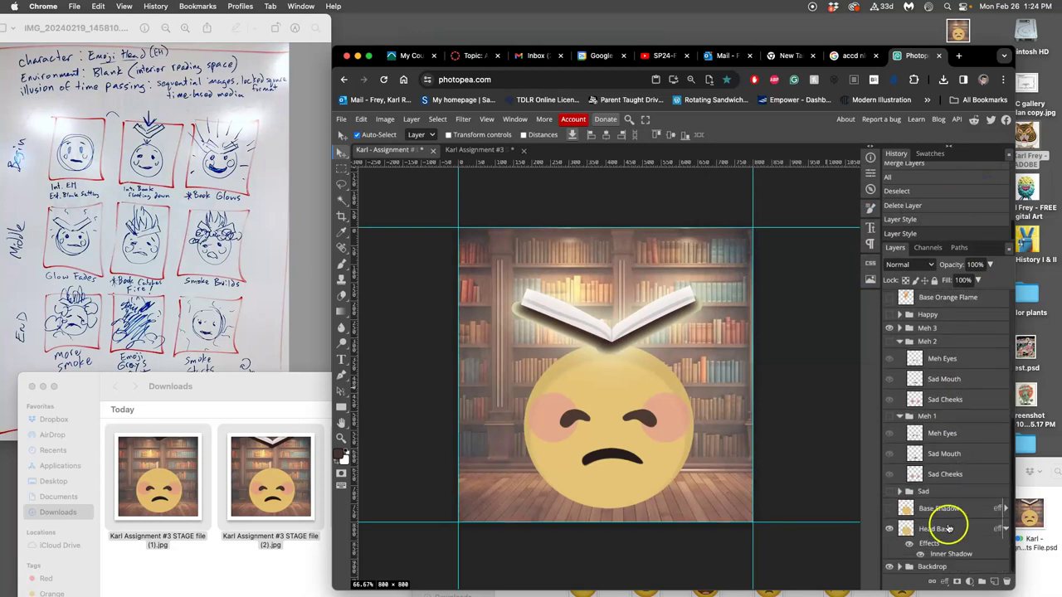
double_click(932, 536)
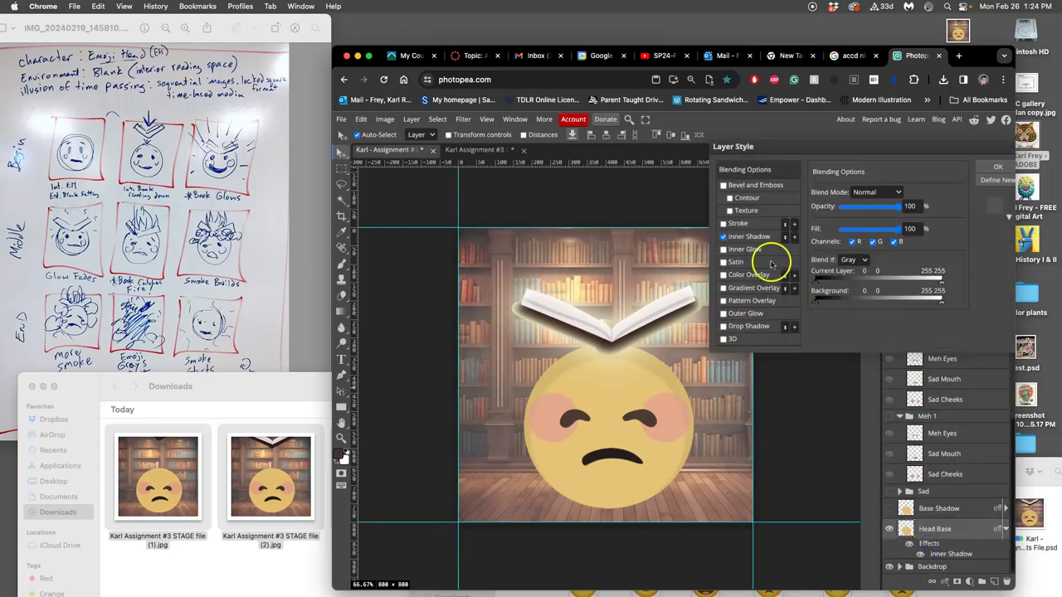
left_click(749, 237)
left_click_drag(858, 207, 854, 210)
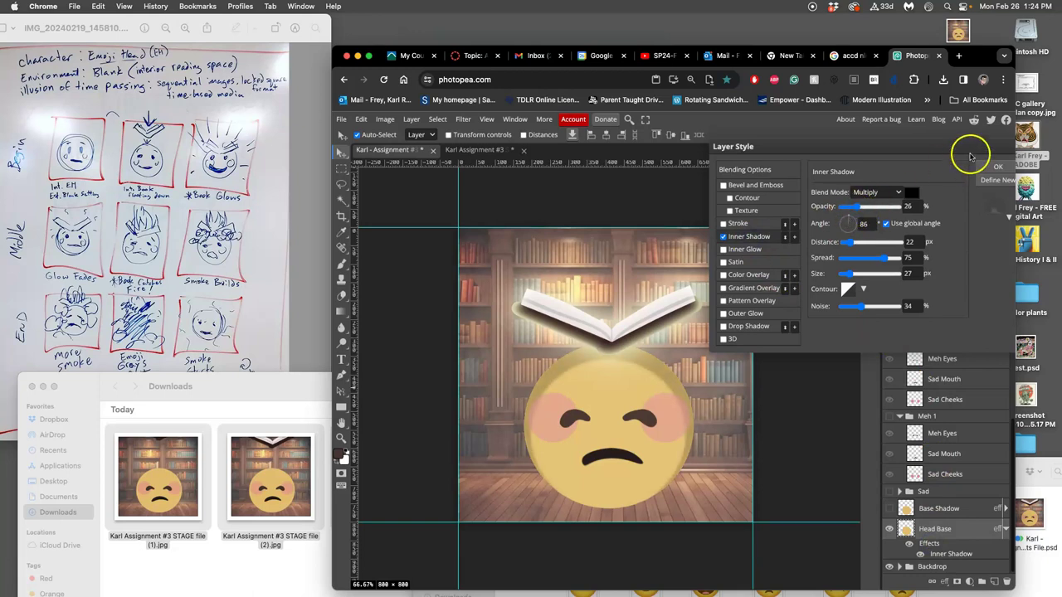
left_click(996, 166)
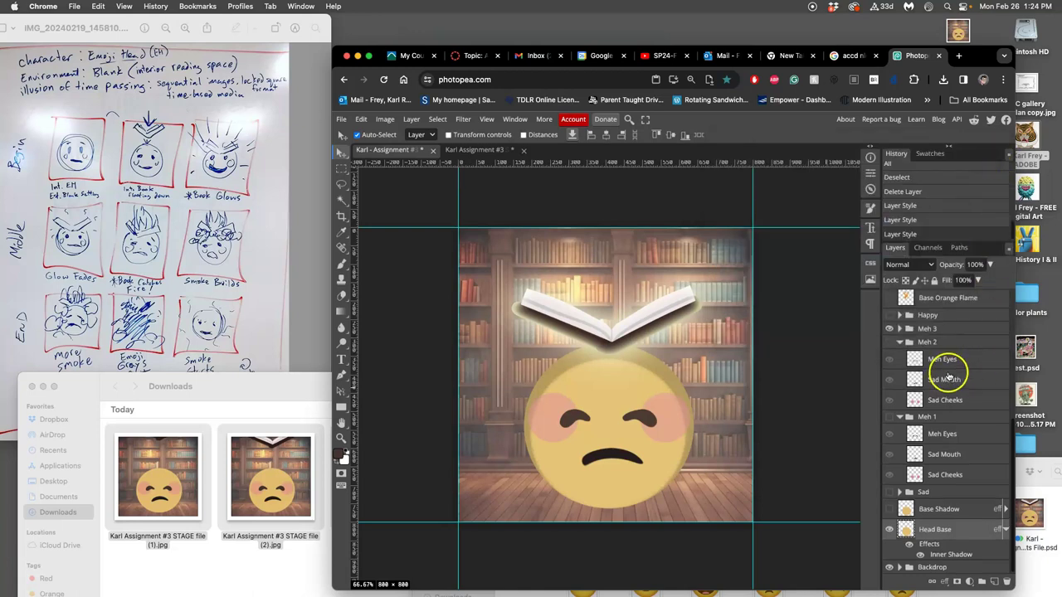
Swap the emoji's expression by showing the Happy group and hiding the Meh 3 group.
scroll(950, 372, "up", 3)
left_click(890, 371)
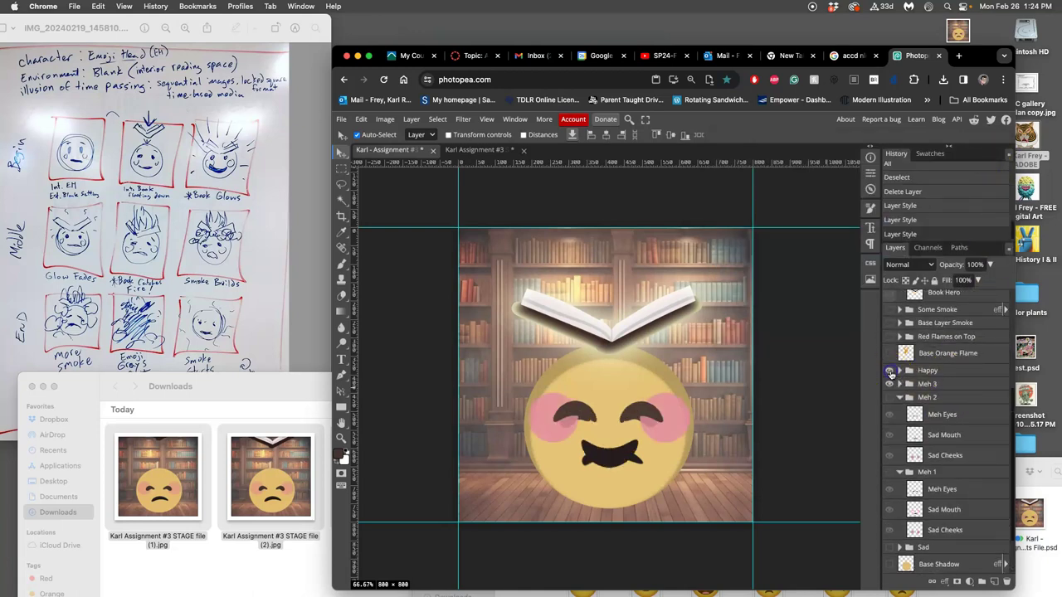
left_click(890, 384)
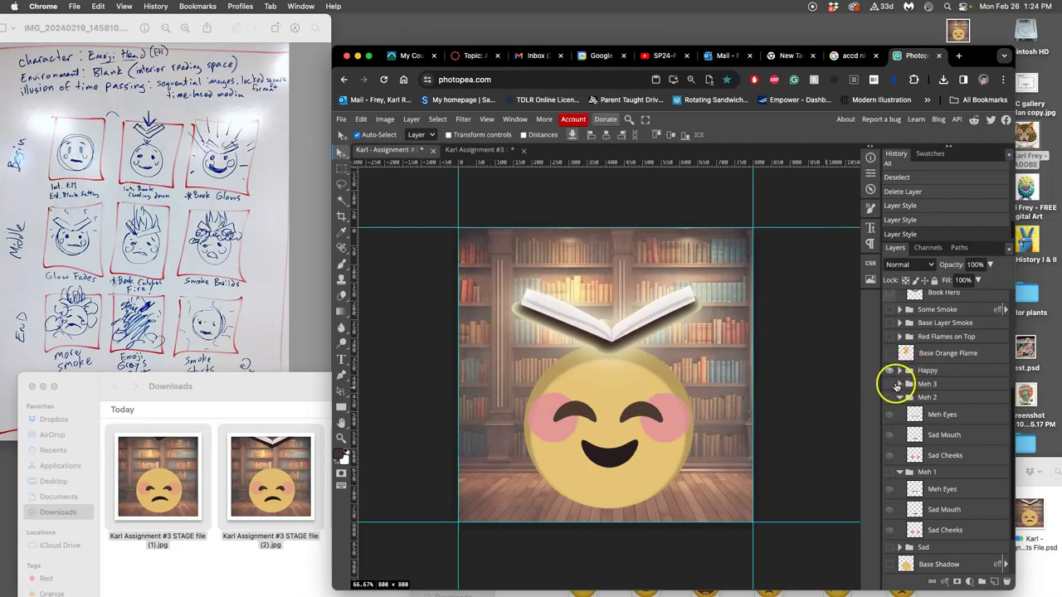
Duplicate the Happy group and expand the original group to reach its layers.
left_click(924, 370)
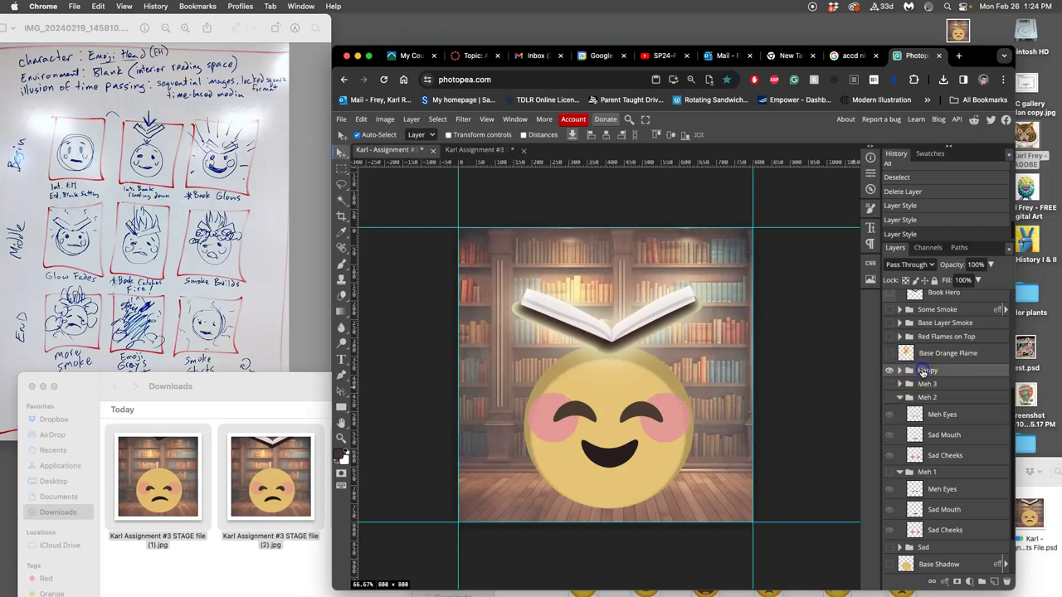
key("super+j")
left_click_drag(924, 372, 915, 401)
left_click(901, 384)
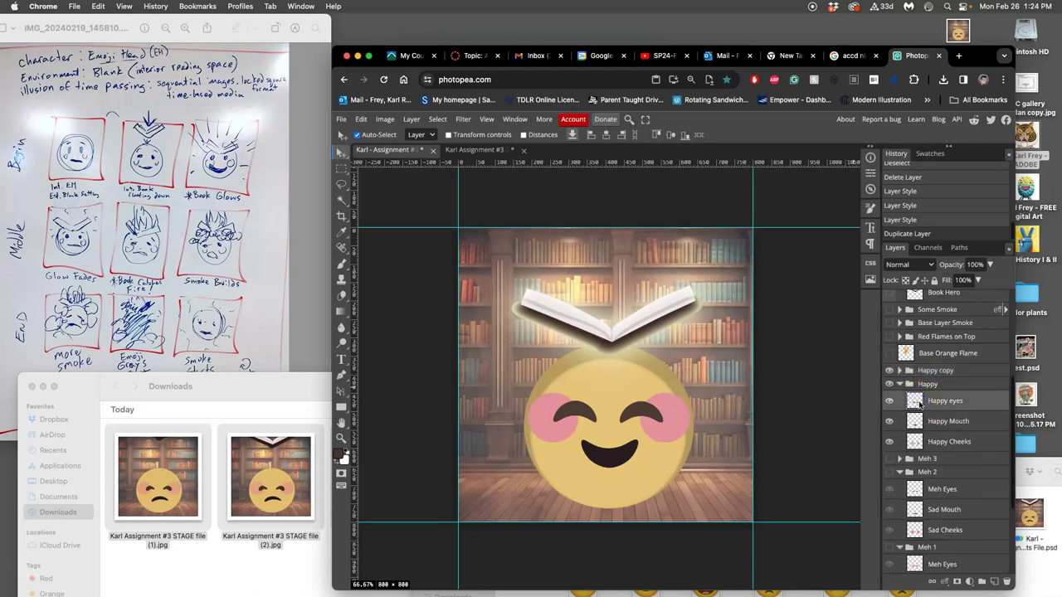
Free-transform the Happy eyes layer in the original Happy group, pulling its two bottom corners slightly downward.
key("super+t")
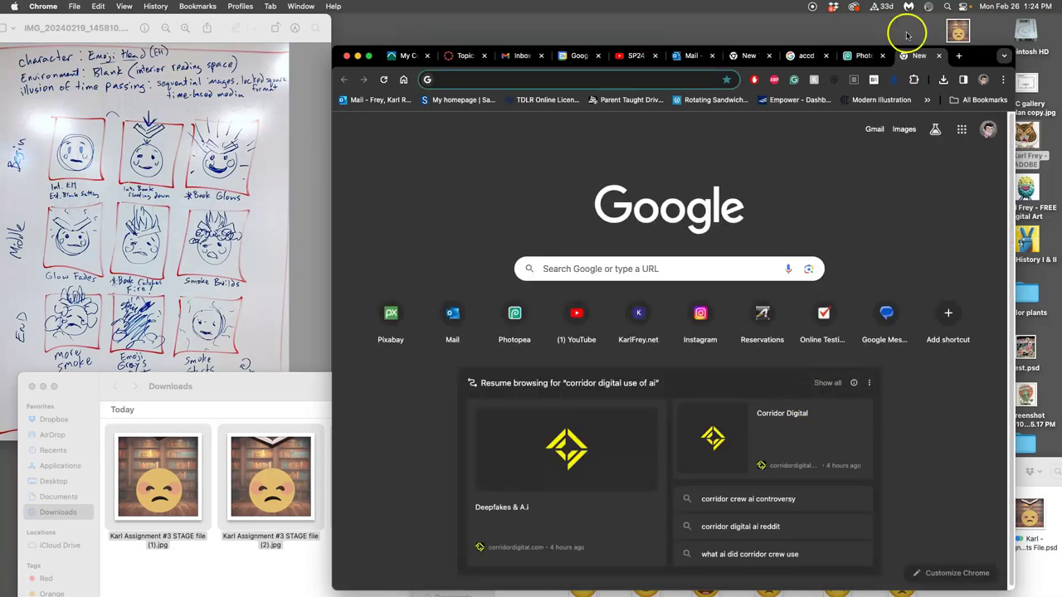
left_click(940, 56)
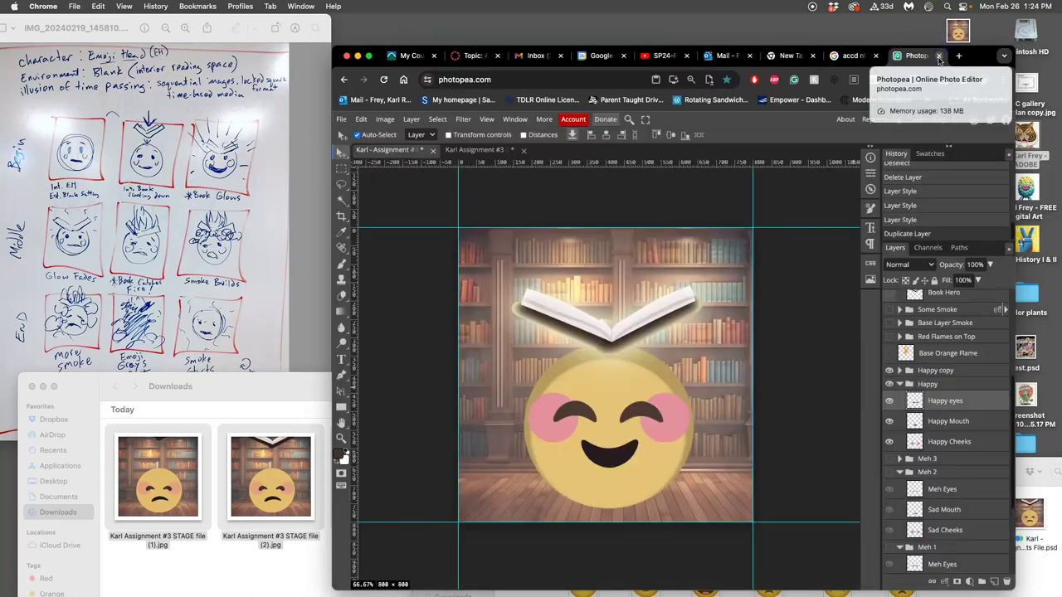
right_click(653, 417)
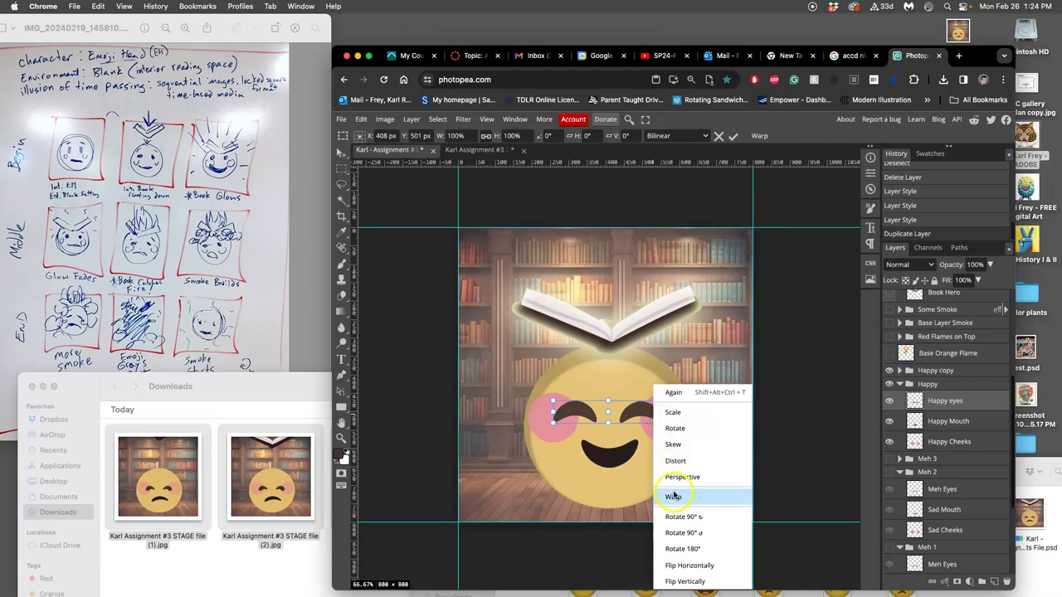
left_click(672, 412)
left_click_drag(664, 423, 664, 428)
left_click(553, 423)
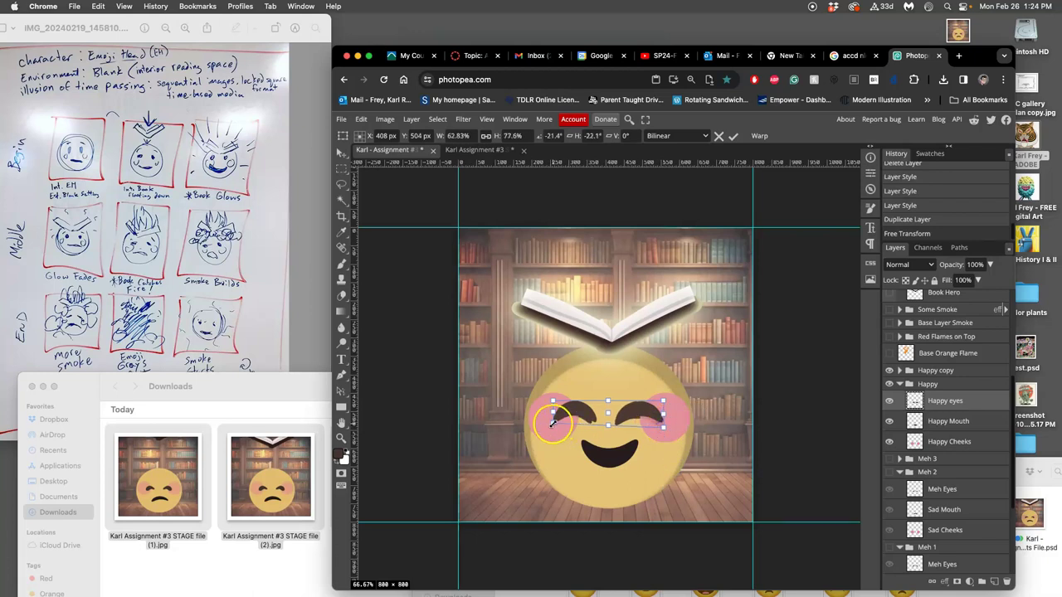
left_click_drag(553, 423, 555, 427)
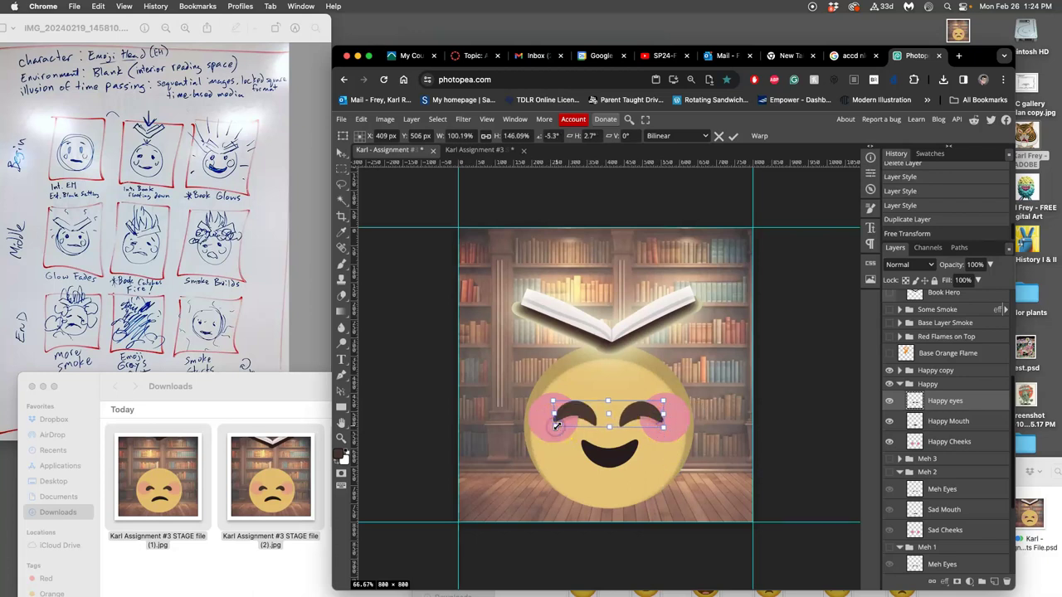
key("Return")
left_click(604, 423)
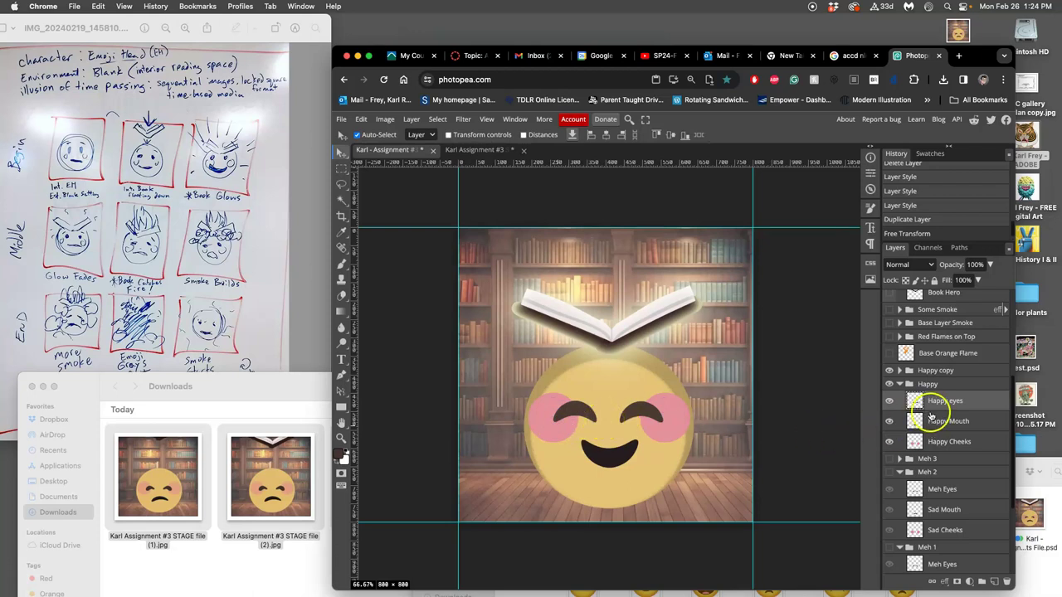
Warp the Happy Mouth layer in the original Happy group, nudging its side handles slightly upward to flatten the smile.
left_click(933, 421)
key("super+t")
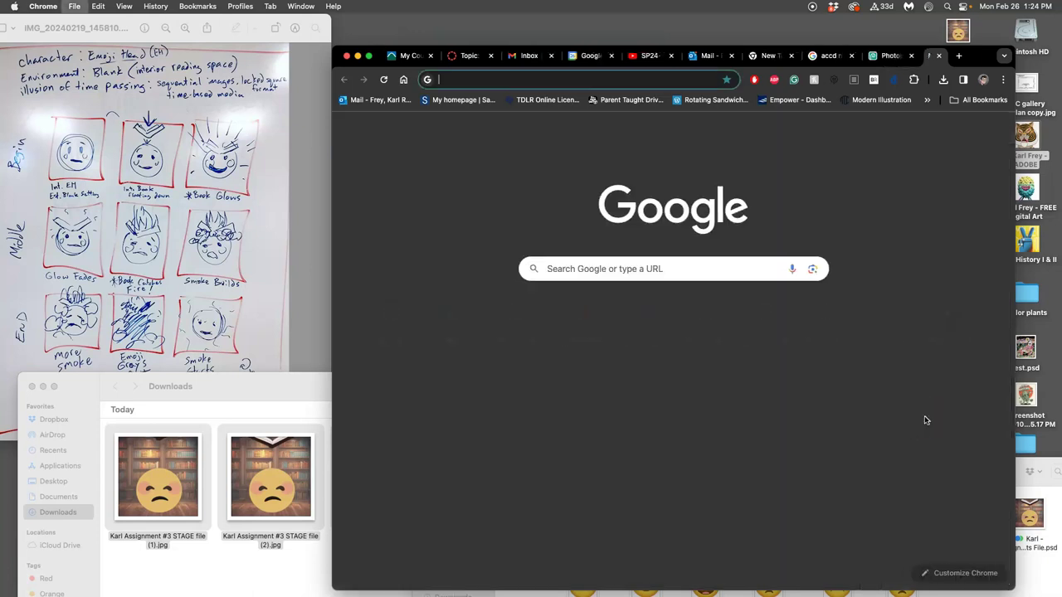
left_click(940, 57)
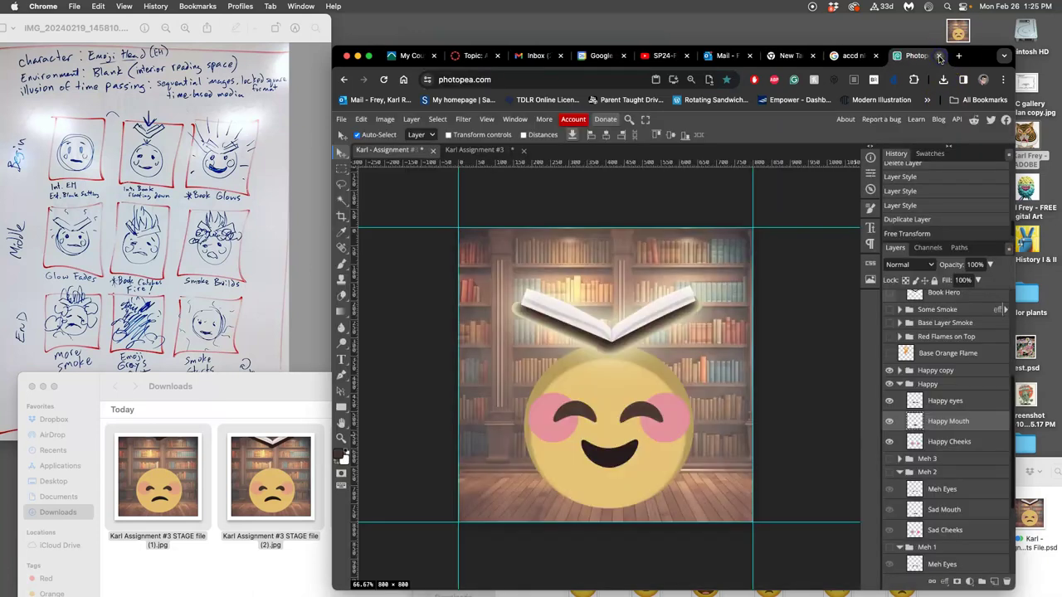
key("ctrl+t")
right_click(628, 452)
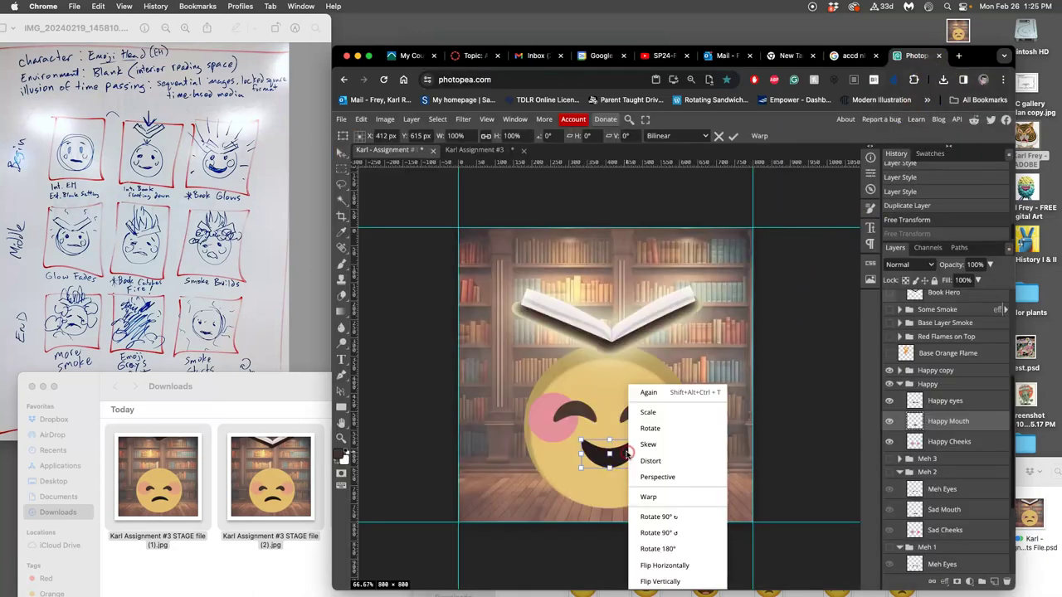
left_click(648, 496)
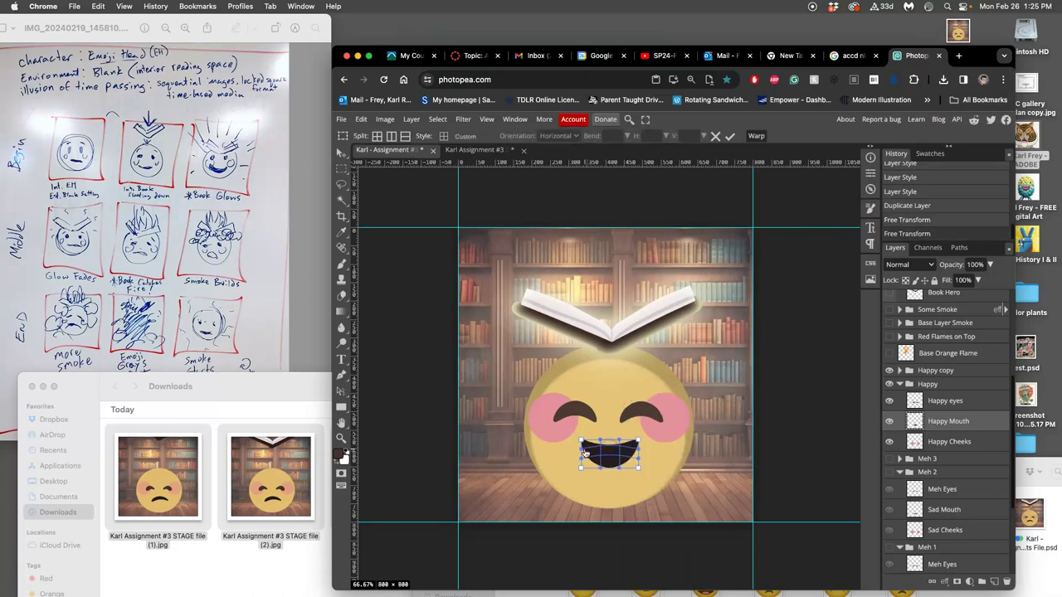
left_click_drag(580, 448, 580, 443)
left_click(637, 445)
key("Return")
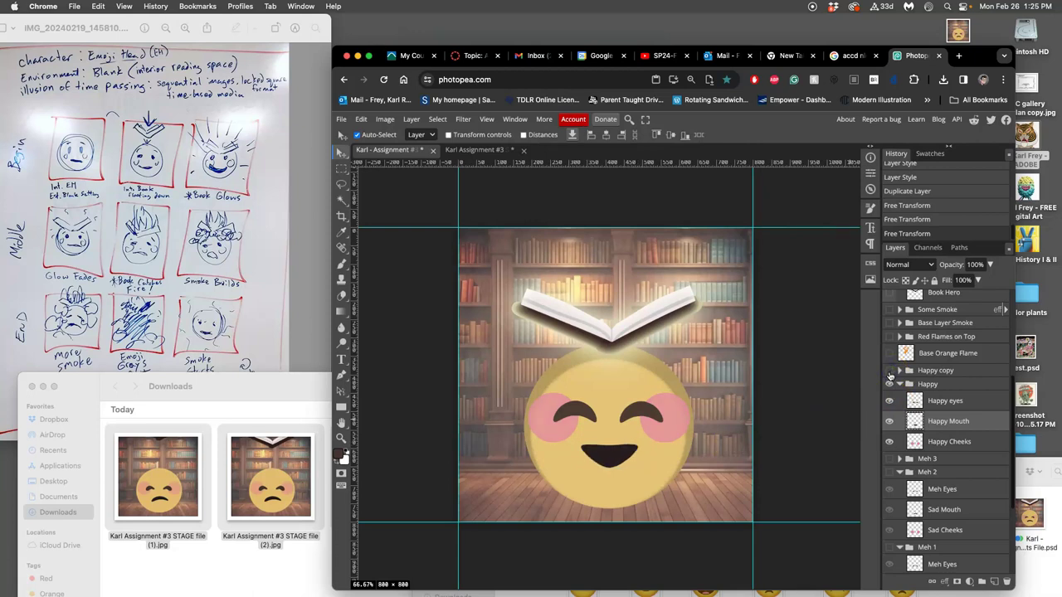
Lower the opacity of the Happy Cheeks layer in the original Happy group to about 54%.
left_click(940, 441)
left_click_drag(987, 265, 972, 282)
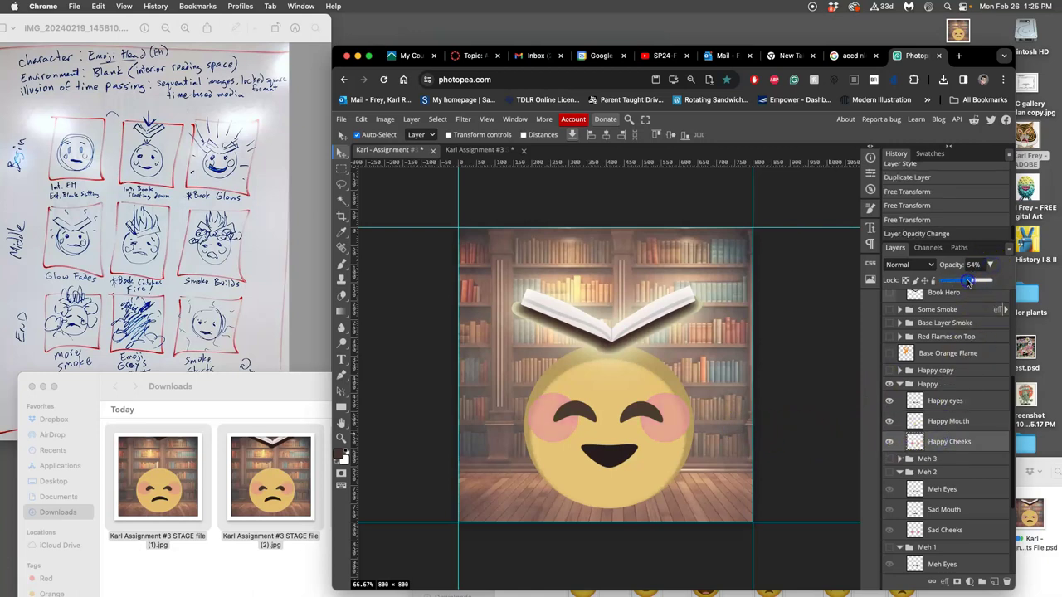
Warp the Happy Mouth layer again, pulling its upper left and right corners slightly to reshape the smile.
left_click(933, 423)
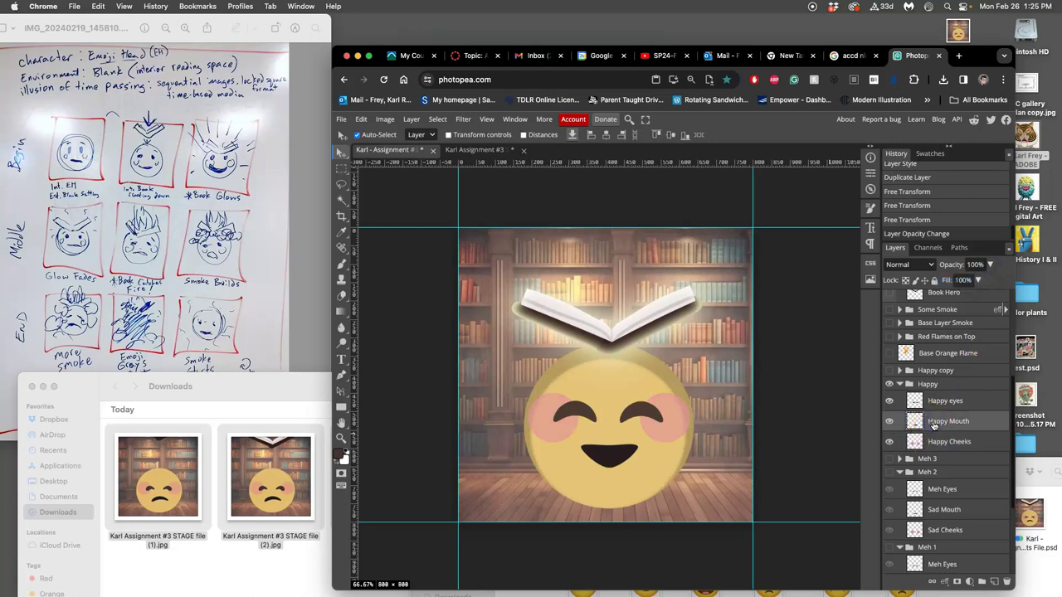
key("ctrl+t")
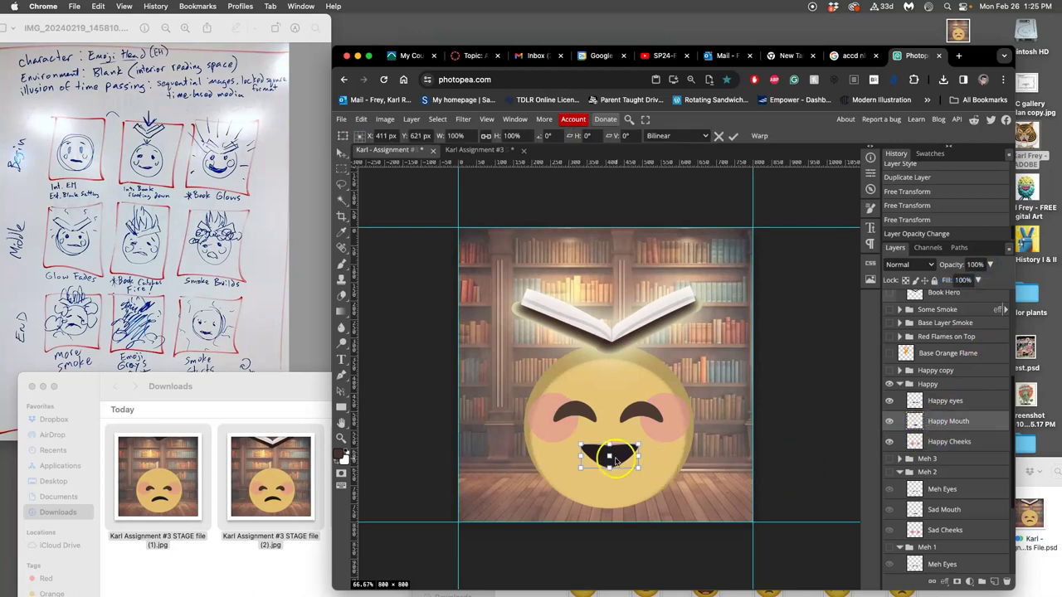
right_click(626, 464)
left_click(640, 497)
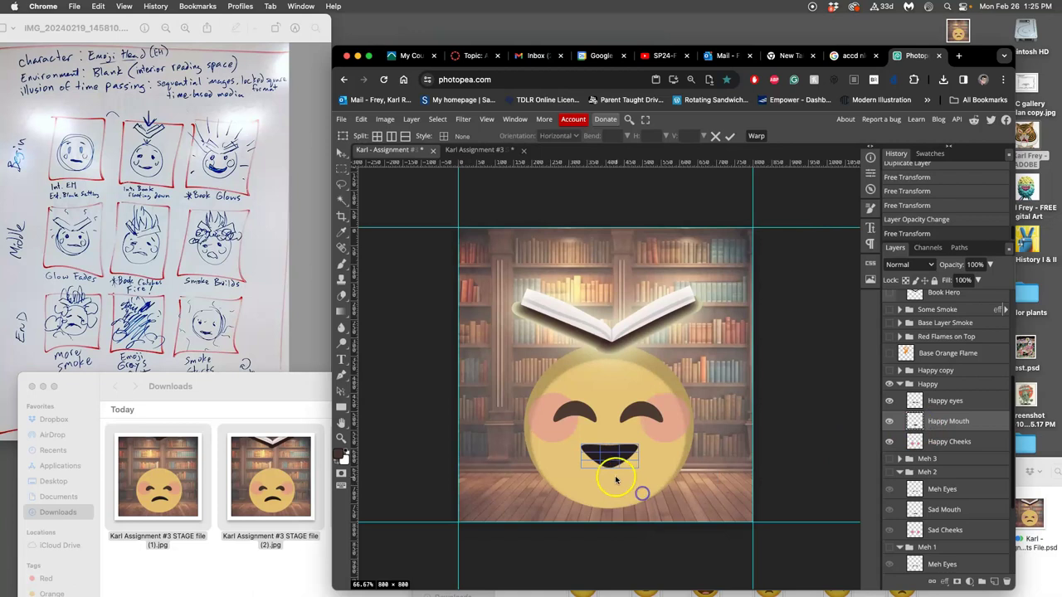
left_click_drag(592, 462, 628, 458)
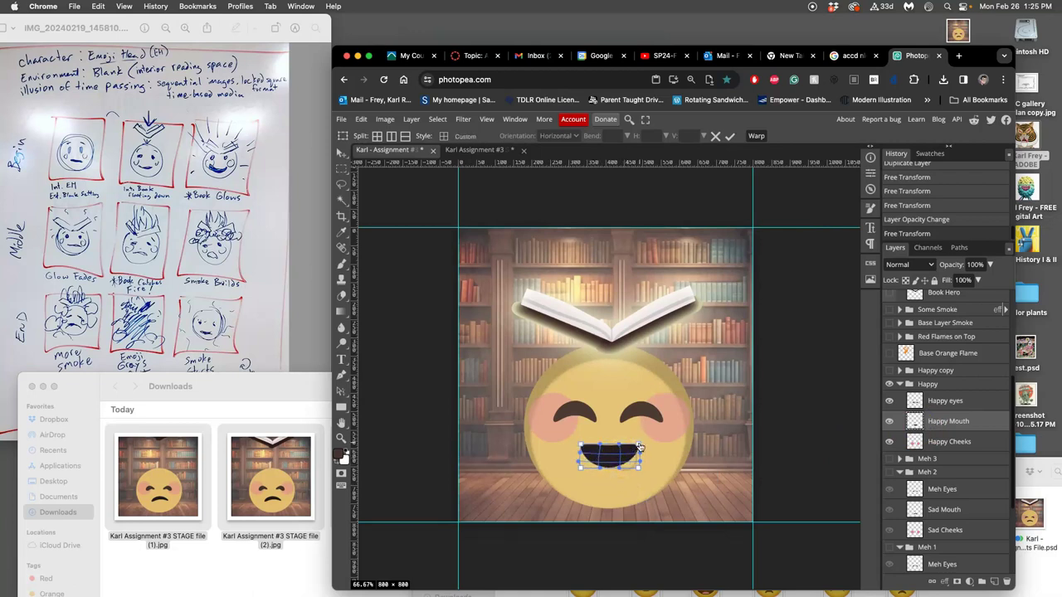
left_click_drag(602, 453, 582, 450)
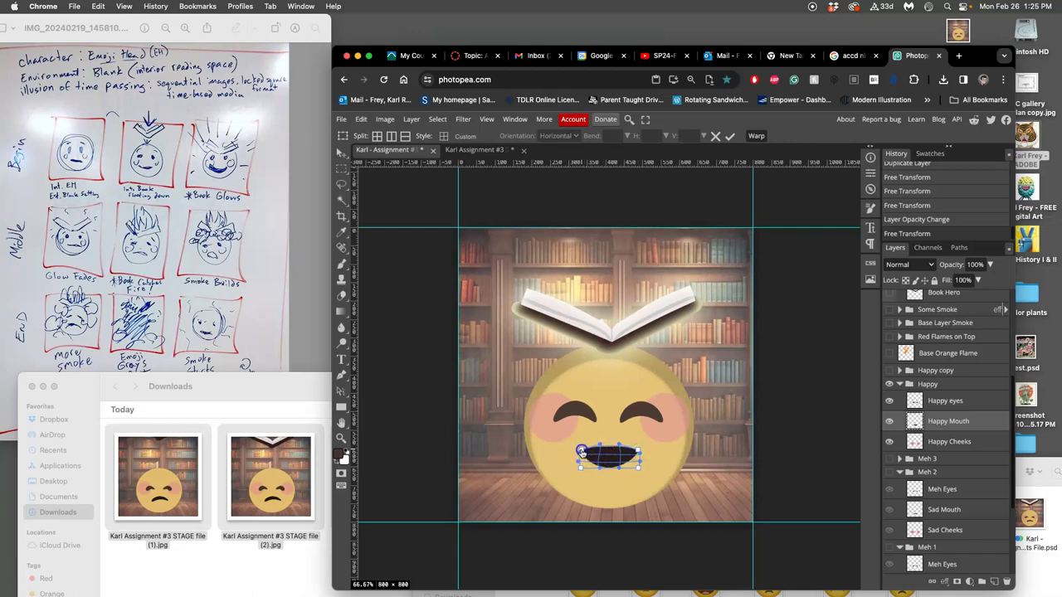
key("Return")
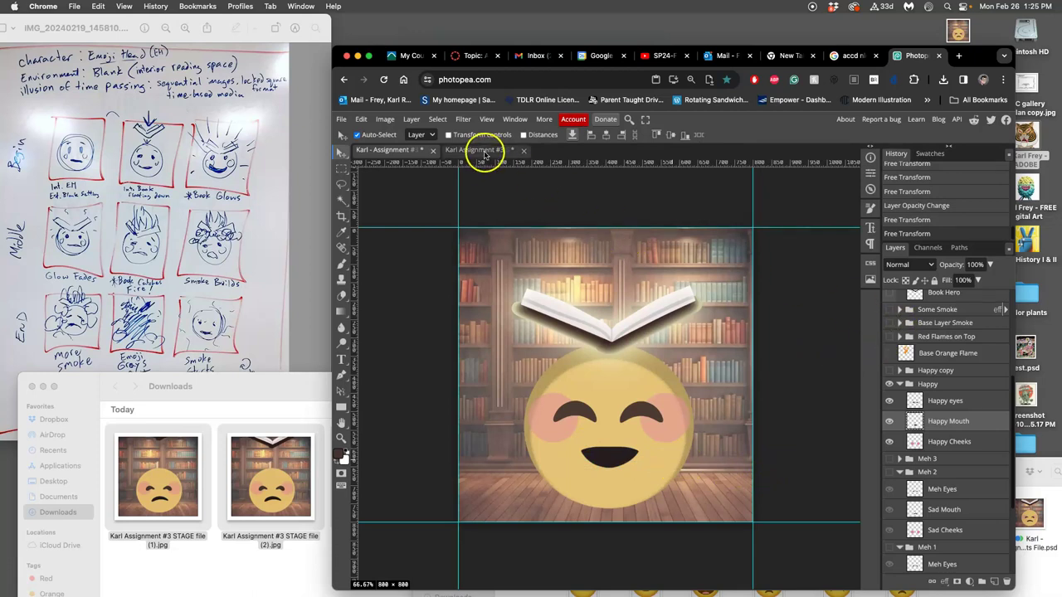
Compare the frame with the Assignment #3 document's top frame, and squash the Happy eyes layer slightly from its top edge.
left_click(485, 152)
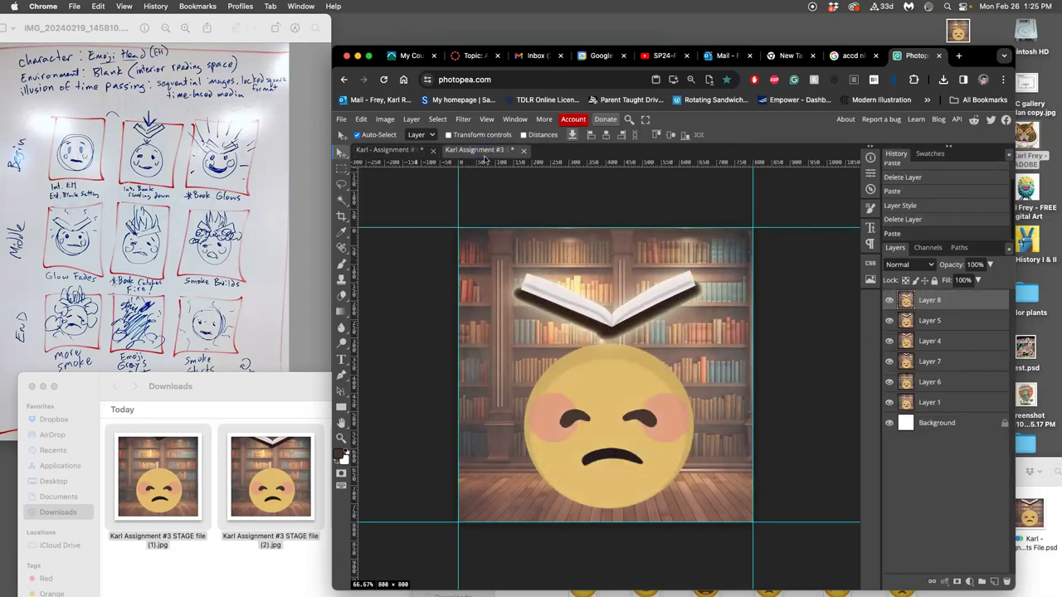
left_click(407, 152)
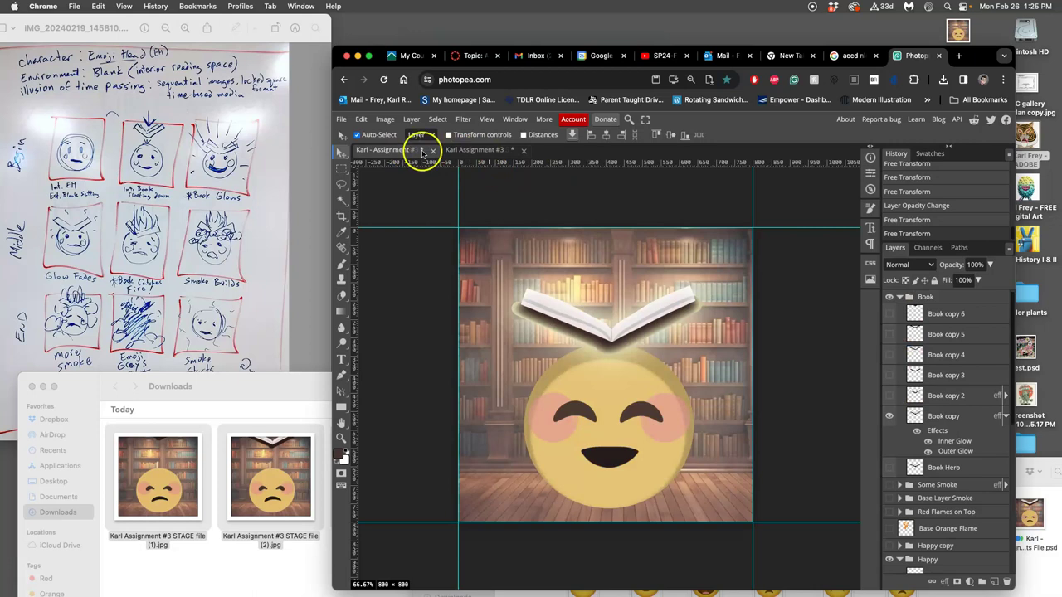
left_click(496, 153)
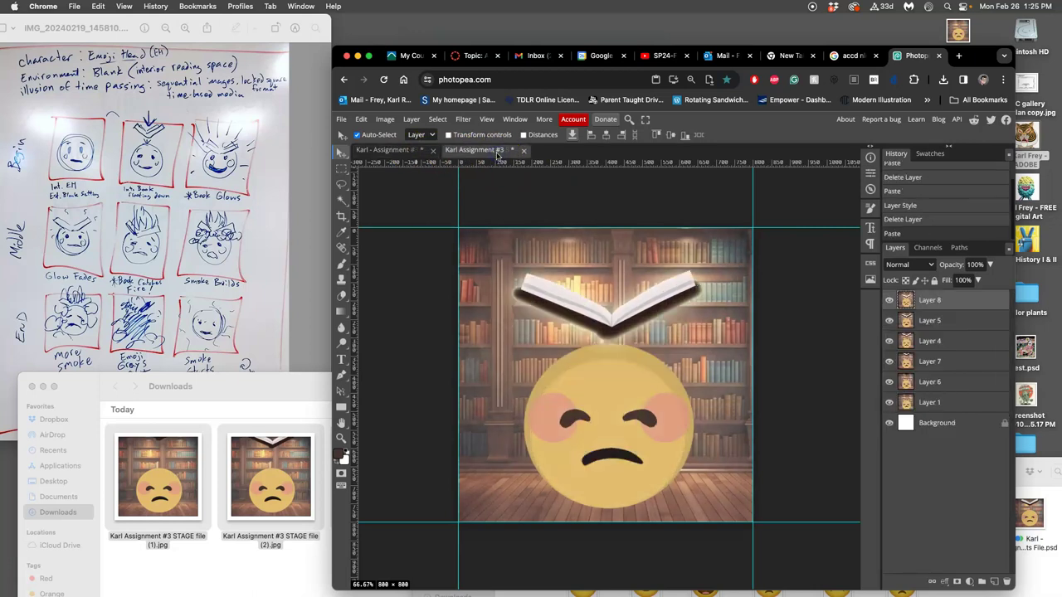
left_click(407, 152)
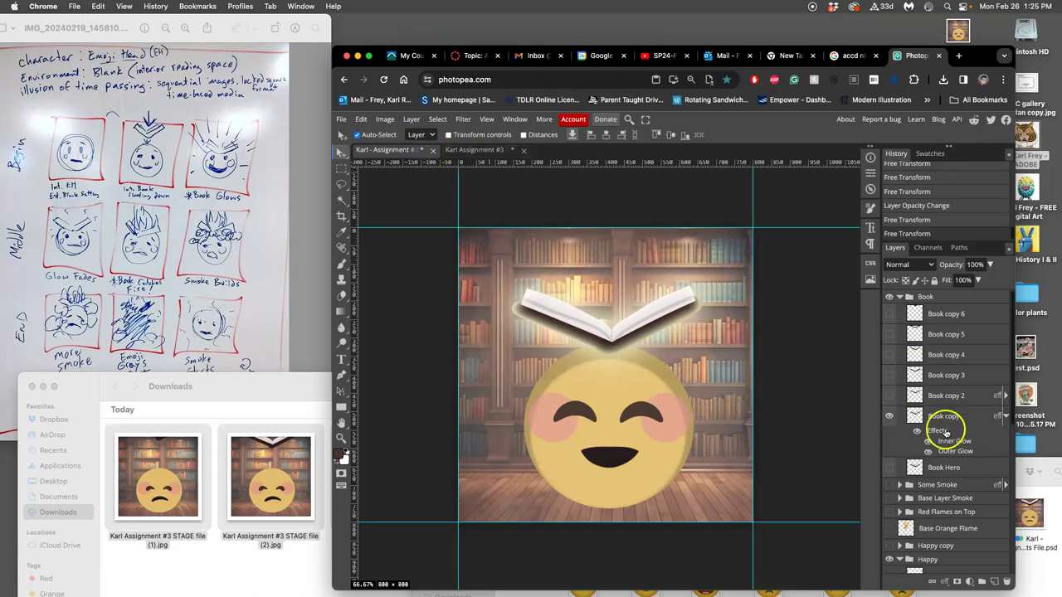
scroll(941, 489, "down", 3)
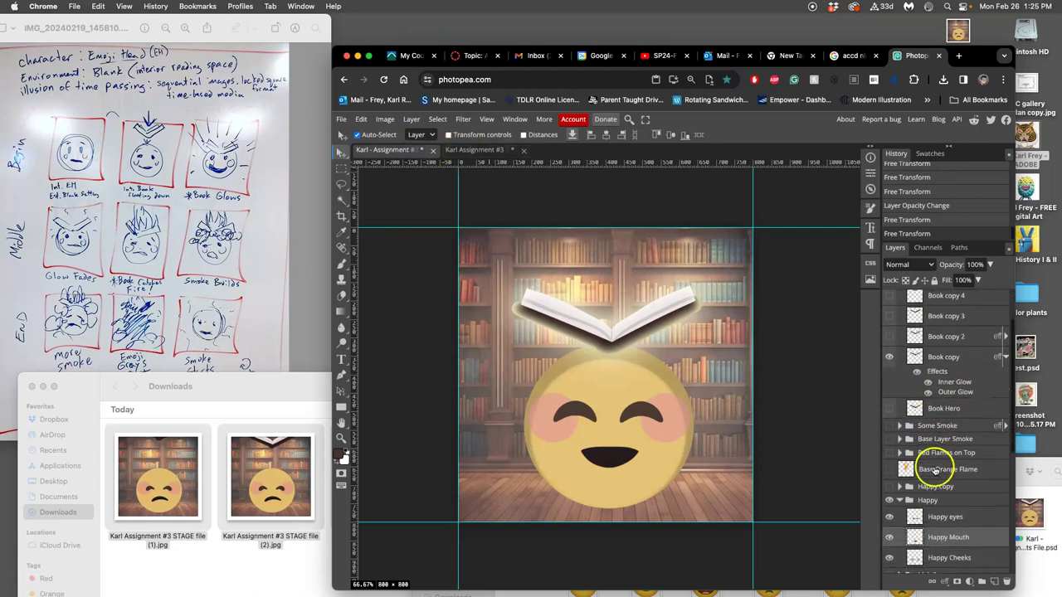
left_click(936, 503)
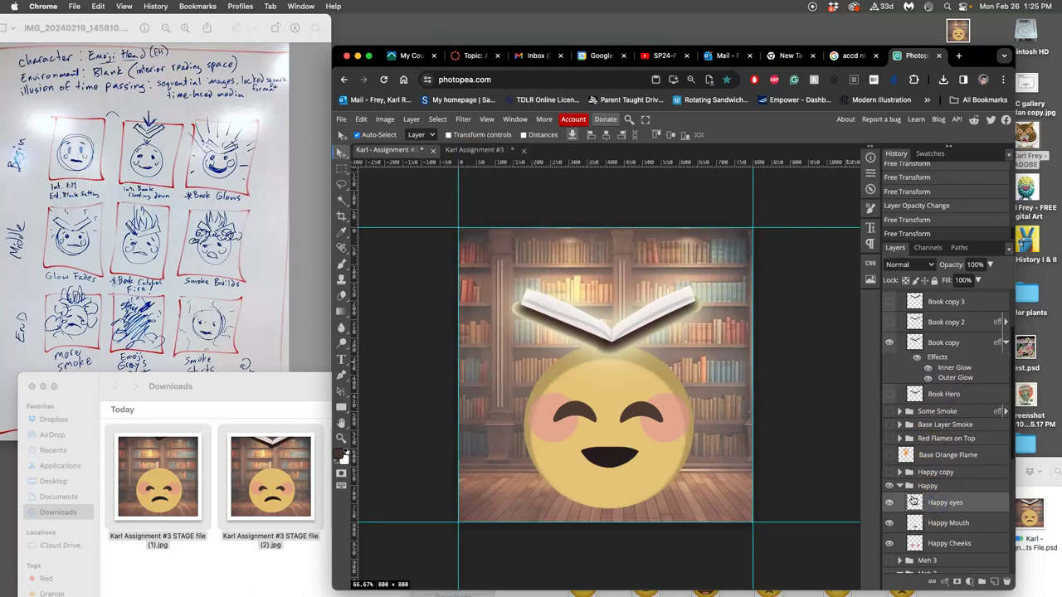
key("super+alt+t")
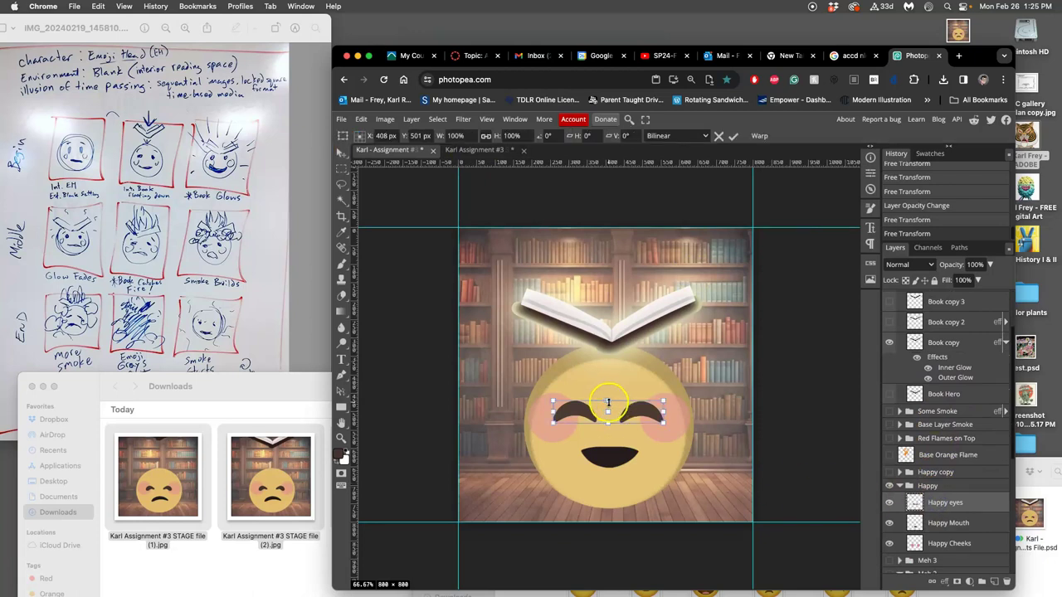
left_click_drag(608, 401, 608, 408)
key("Return")
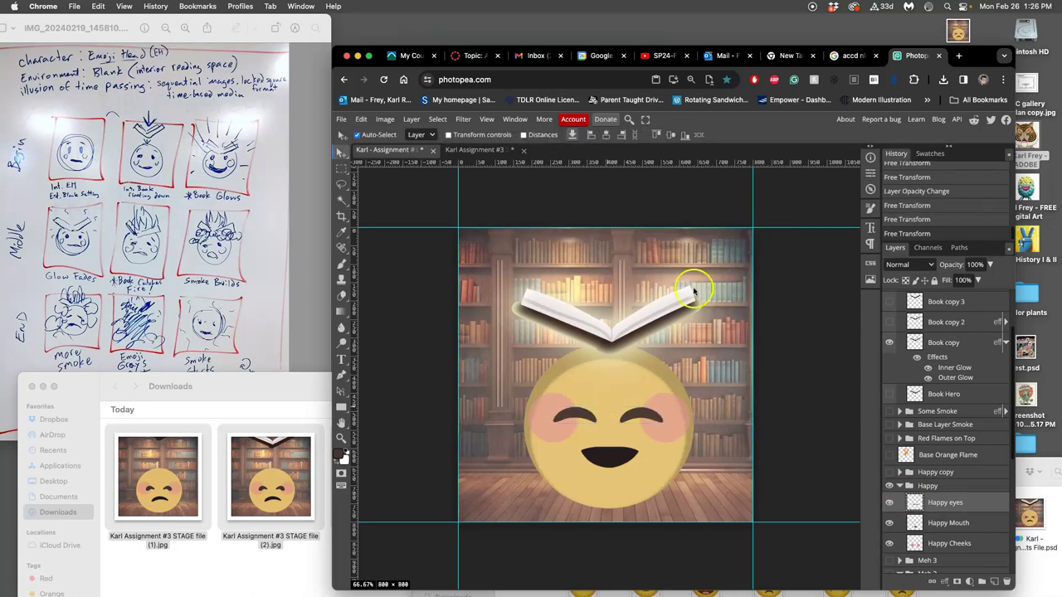
Set the Happy Cheeks layer's opacity to 66%, comparing the face with the top frame in the Assignment #3 document.
left_click(494, 150)
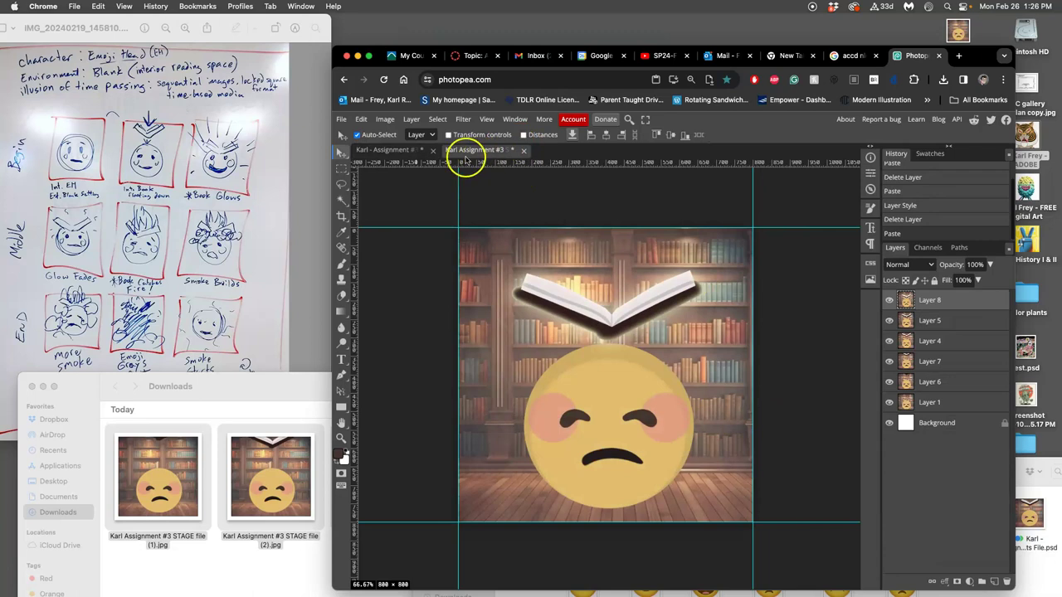
left_click(404, 152)
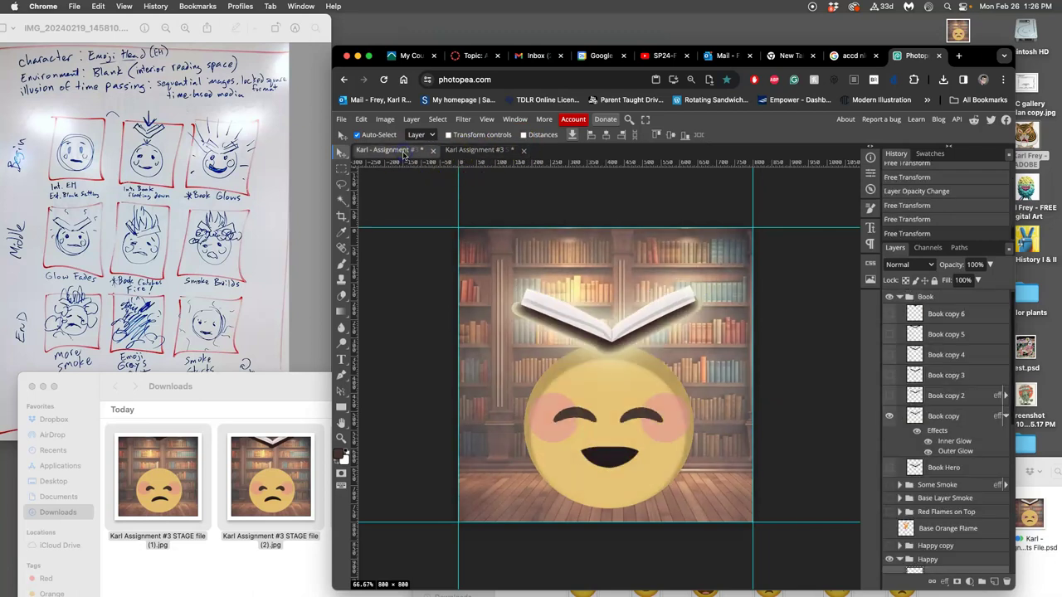
left_click(460, 150)
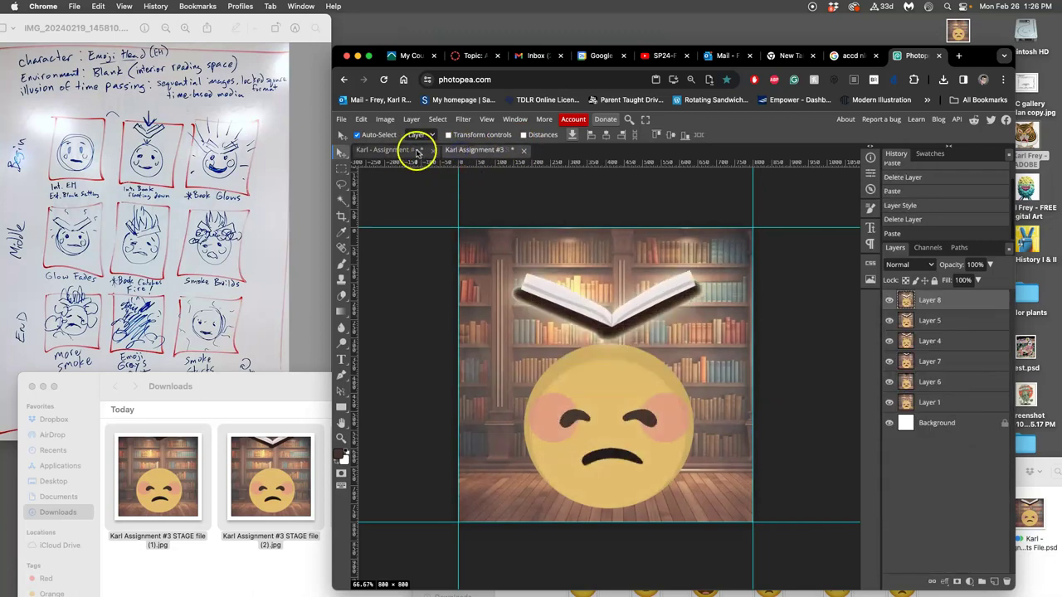
left_click(403, 152)
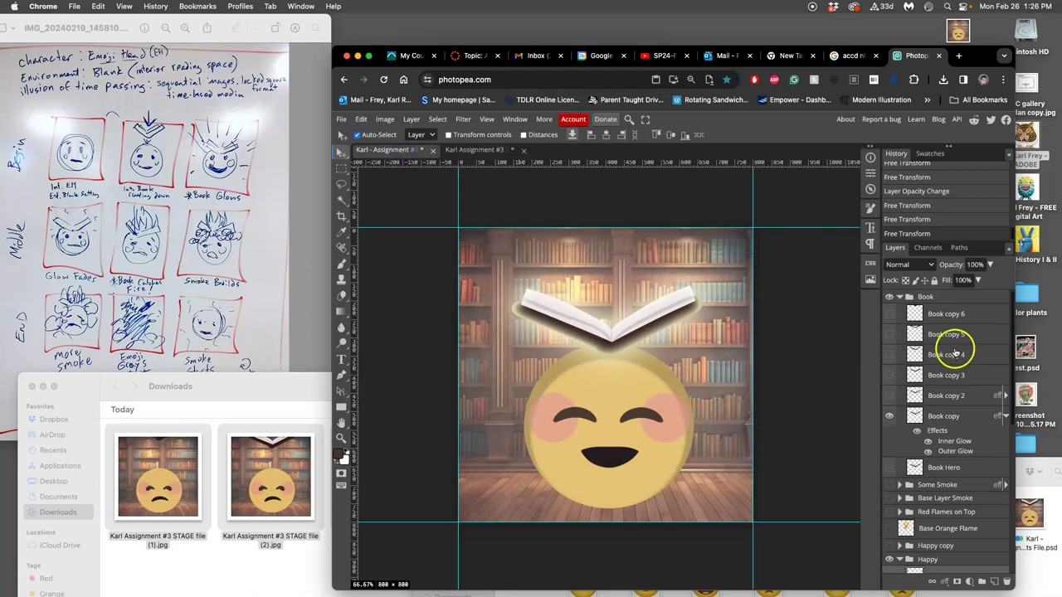
scroll(946, 469, "down", 3)
left_click(950, 533)
left_click(990, 265)
left_click_drag(989, 280, 973, 282)
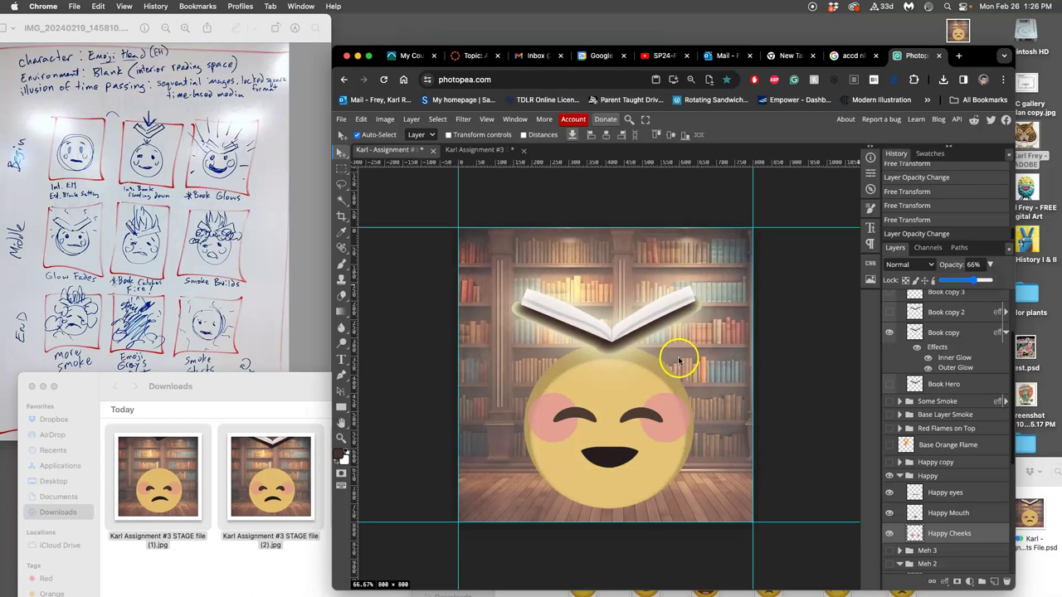
left_click(489, 150)
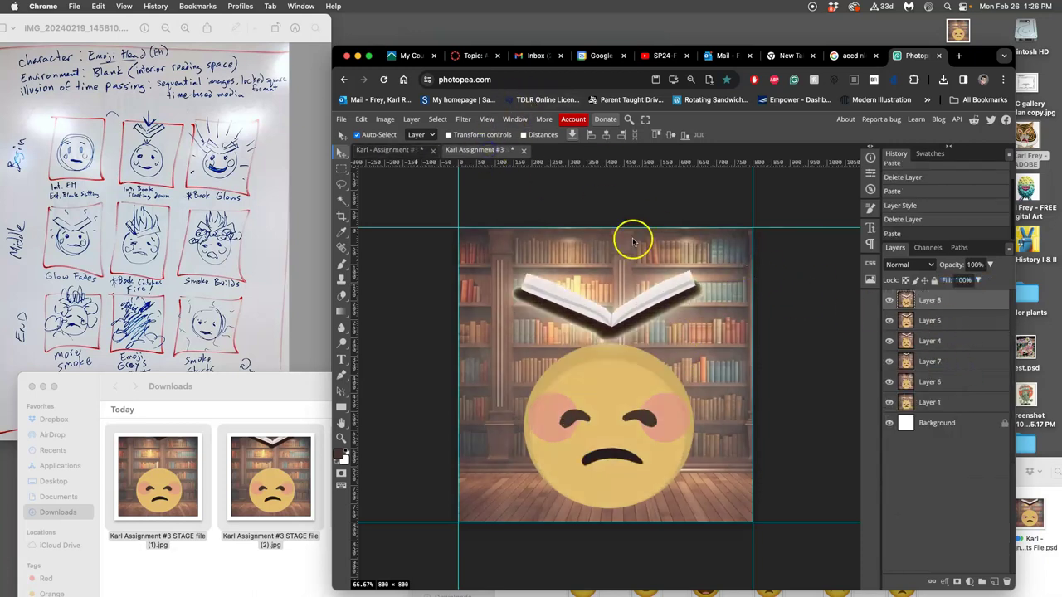
left_click(388, 150)
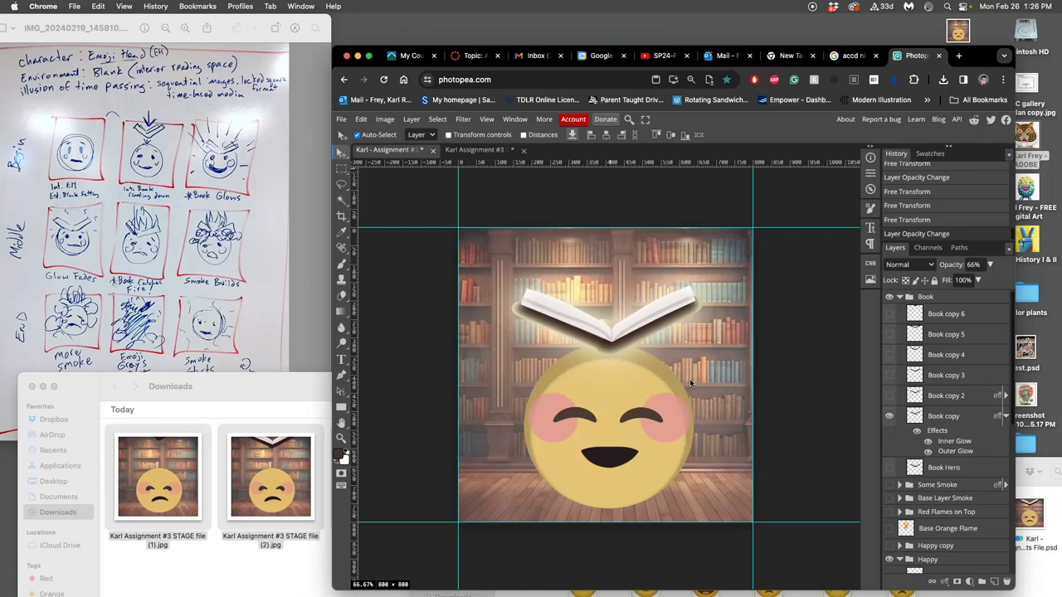
Select everything from the visible Book copy layer down to the Backdrop group and merge it into one new layer, keeping the originals.
left_click(940, 415)
left_click(952, 419)
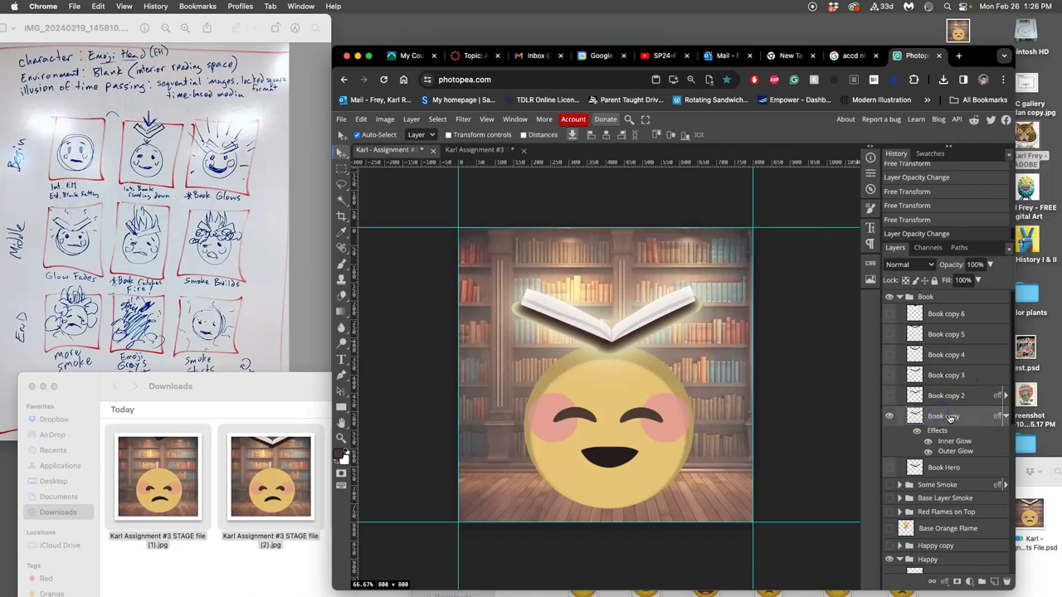
scroll(948, 441, "down", 6)
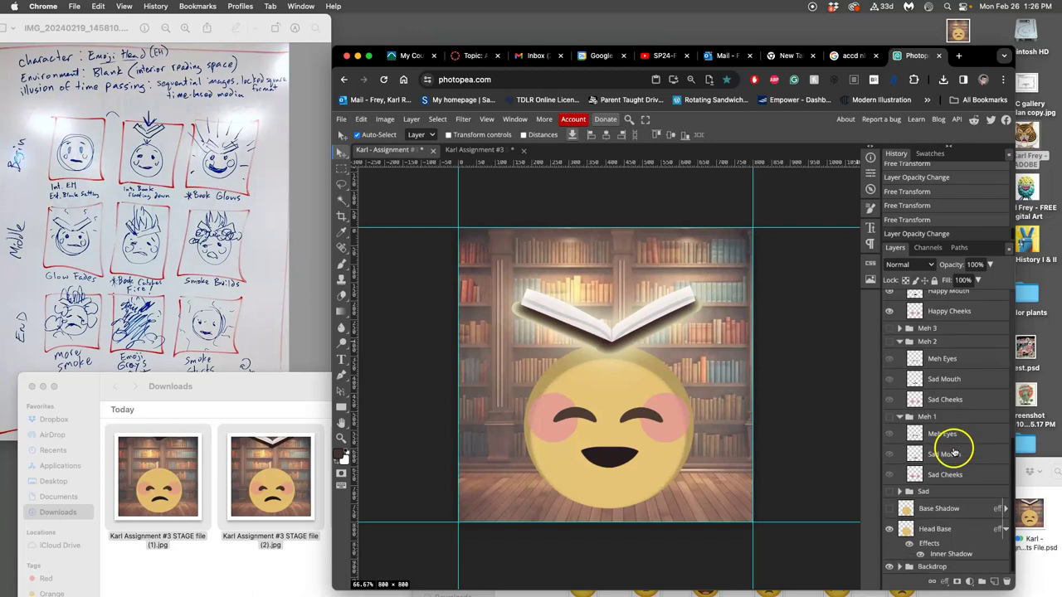
left_click(946, 569)
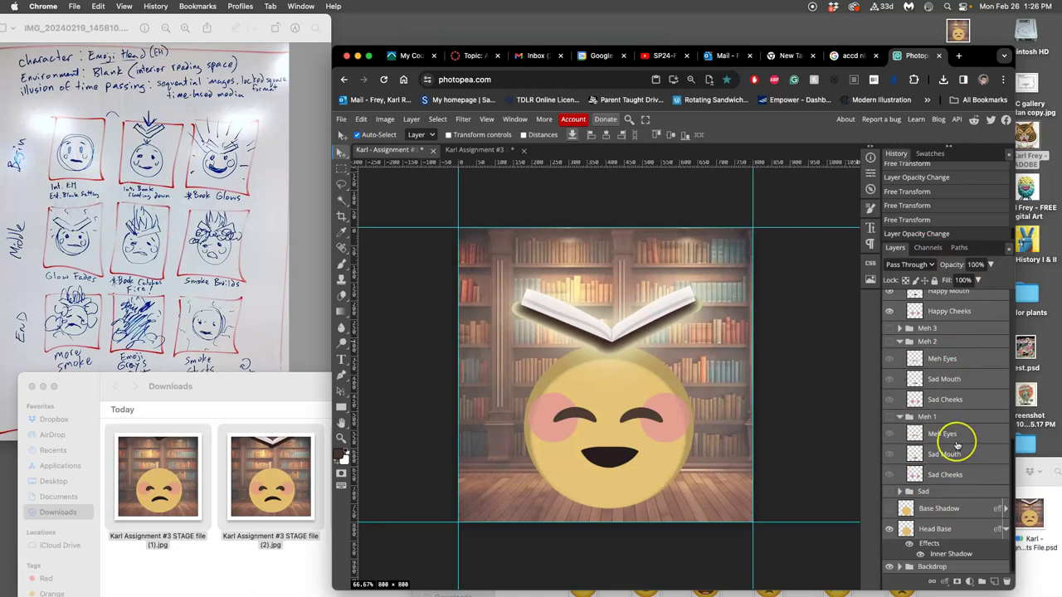
scroll(957, 442, "up", 5)
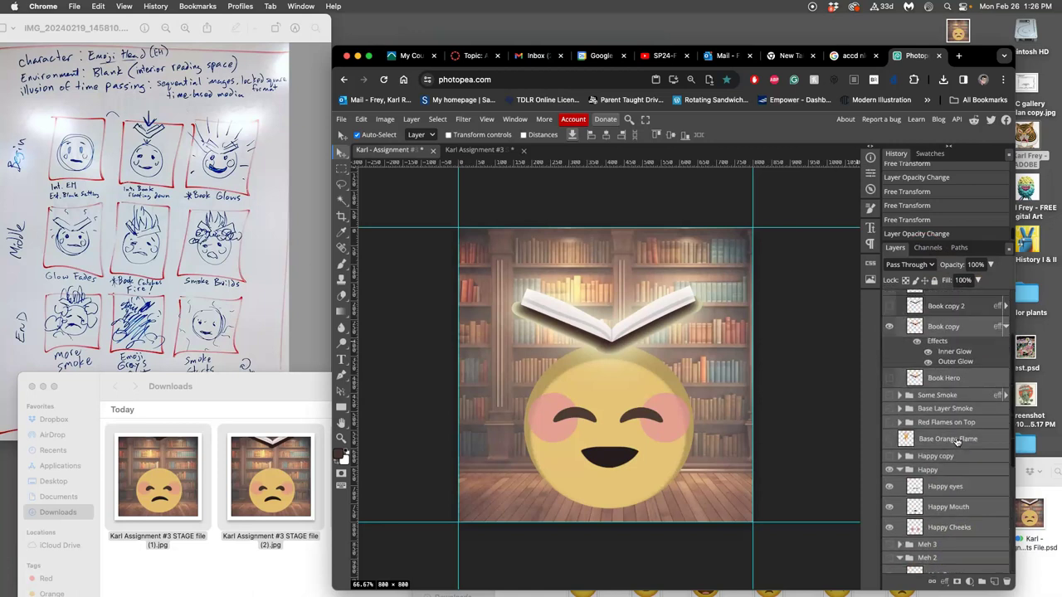
left_click(412, 119)
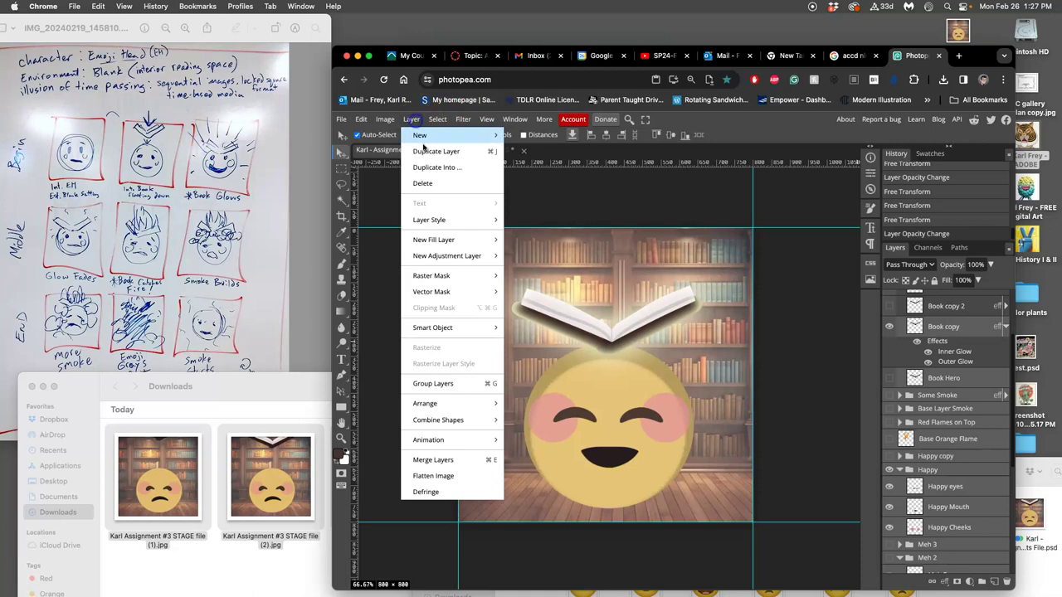
left_click(475, 465)
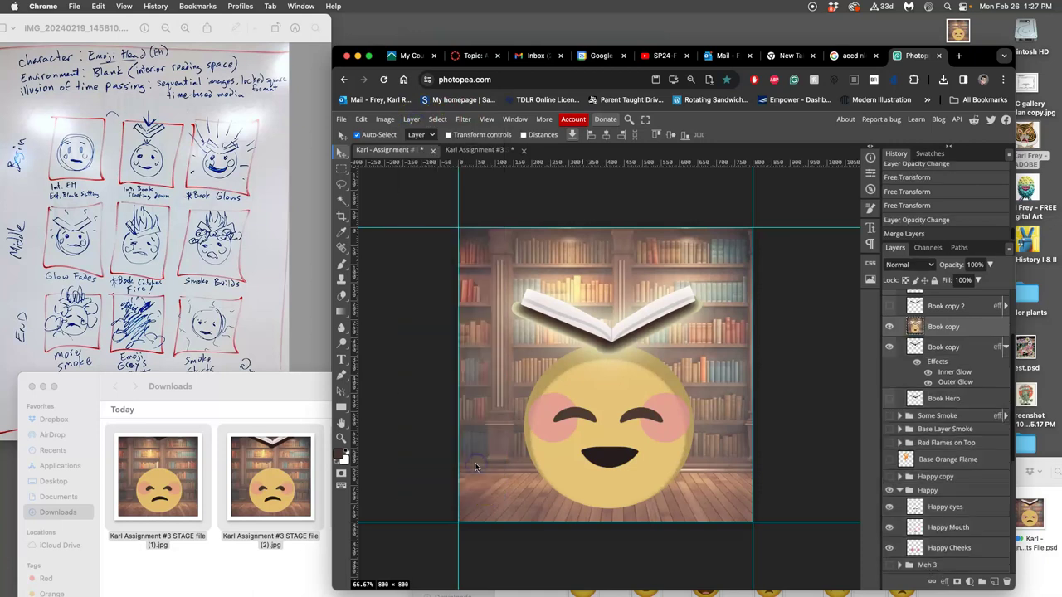
Copy the whole canvas of the merged Book copy layer and paste it into the Assignment #3 document as its top frame.
mouse_move(883, 333)
left_mouse_down()
mouse_move(942, 327)
mouse_move(928, 322)
mouse_move(943, 332)
mouse_move(928, 331)
left_mouse_up()
left_click(438, 118)
left_click(442, 136)
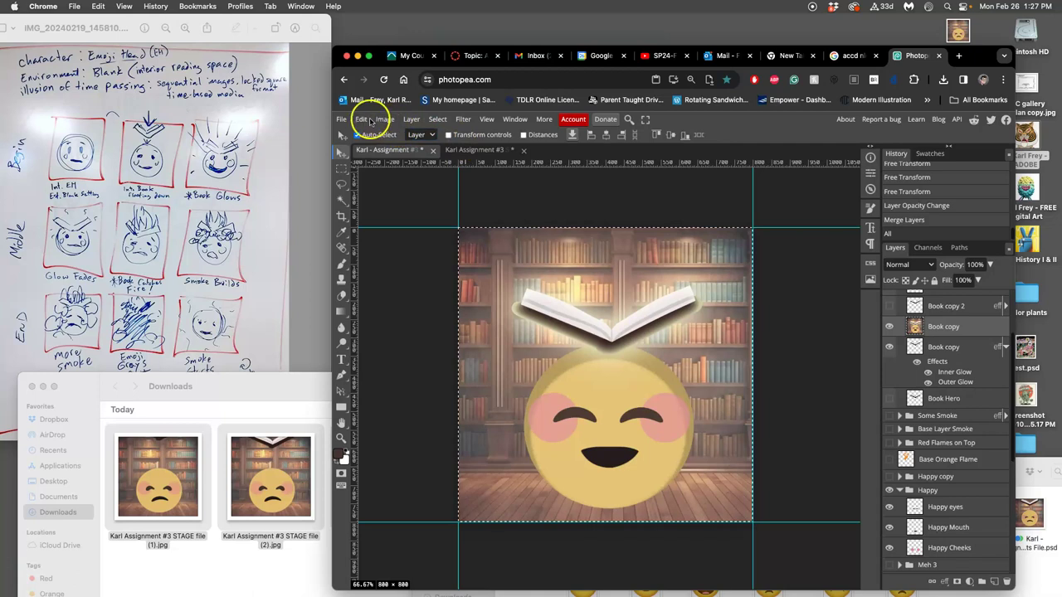
left_click(363, 121)
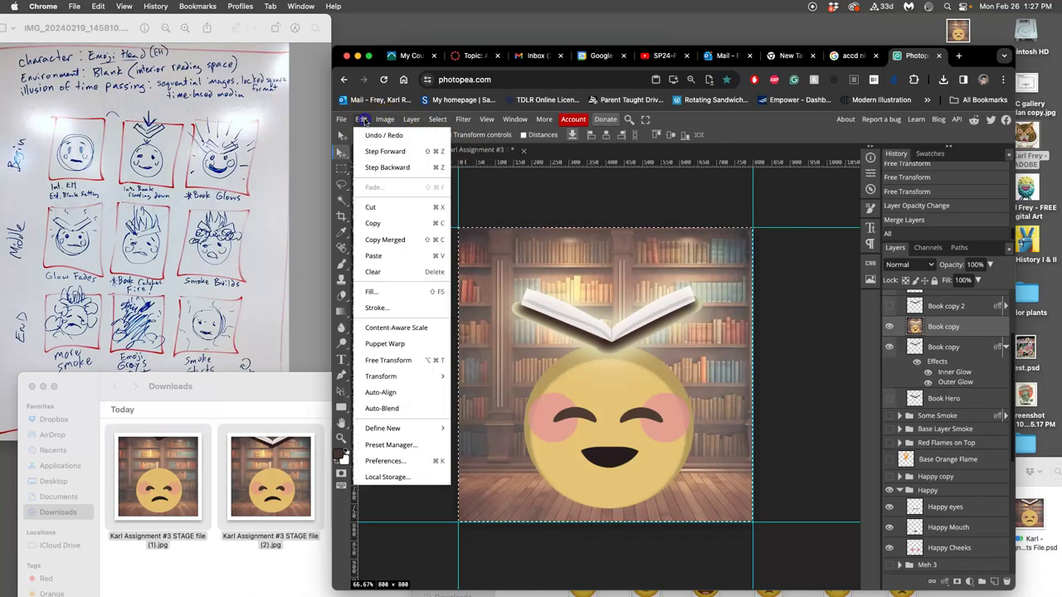
left_click(397, 224)
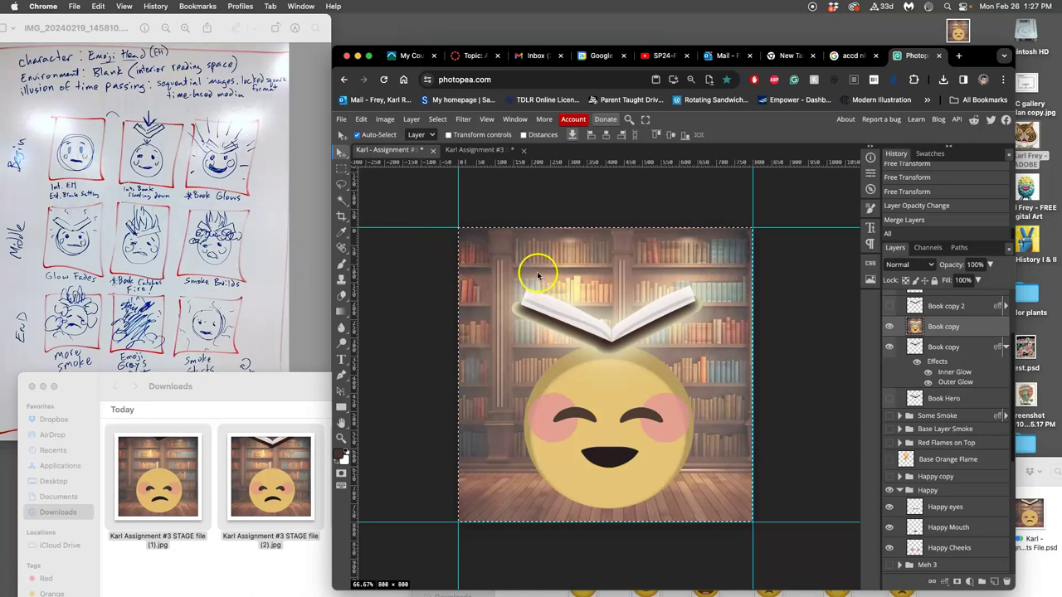
left_click(487, 152)
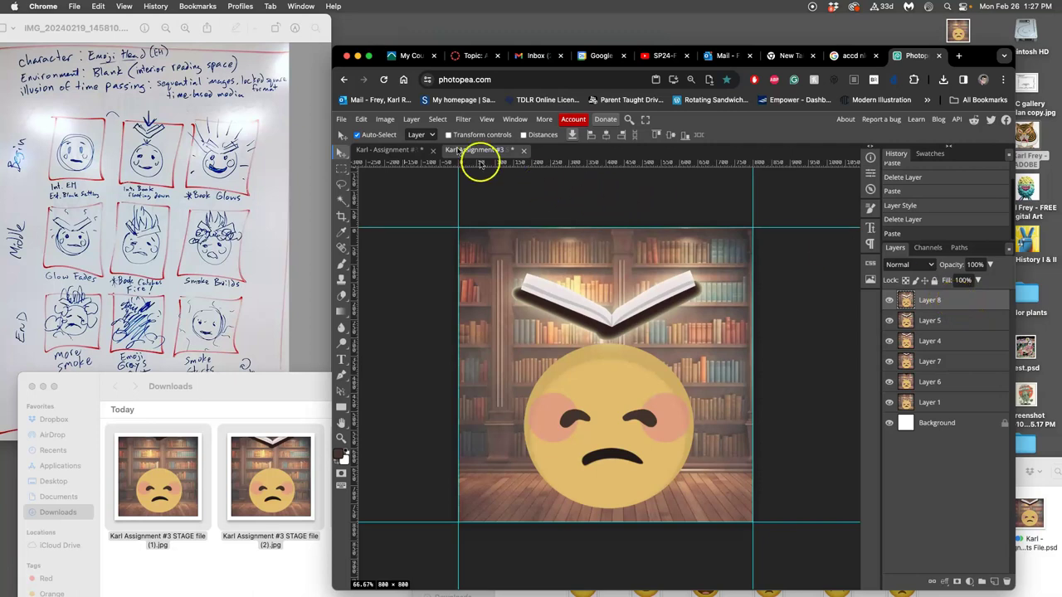
left_click(361, 119)
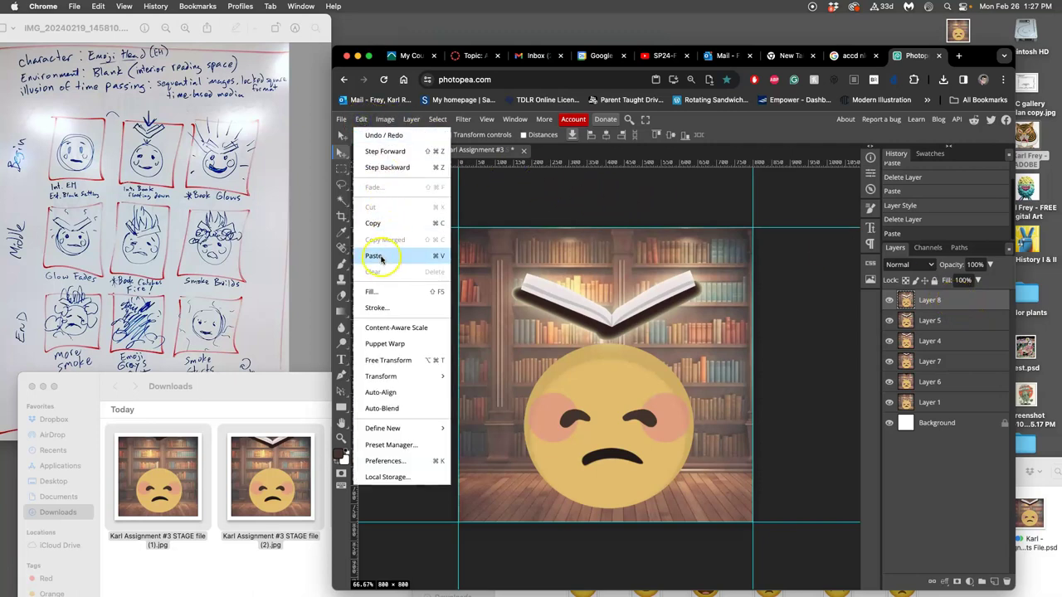
left_click(376, 257)
Preview the sequence by toggling the new top frame, hiding the frame layers from top down to Layer 6, and showing them again.
left_click(889, 301)
left_click(889, 301)
left_click(889, 301)
left_click(889, 301)
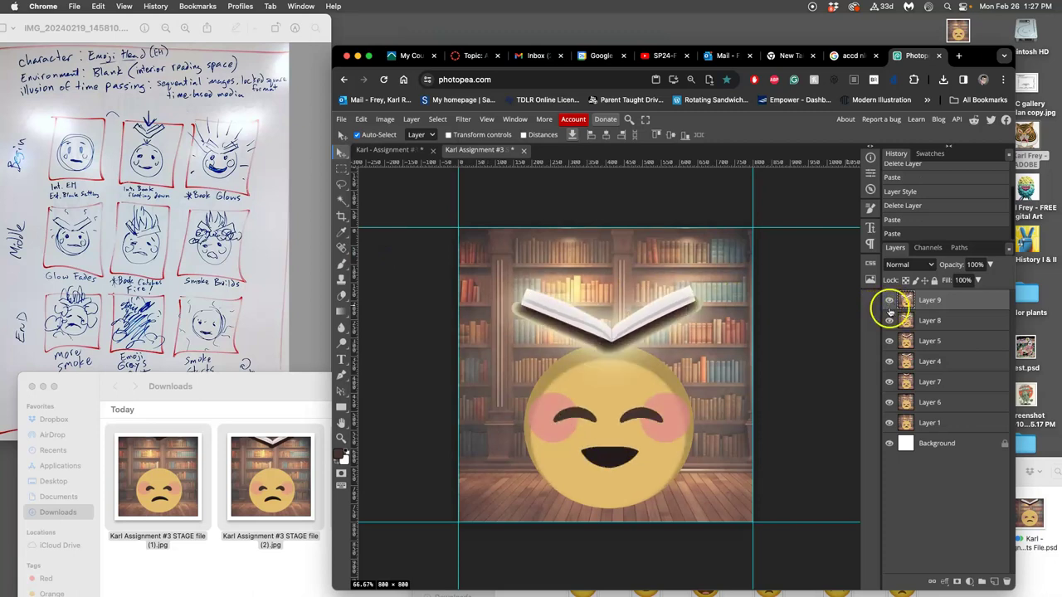
left_click(889, 301)
left_click(889, 321)
left_click(889, 341)
left_click(890, 362)
left_click(889, 383)
left_click(889, 404)
left_click(889, 403)
left_click(890, 382)
left_click(890, 361)
left_click(889, 340)
left_click(889, 321)
left_click(889, 300)
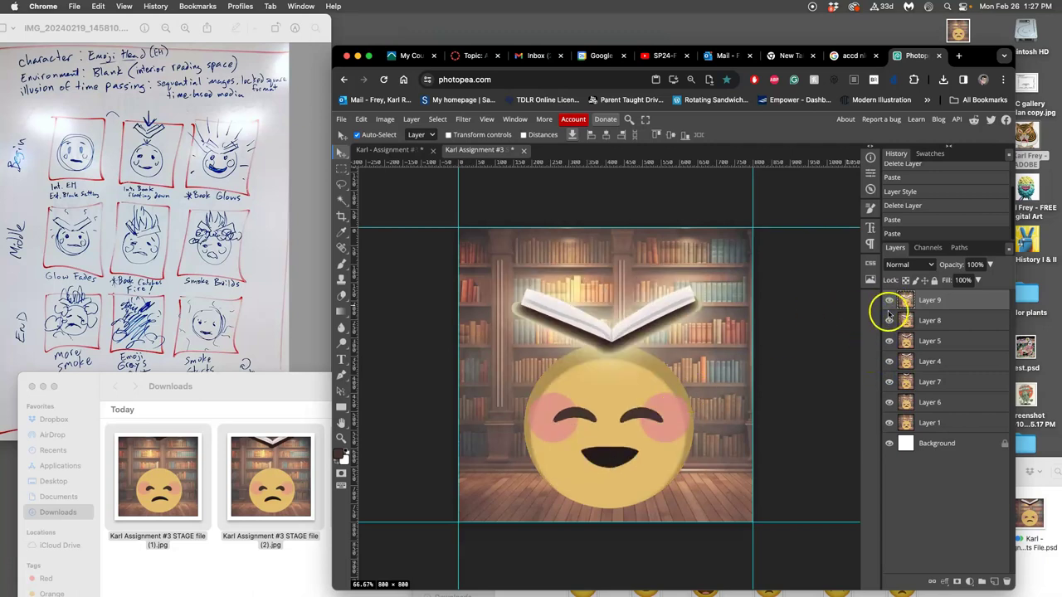
Play through the sequence by hiding the frame layers from Layer 9 down to Layer 6, then showing them again in reverse order.
left_click(889, 300)
left_click(889, 321)
left_click(889, 341)
left_click(889, 361)
left_click(889, 382)
left_click(888, 402)
left_click(890, 403)
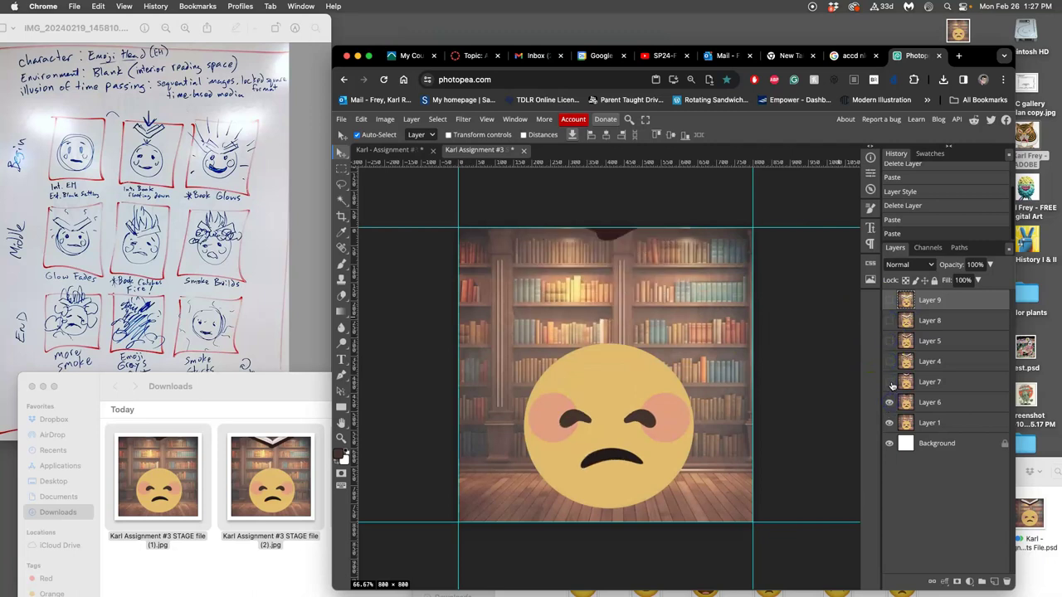
left_click(890, 382)
left_click(889, 362)
left_click(889, 341)
left_click(889, 321)
left_click(889, 300)
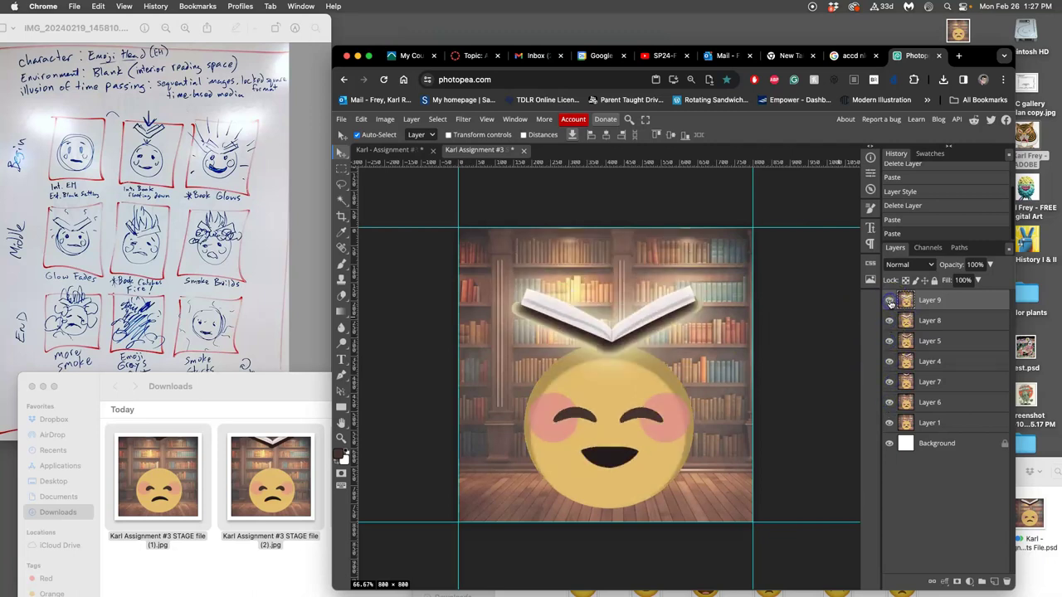
In the stage file, clear the selection, delete the merged Book copy layer, show Book Hero and hide the original Book copy.
left_click(415, 150)
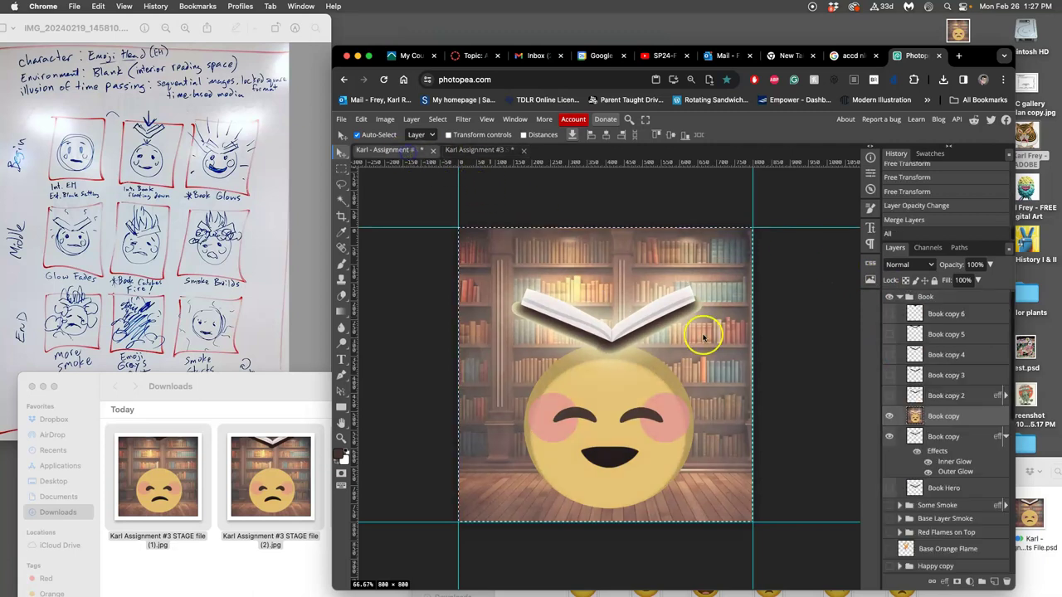
left_click_drag(976, 420, 891, 470)
key("ctrl+d")
key("Delete")
left_click(890, 469)
left_click(890, 416)
Copy the layer style from the Book copy layer and paste it onto the Book Hero layer.
right_click(979, 421)
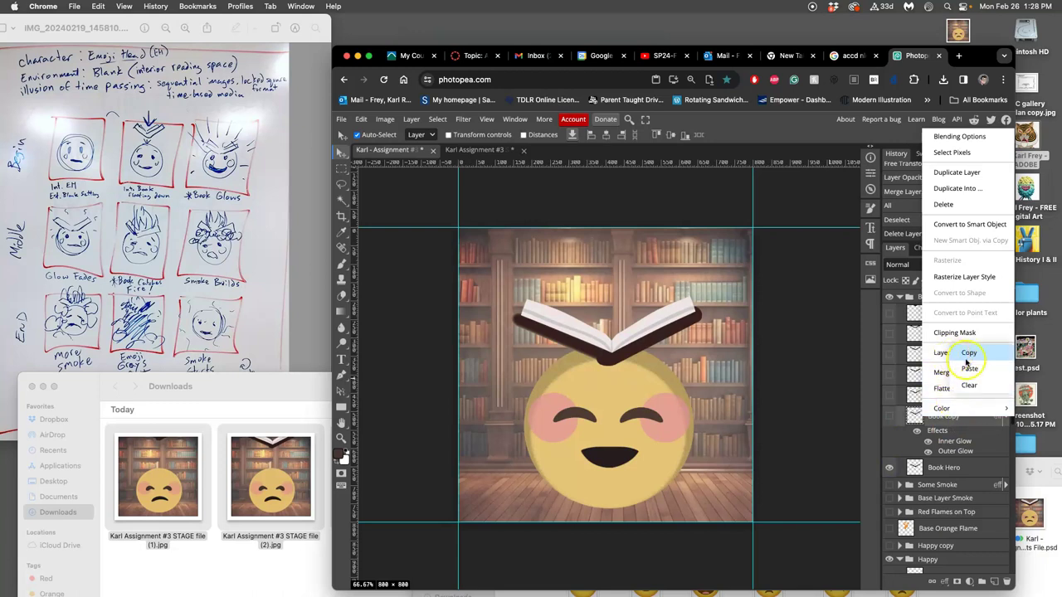
left_click(952, 353)
right_click(966, 467)
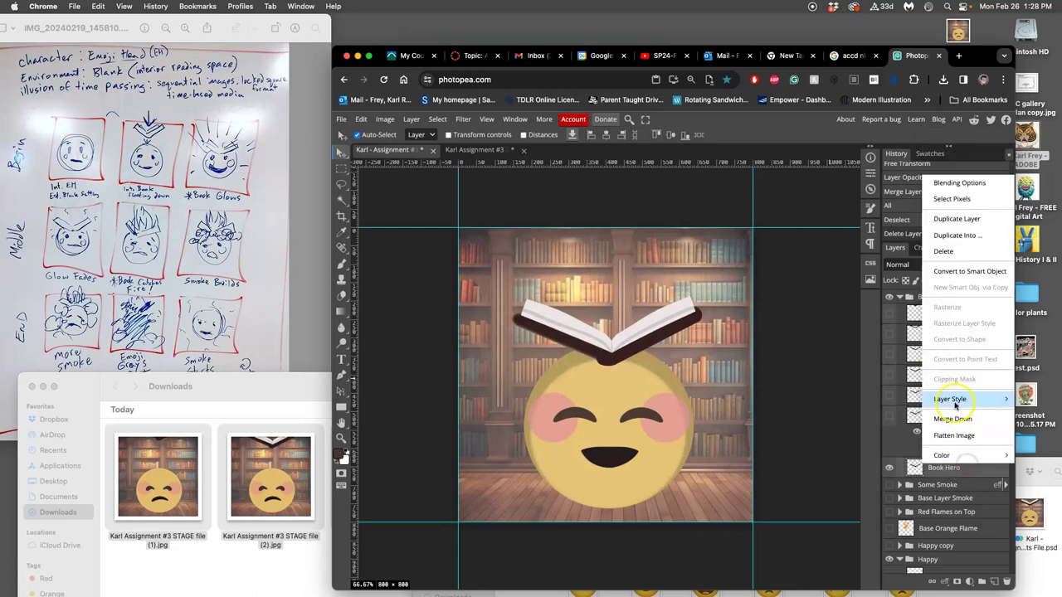
left_click(976, 419)
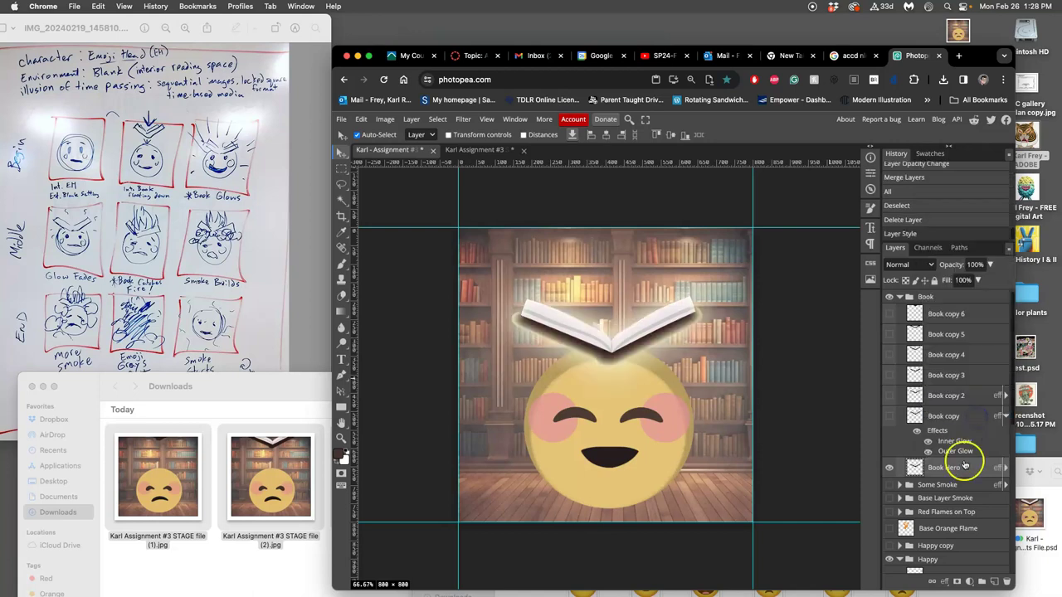
Expand the Book Hero layer's effects and set its Inner Glow size to 82 px.
left_click(1004, 468)
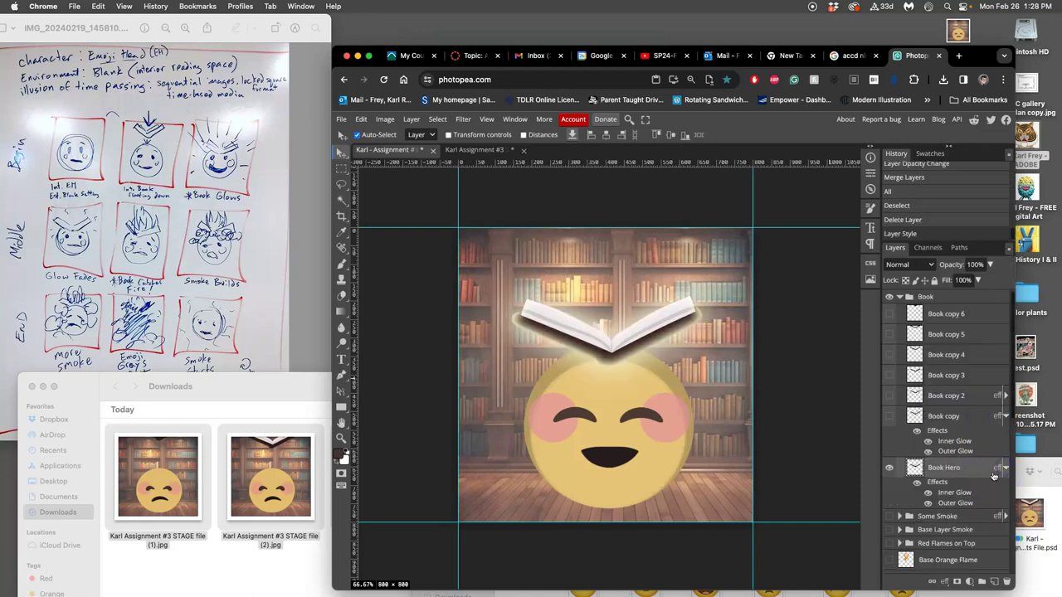
double_click(952, 492)
left_click(891, 210)
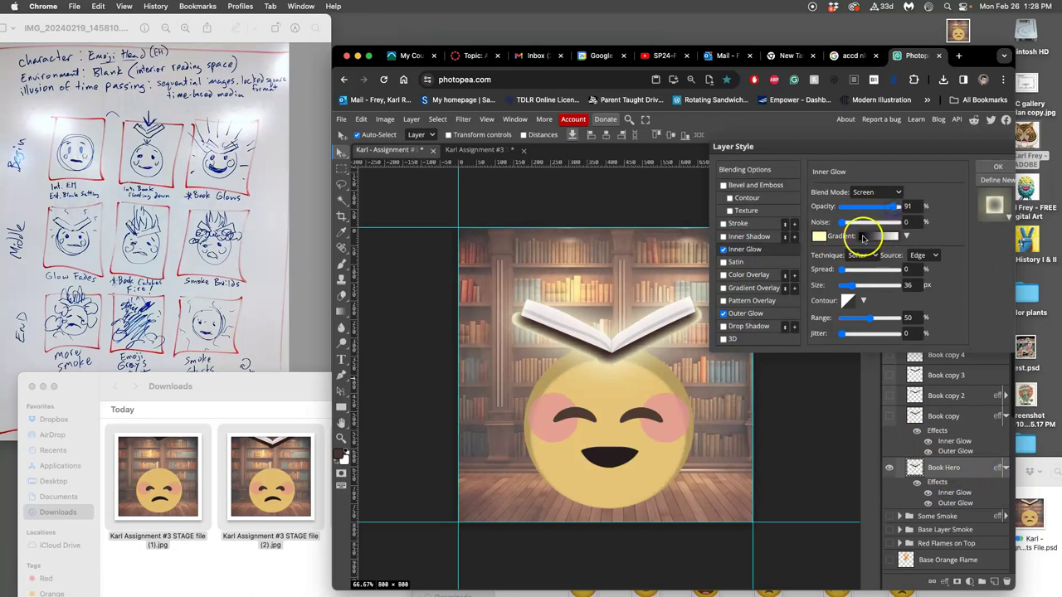
left_click_drag(850, 286, 865, 284)
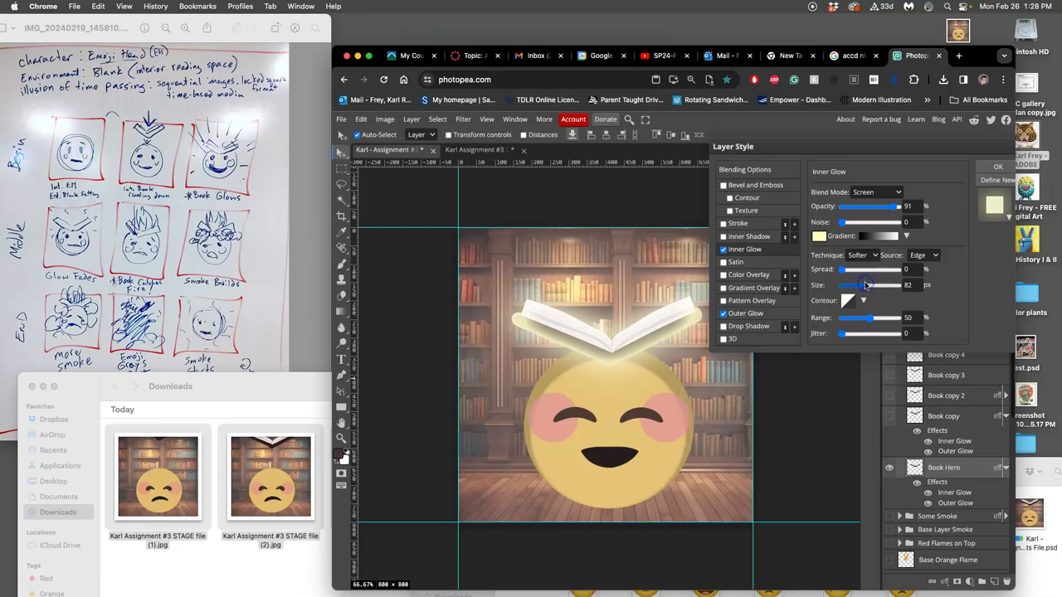
Set Book Hero's Outer Glow to size 147 px and opacity 97%, and apply the layer style.
left_click(760, 316)
left_click_drag(882, 207, 877, 209)
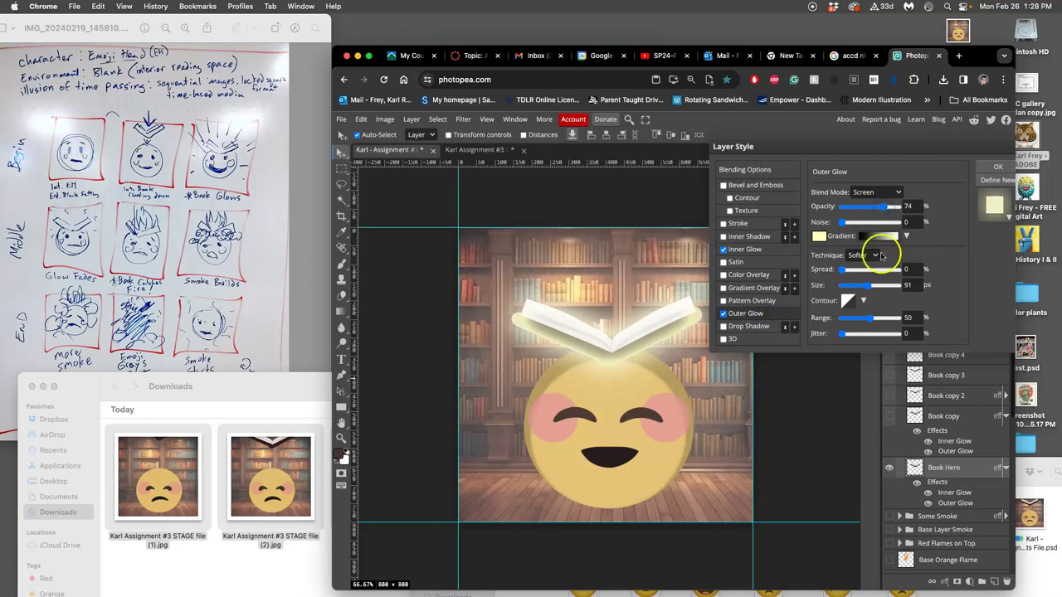
left_click_drag(866, 285, 873, 285)
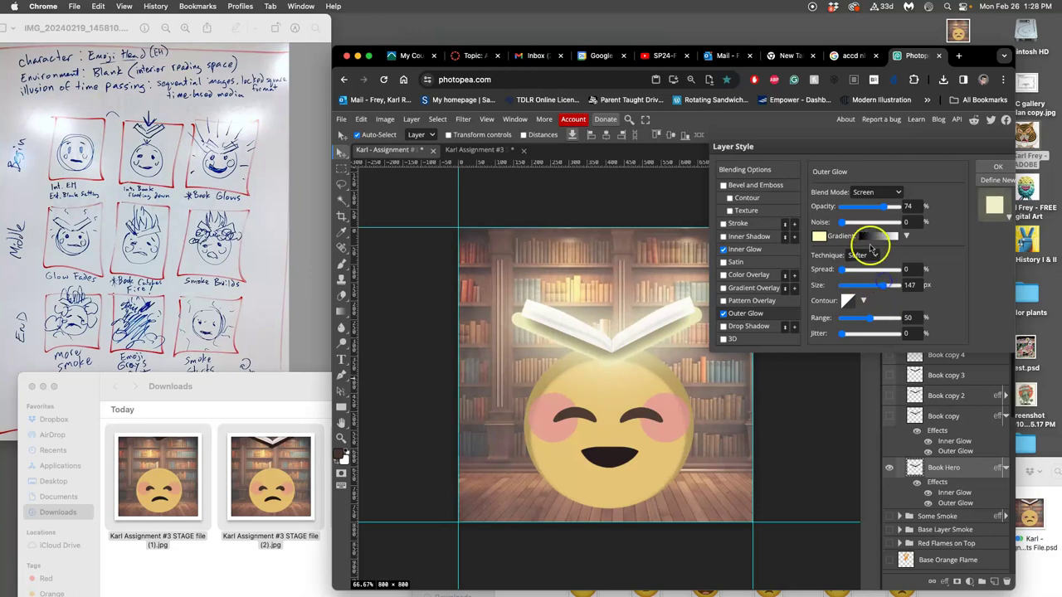
left_click_drag(881, 208, 887, 208)
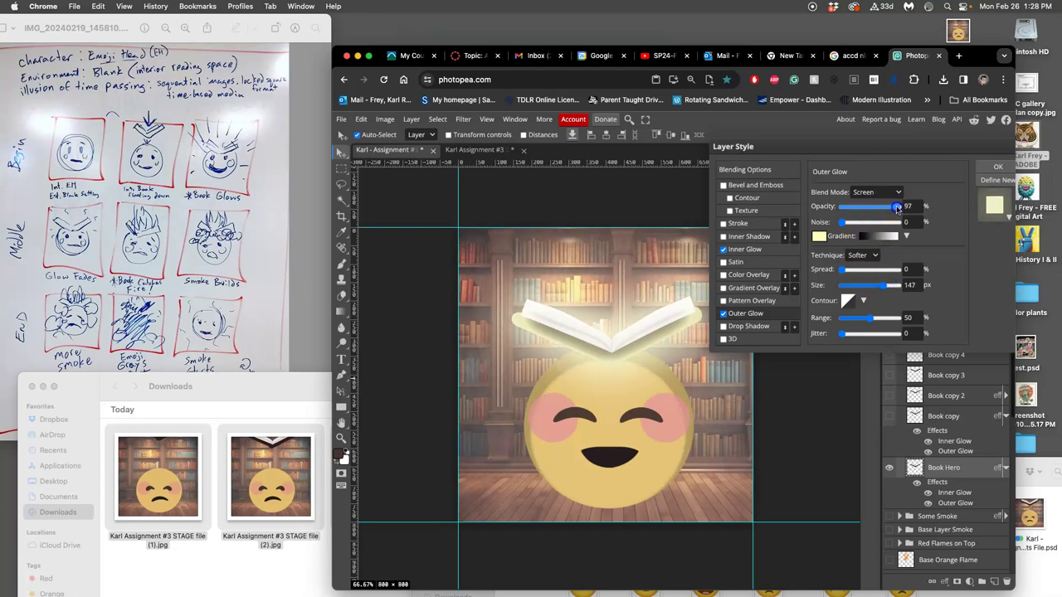
left_click(991, 167)
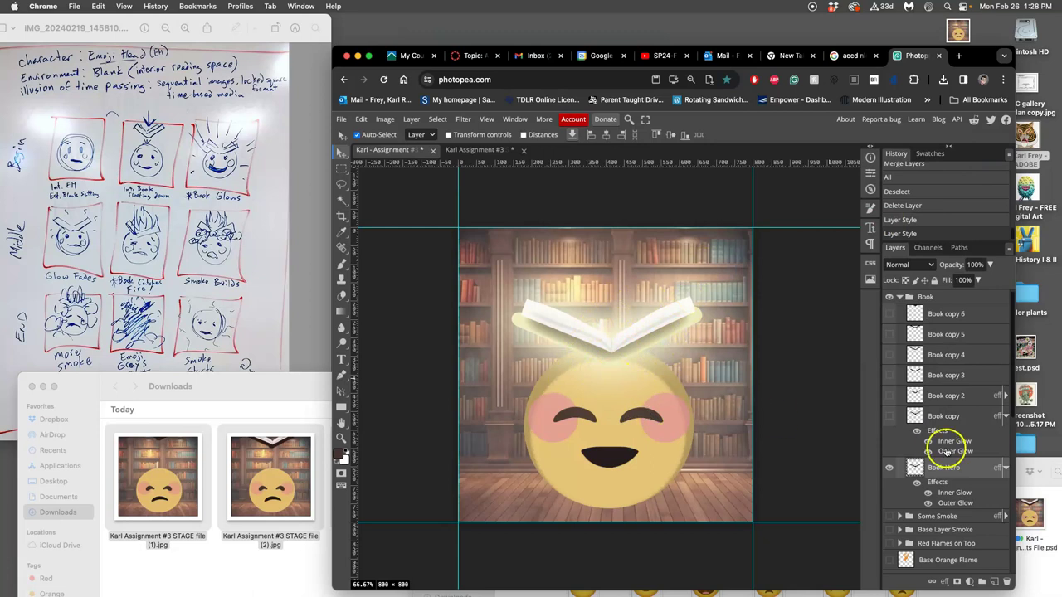
Adjust the opacity of the Inner Shadow effect on the Head Base layer.
scroll(949, 452, "down", 10)
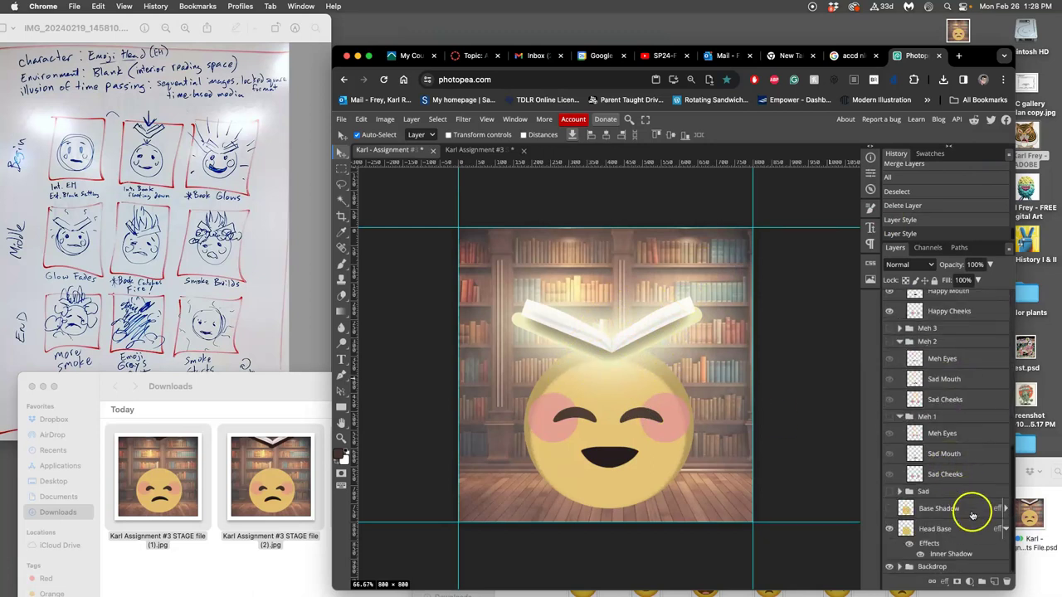
double_click(925, 553)
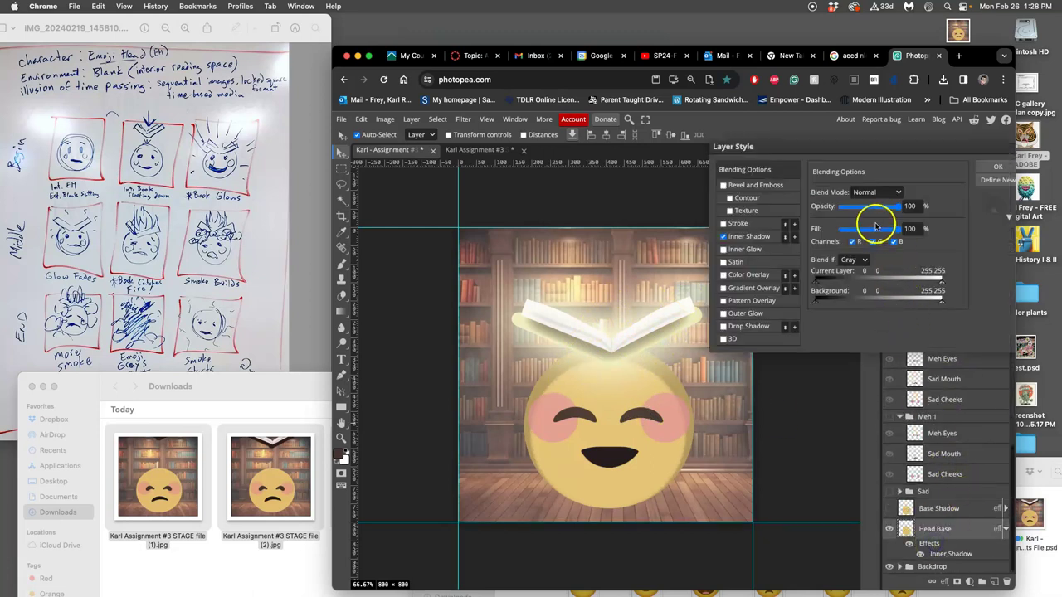
left_click(749, 236)
left_click(863, 210)
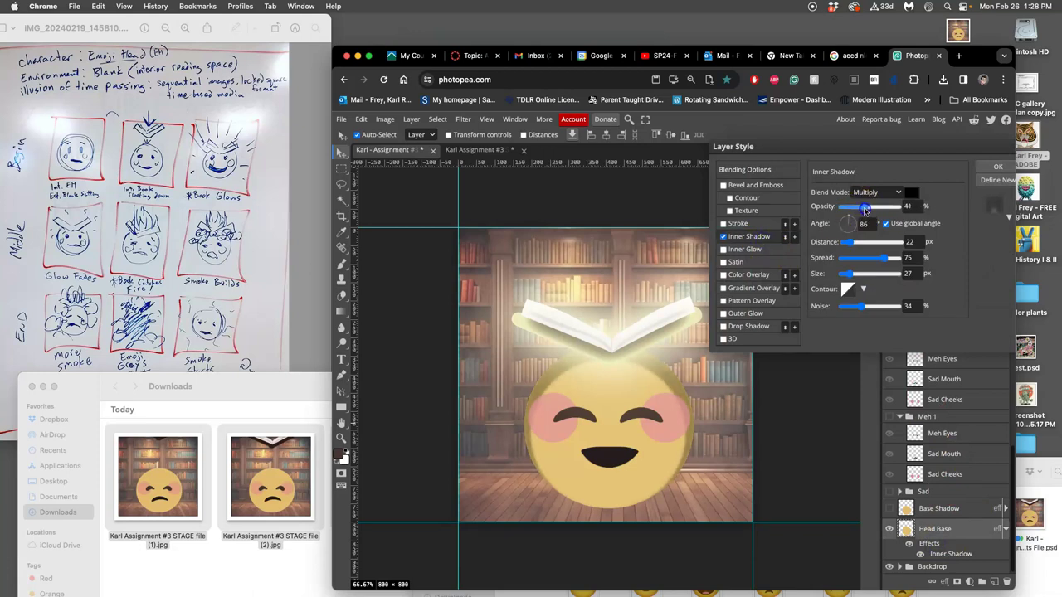
left_click_drag(866, 217, 749, 325)
Add an Outer Glow to the Head Base layer and set its opacity to 46%.
left_click(723, 314)
left_click(734, 315)
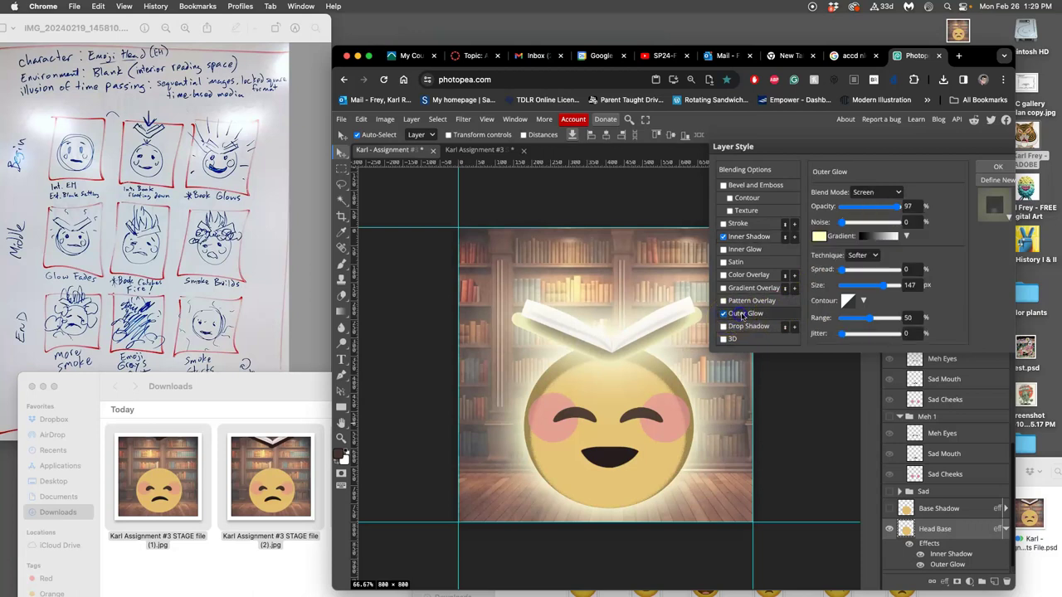
left_click_drag(888, 207, 865, 209)
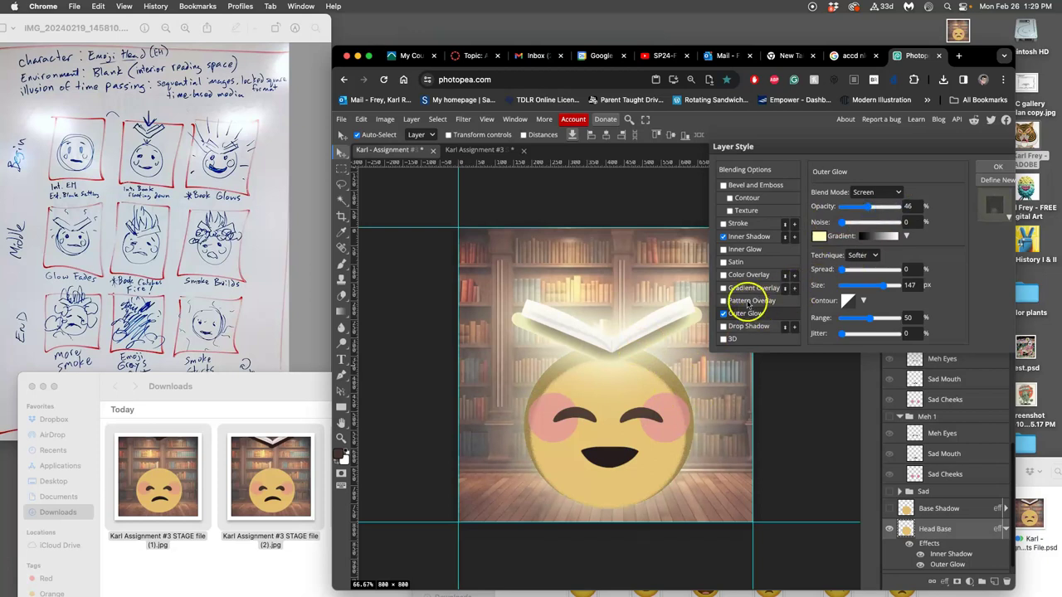
Add an Inner Glow to Head Base with opacity 46% and size 58 px, and apply the layer style.
left_click(724, 249)
left_click_drag(839, 208, 894, 209)
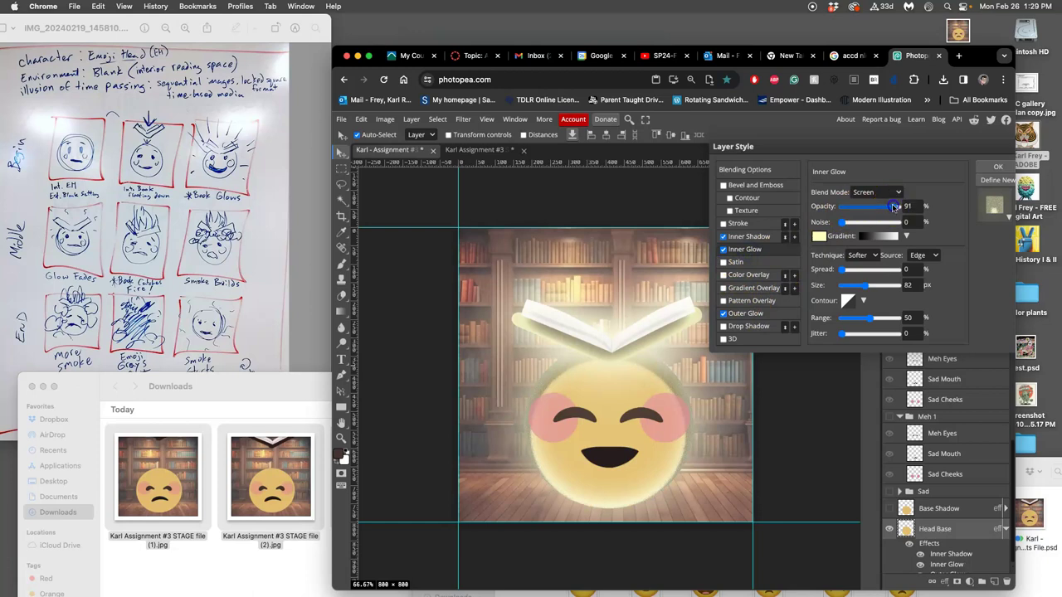
left_click(893, 208)
mouse_move(867, 285)
left_mouse_down()
mouse_move(843, 287)
mouse_move(860, 286)
left_mouse_up()
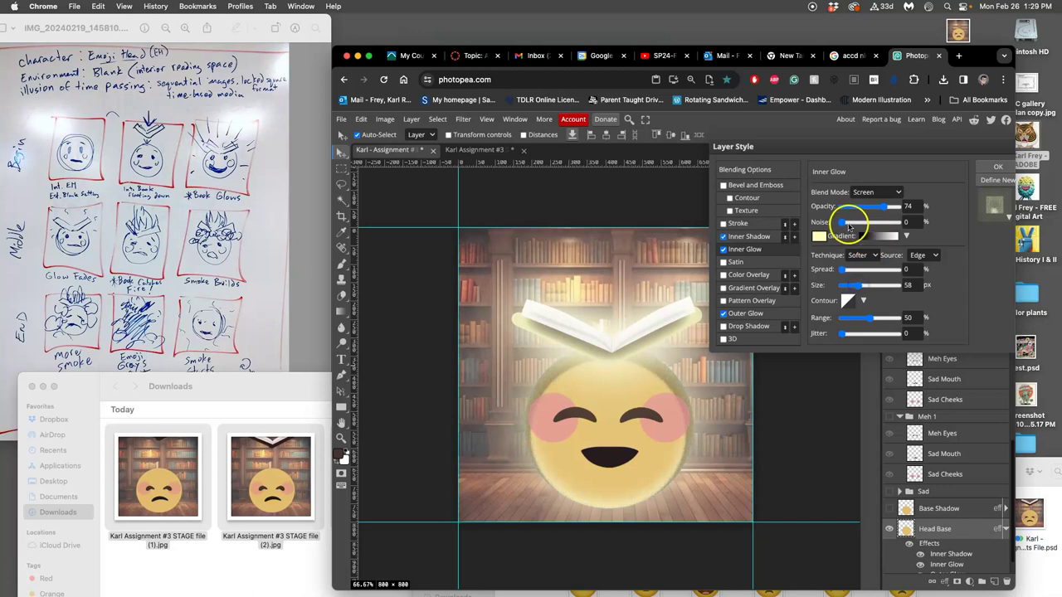
left_click_drag(884, 208, 876, 210)
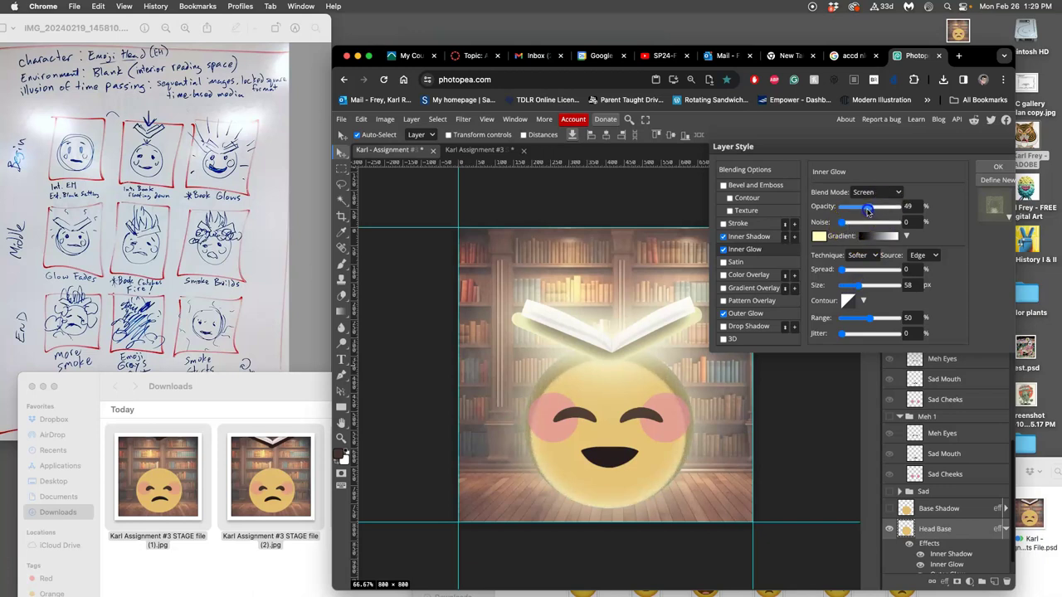
left_click(991, 169)
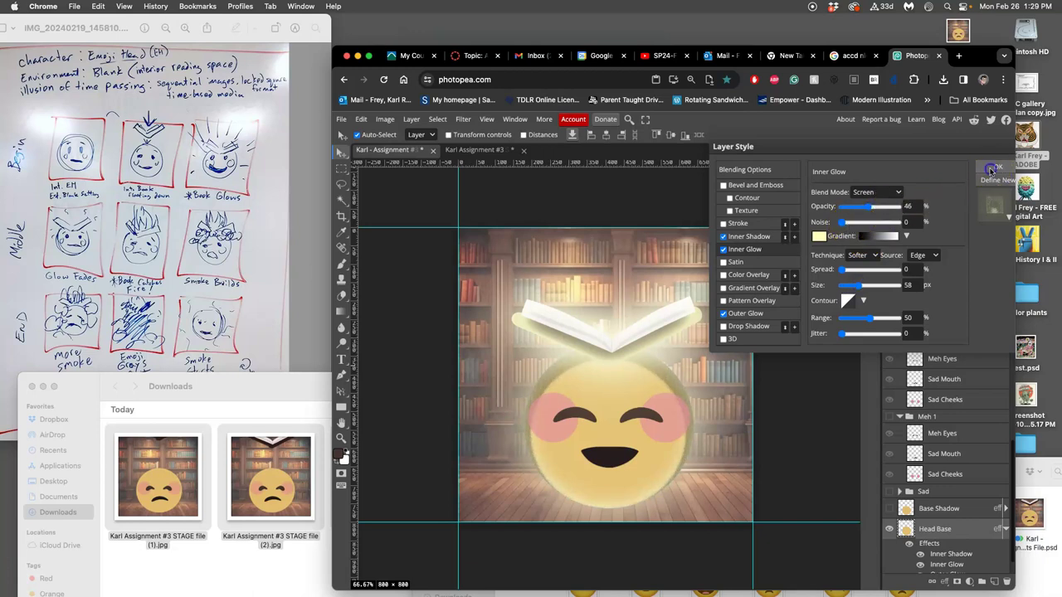
Show the Happy copy group instead of the Happy group, and compare the face with the top frame in the Assignment #3 document.
scroll(930, 448, "up", 5)
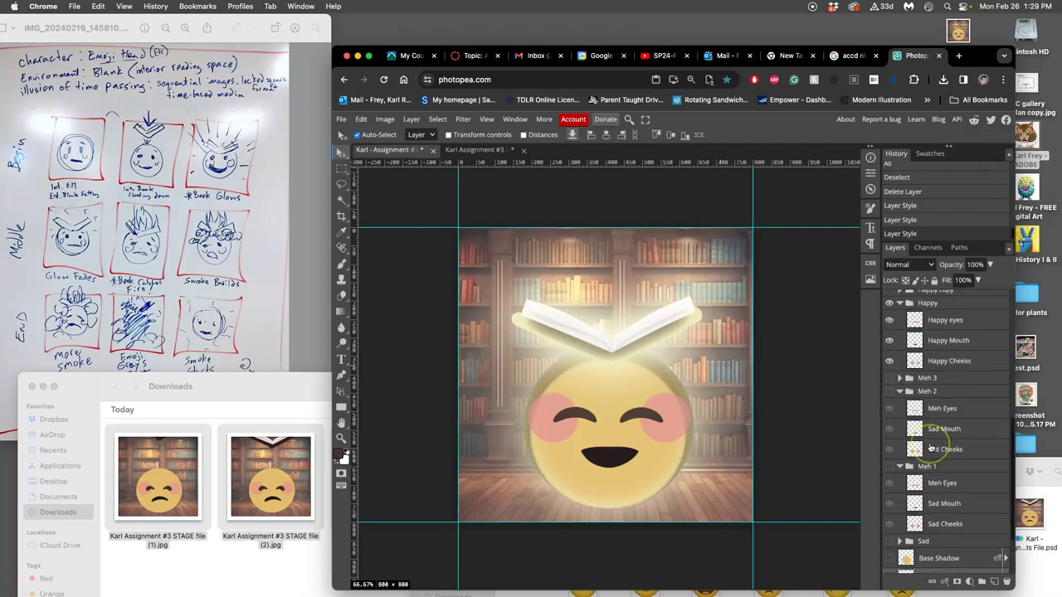
left_click(888, 419)
left_click(890, 431)
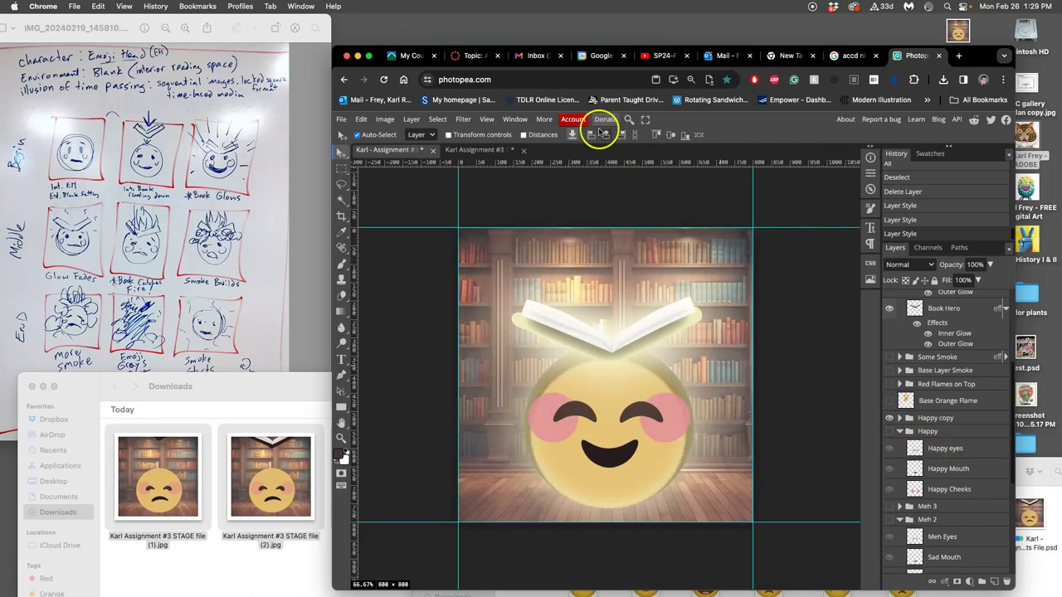
left_click(488, 151)
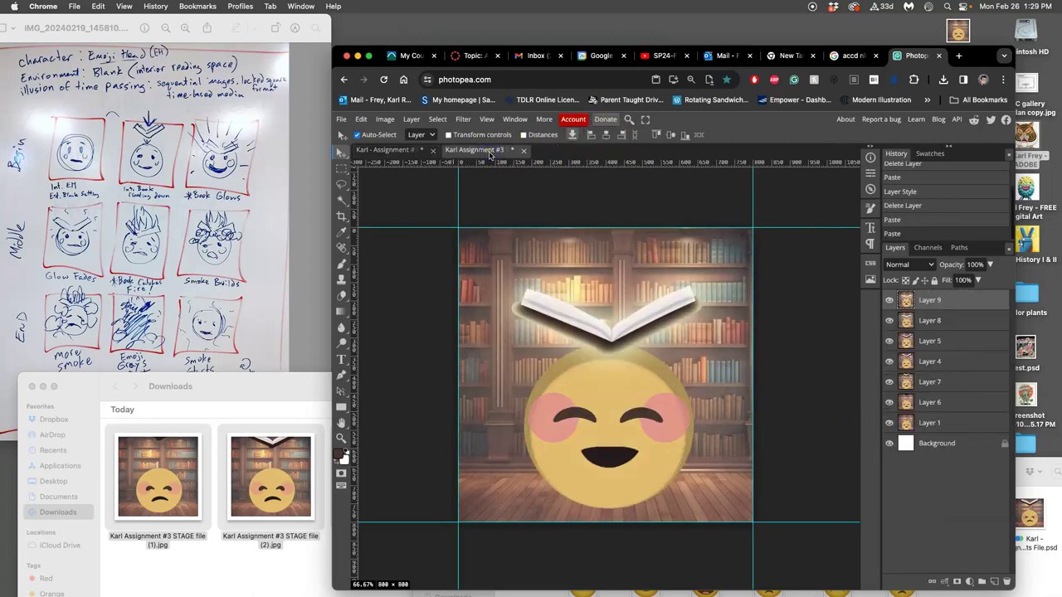
left_click(393, 151)
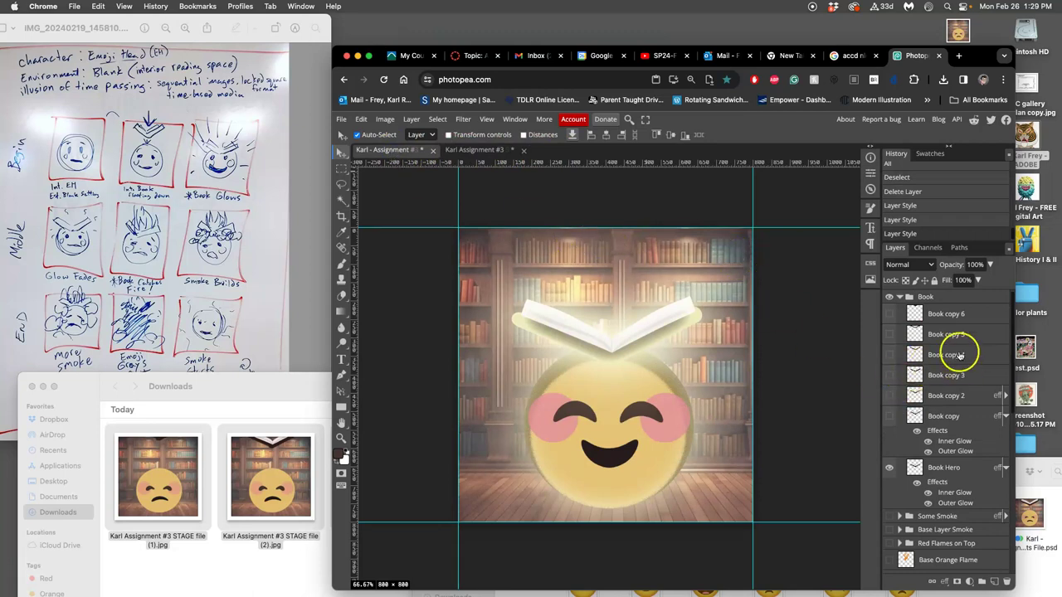
Select everything from the Book Hero layer down to the Backdrop group and merge it into one new layer, keeping the originals.
scroll(950, 354, "down", 3)
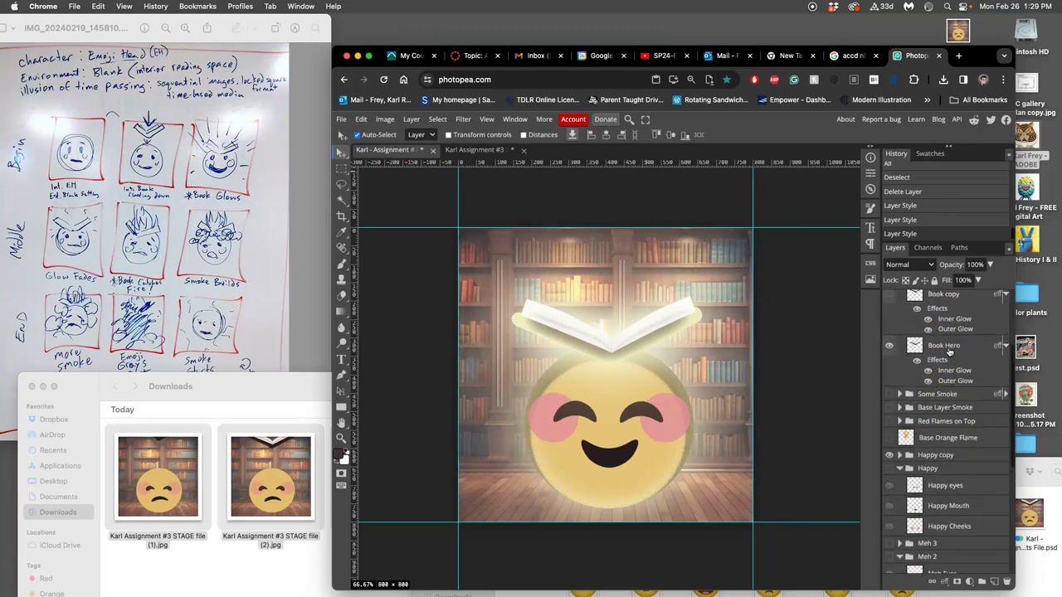
left_click(949, 351)
left_click(936, 362)
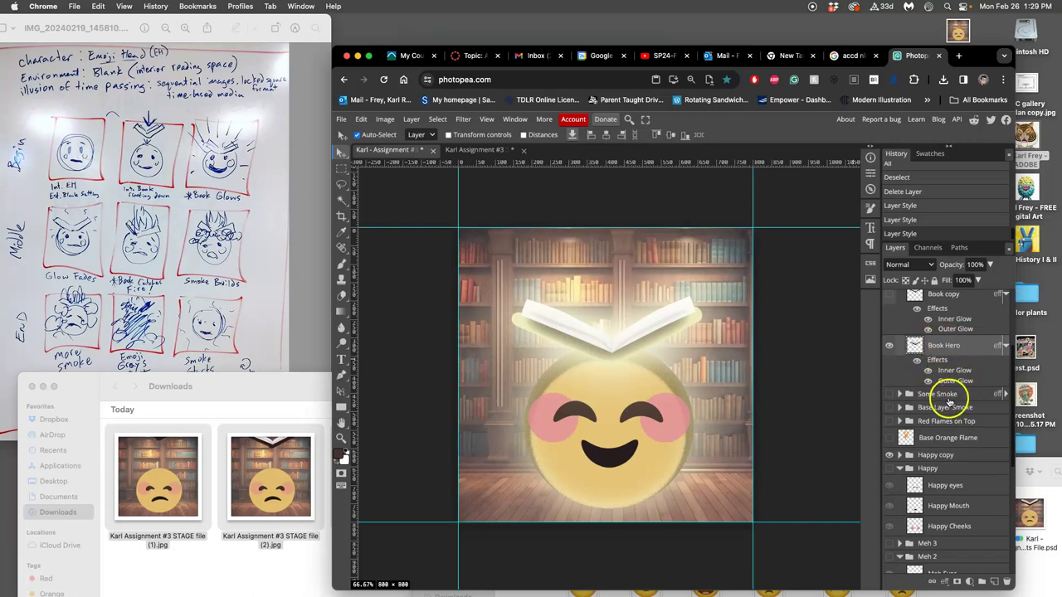
left_click(963, 351)
scroll(941, 388, "down", 5)
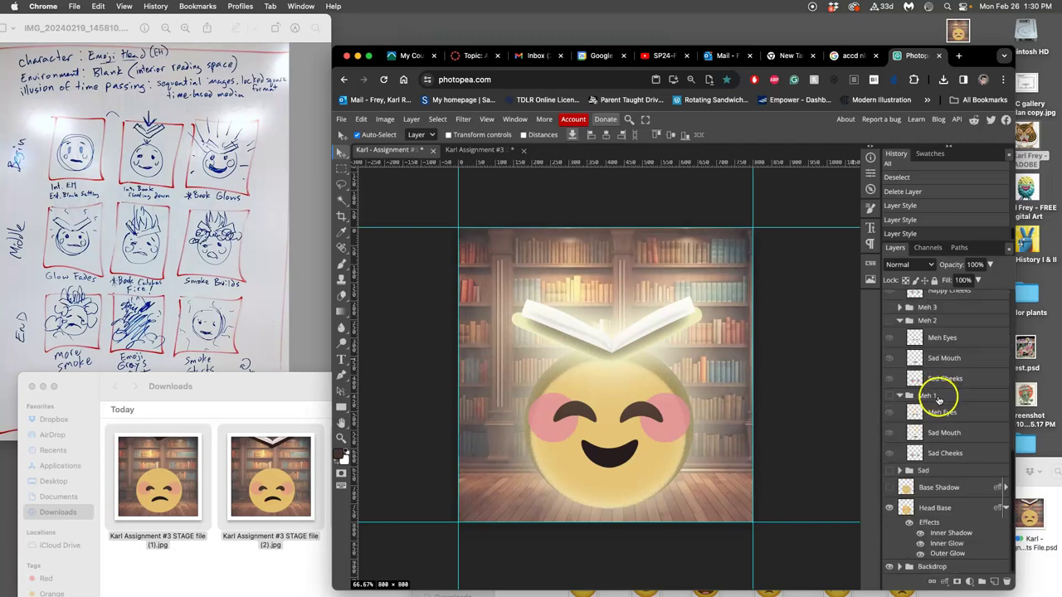
left_click(940, 567)
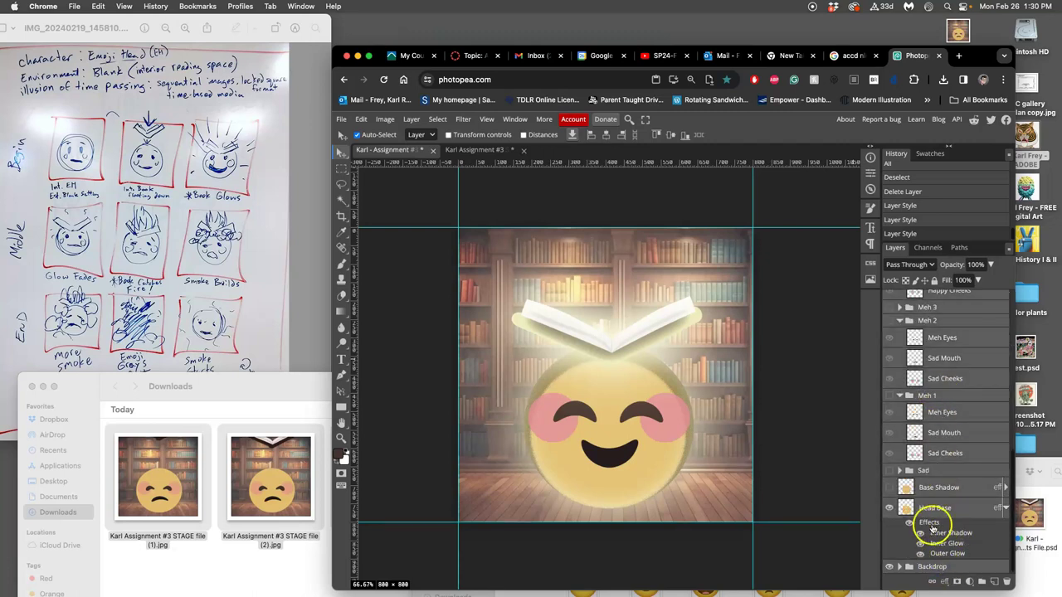
left_click(410, 118)
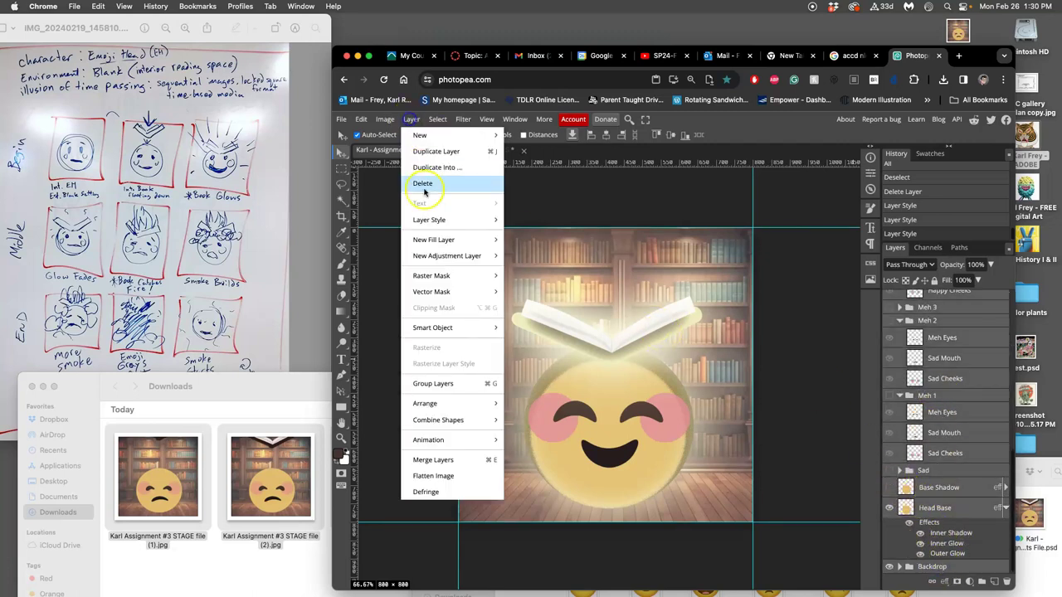
left_click(443, 461)
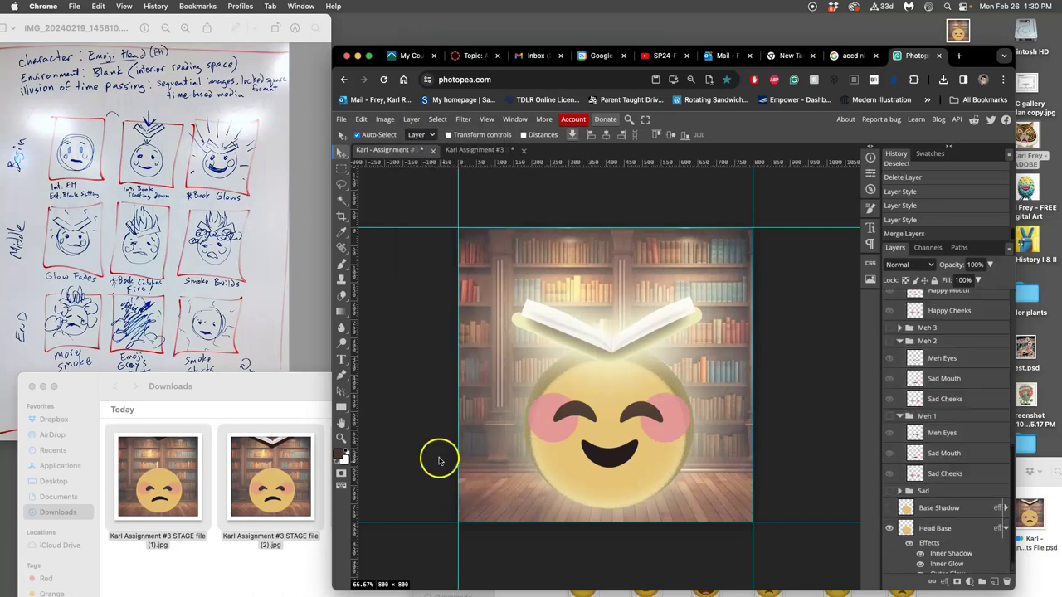
Copy the whole canvas of the merged Book Hero layer and paste it into the Assignment #3 document as its top frame.
scroll(972, 372, "up", 5)
left_click_drag(937, 488, 929, 469)
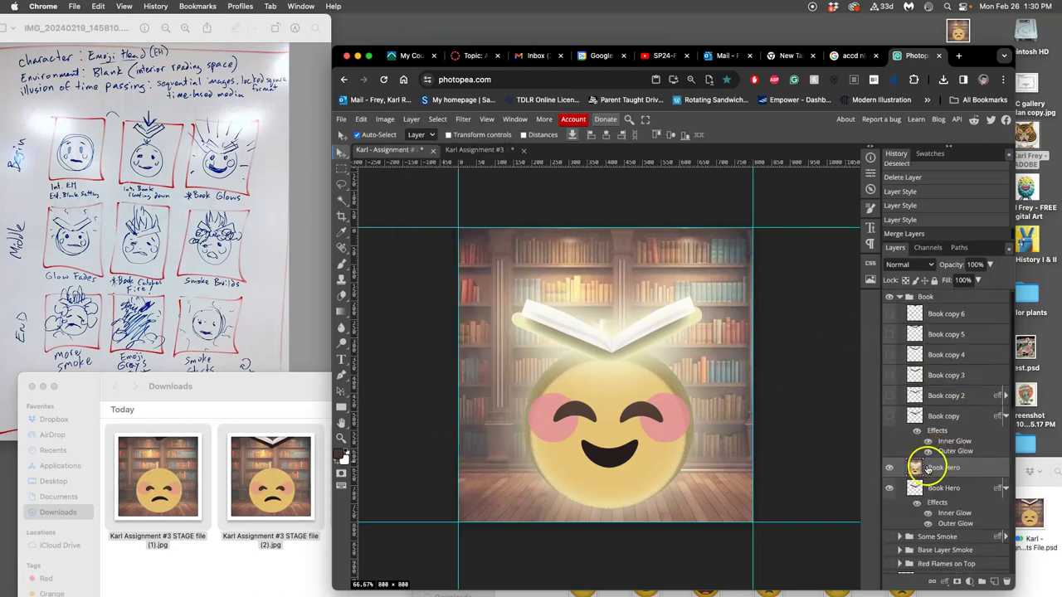
key("super+a")
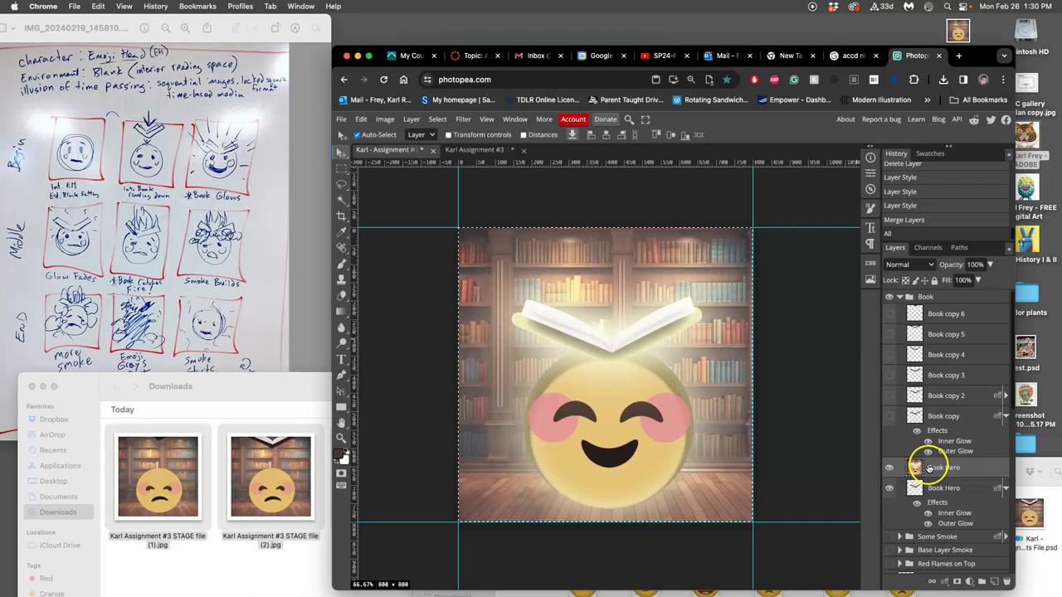
left_click_drag(927, 469, 491, 152)
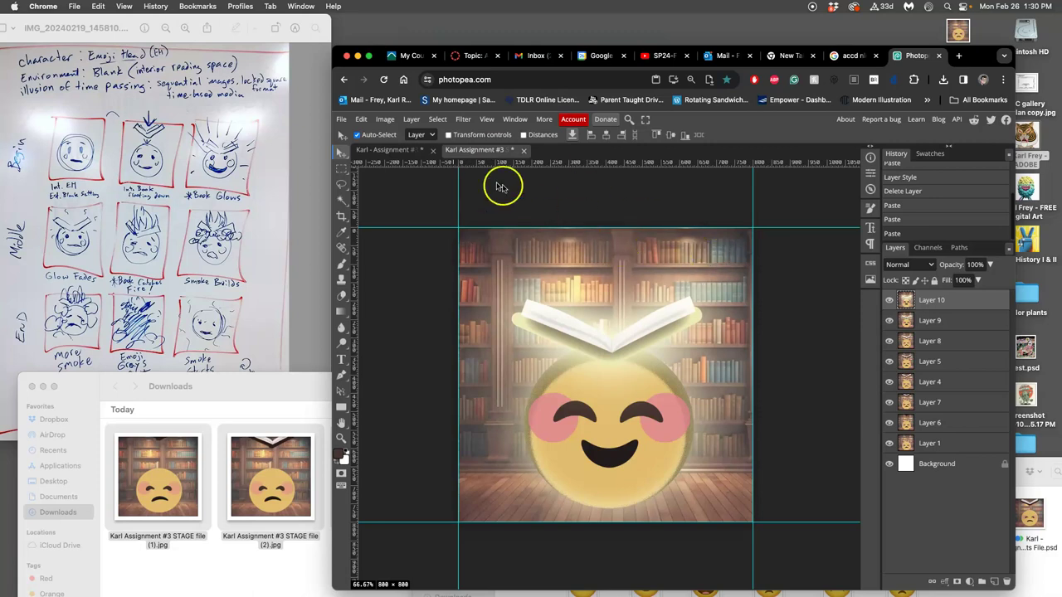
Save the Assignment #3 STAGE document, and add a green tag to its PSD file in the Finder's Assignment #3 folder.
key("ctrl+s")
double_click(1041, 463)
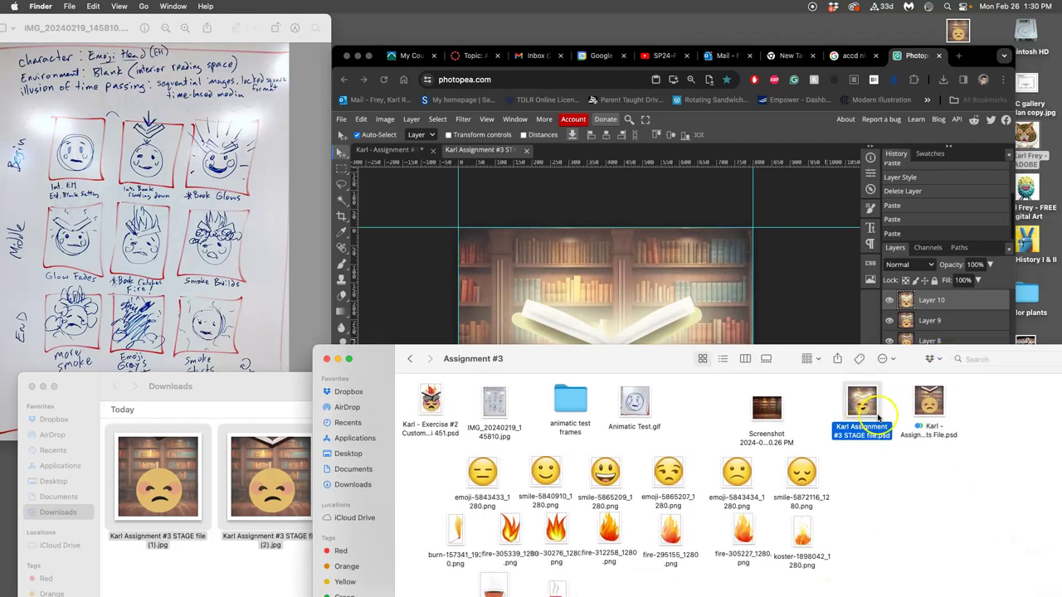
right_click(881, 429)
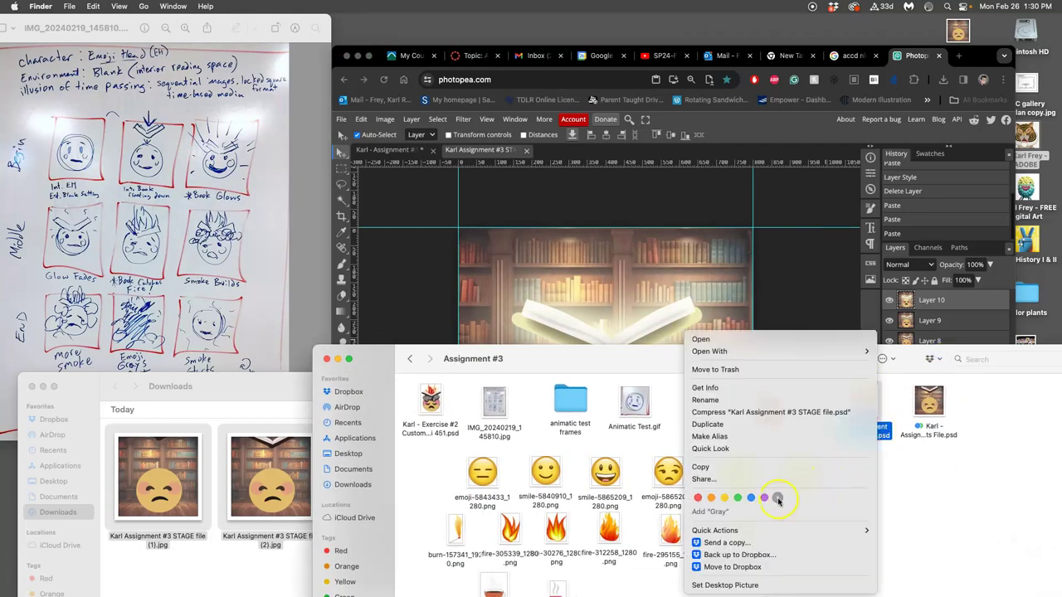
left_click(741, 501)
left_click(788, 304)
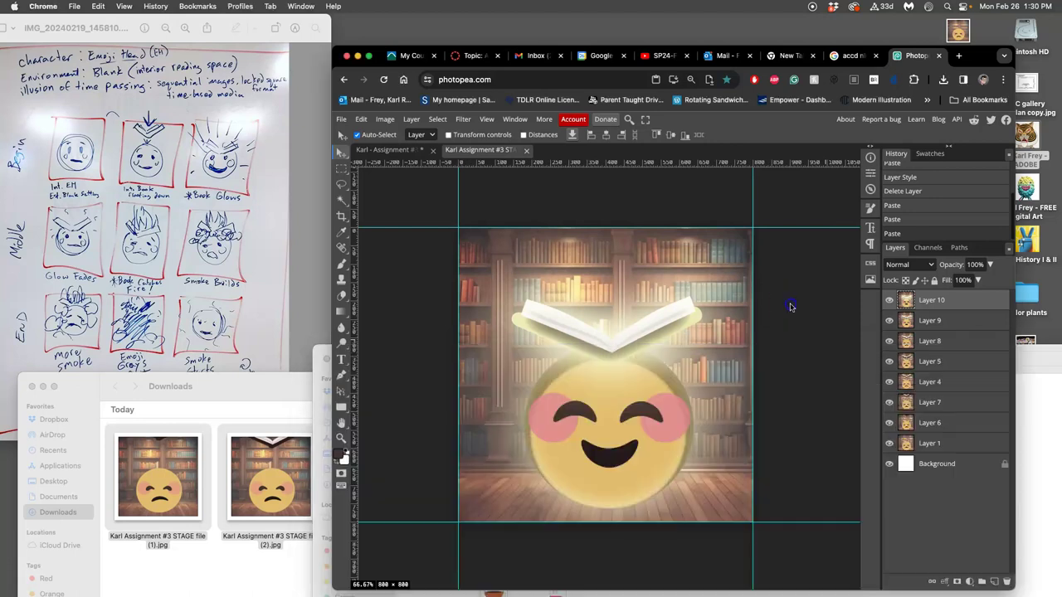
In the Assignment #3 Assets document, deselect the canvas and delete the merged Book Hero layer.
left_click(383, 149)
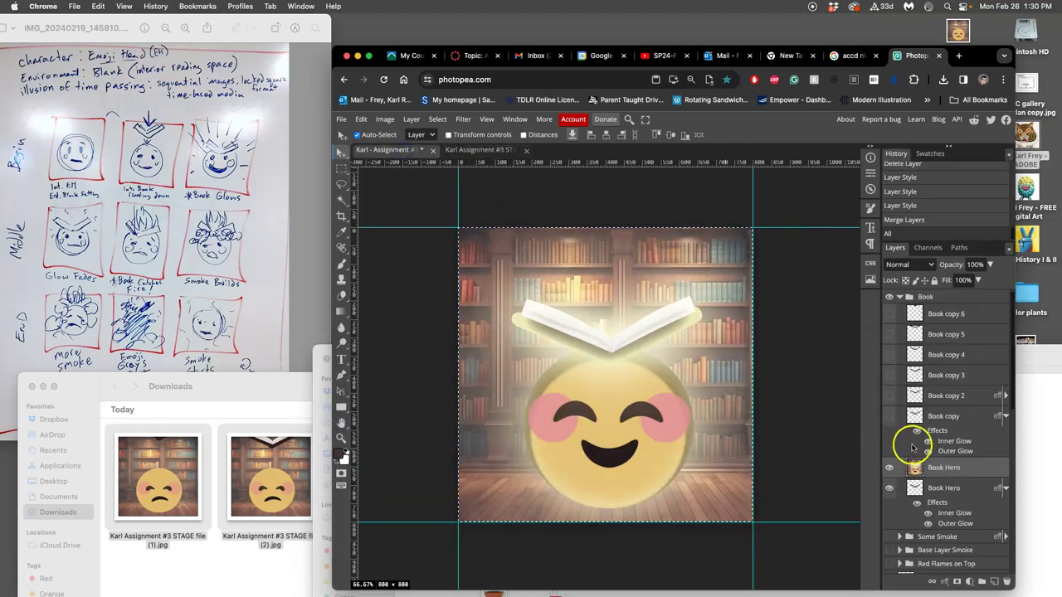
left_click_drag(934, 463, 929, 472)
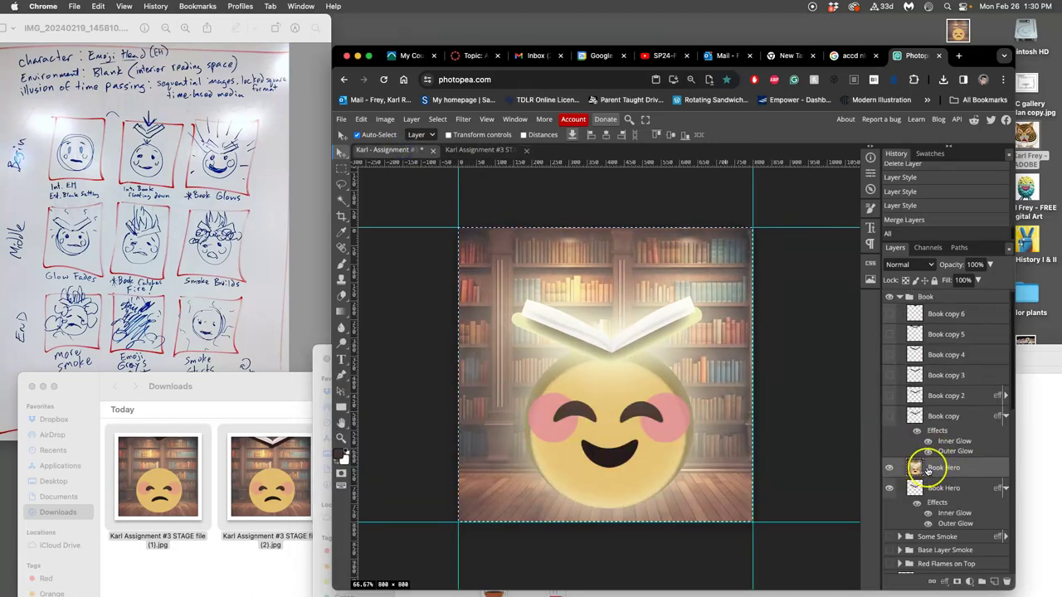
key("ctrl+d")
key("BackSpace")
left_click(954, 469)
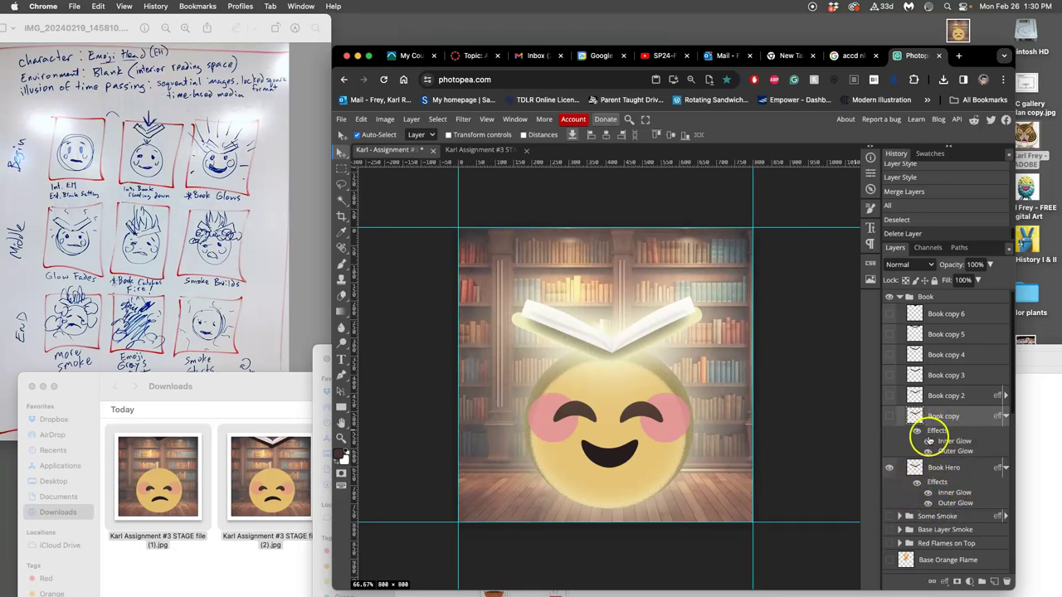
Save the Assignment #3 Assets document, and add a blue tag to its PSD file in the Finder folder.
key("super+s")
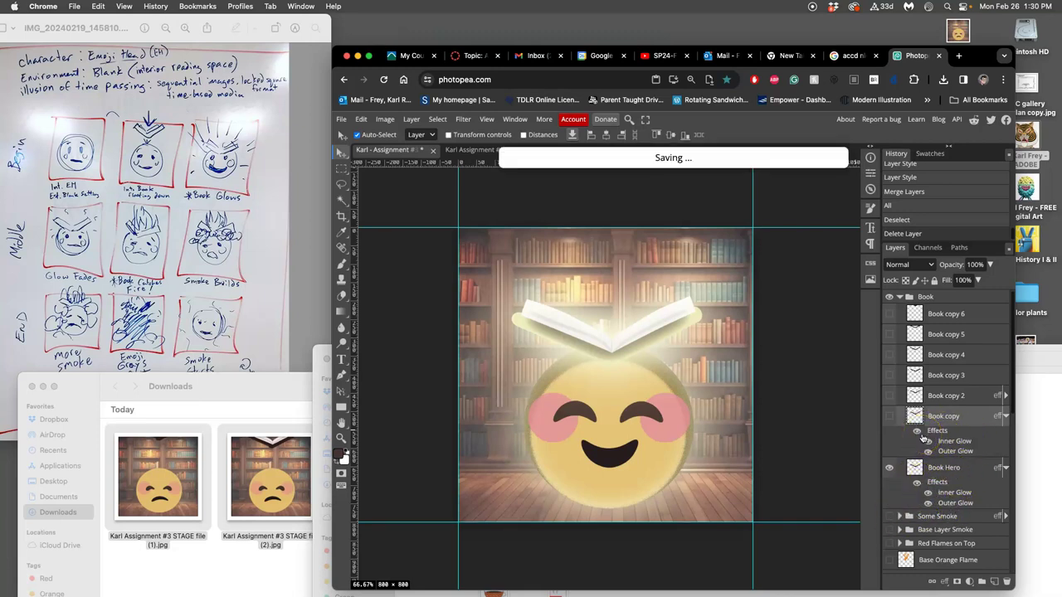
left_click(751, 173)
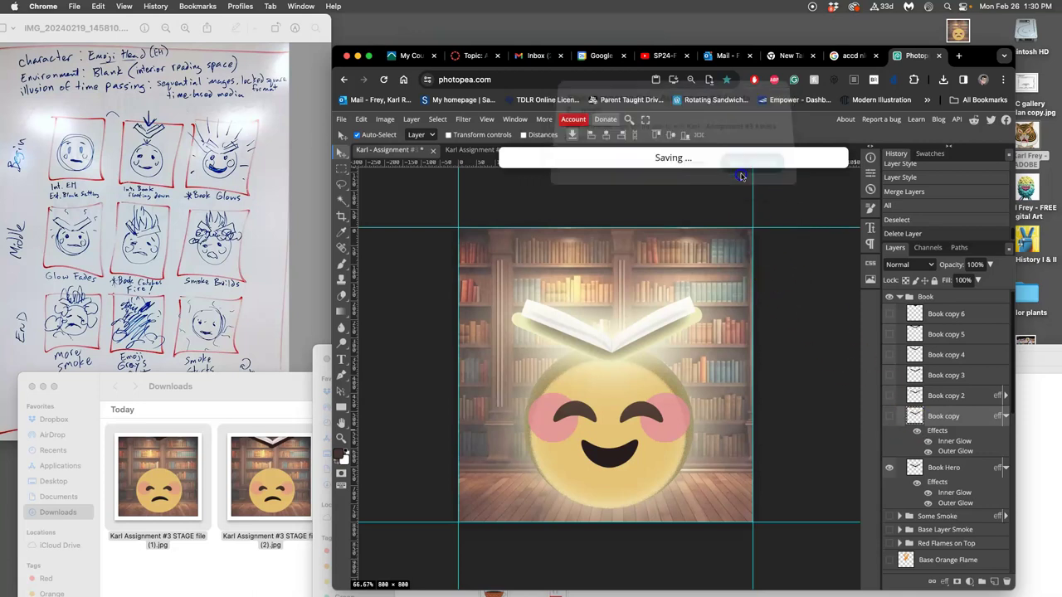
left_click(1027, 354)
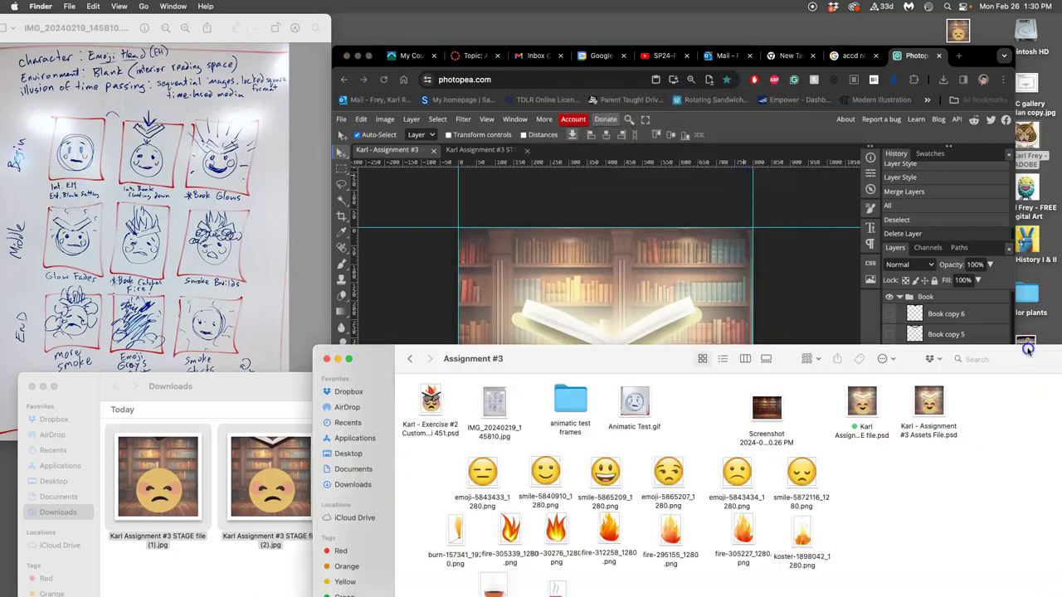
right_click(947, 428)
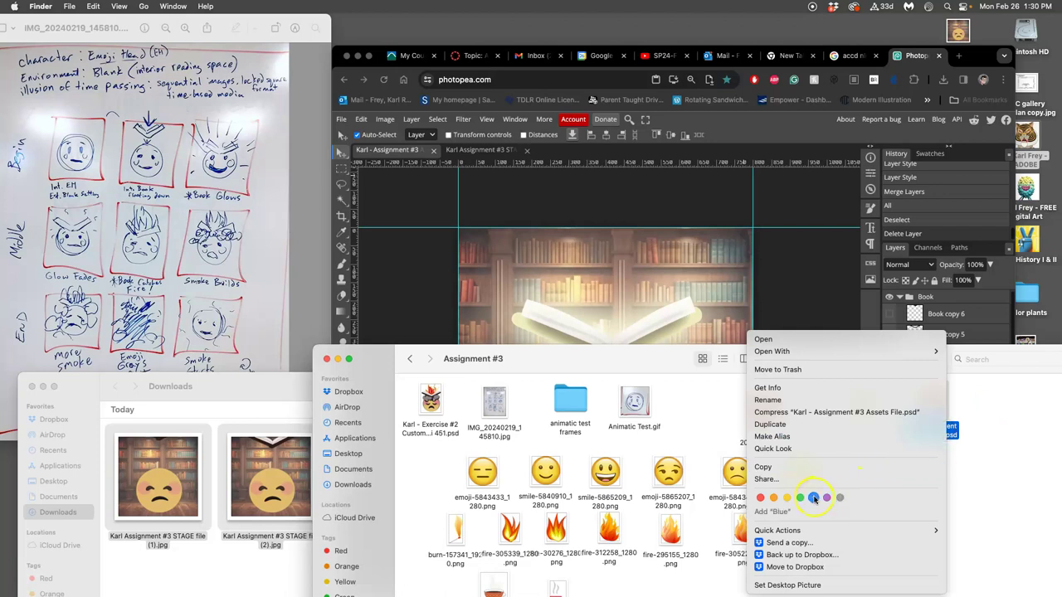
left_click(813, 499)
left_click(787, 317)
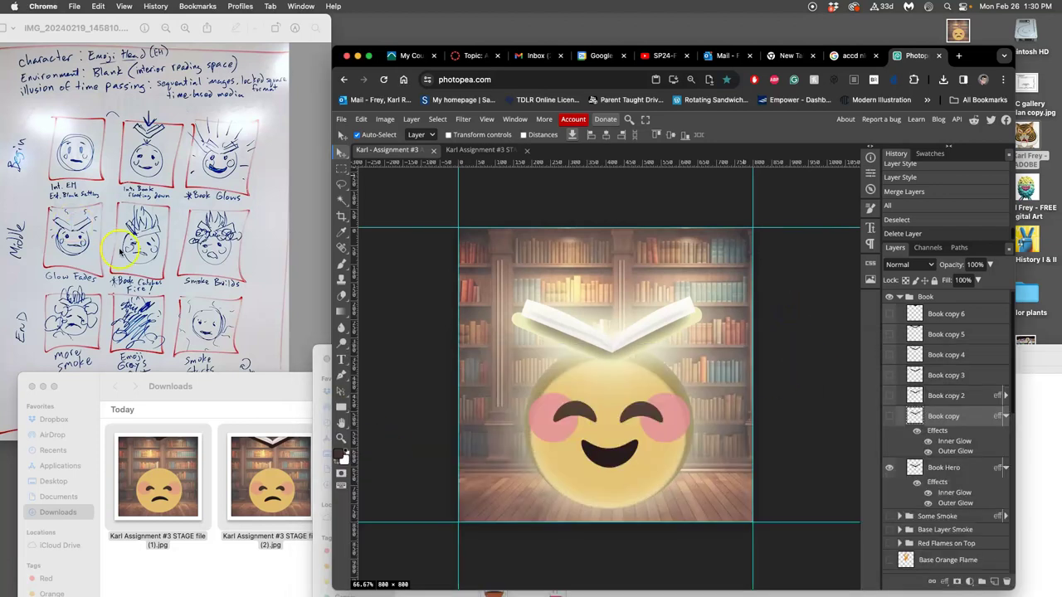
Following the storyboard's Glow Fades frame, set Book Hero's Inner Glow opacity to 56% and its Outer Glow opacity to 39%.
left_click(149, 240)
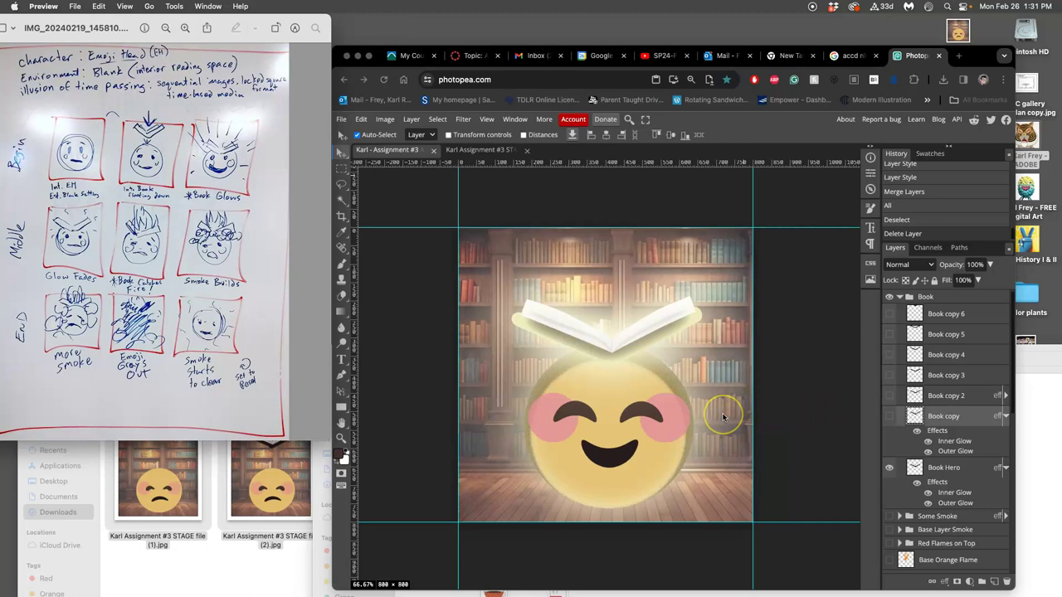
scroll(946, 463, "down", 5)
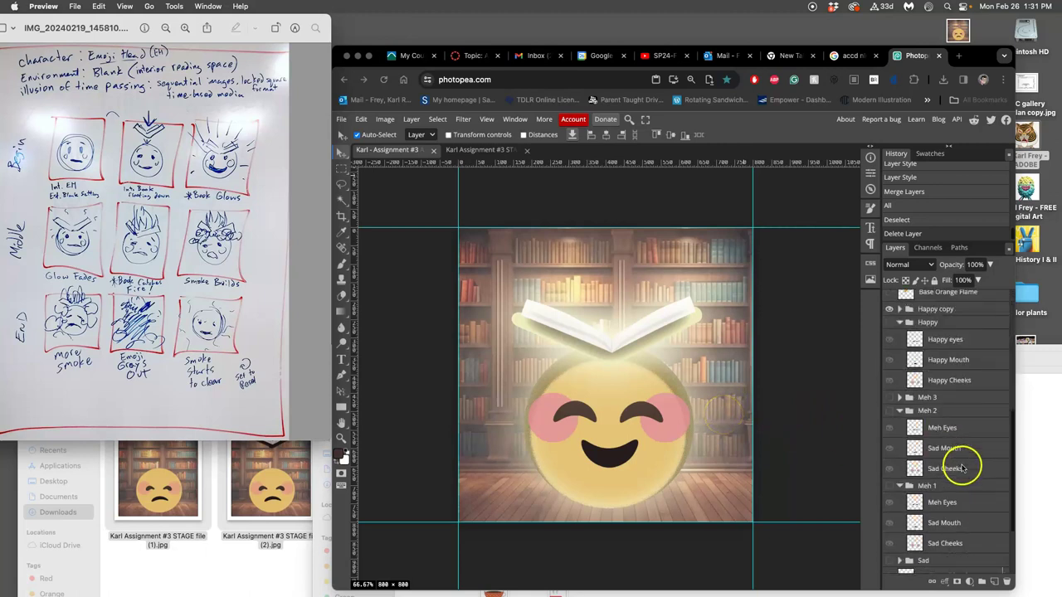
scroll(937, 458, "up", 3)
scroll(937, 456, "up", 6)
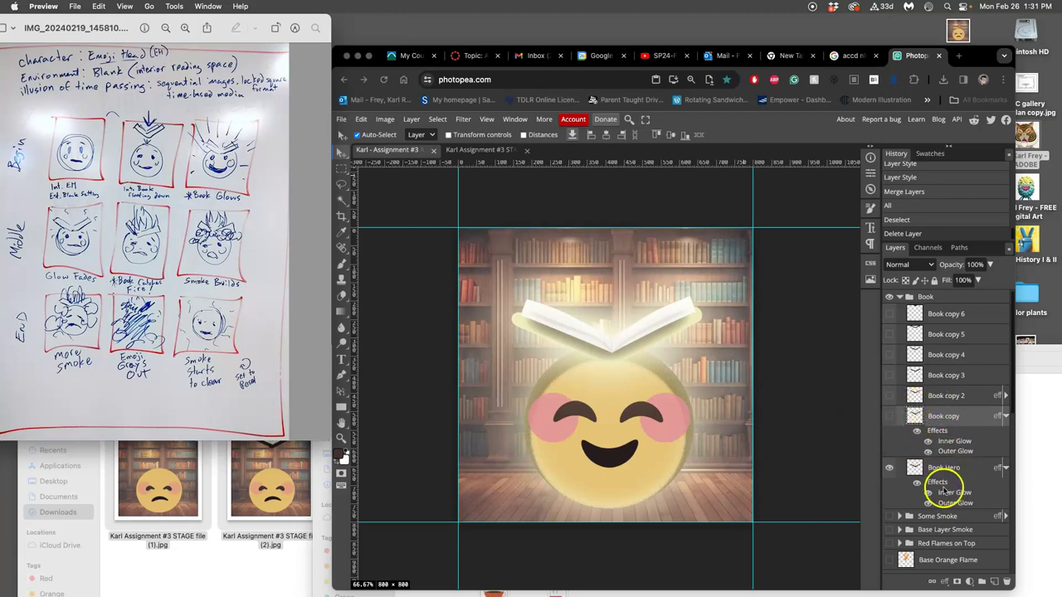
left_click(943, 491)
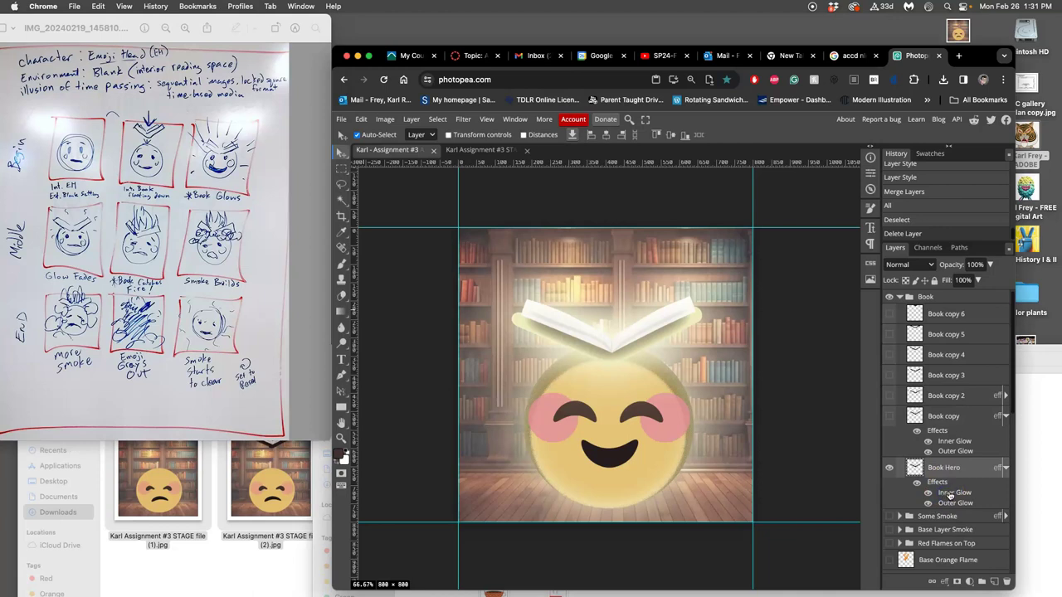
double_click(948, 492)
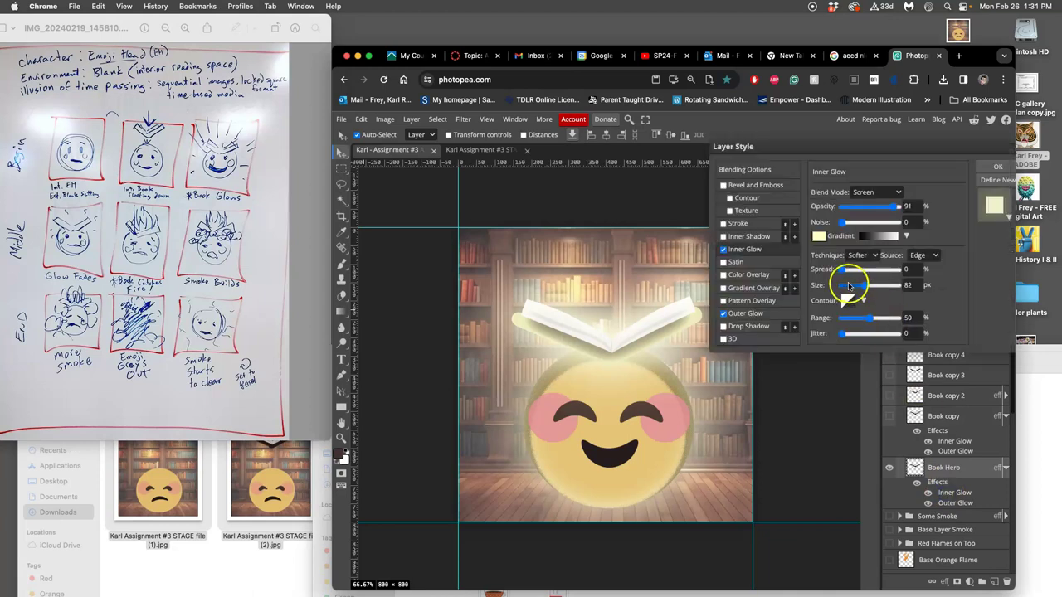
left_click_drag(896, 210, 870, 211)
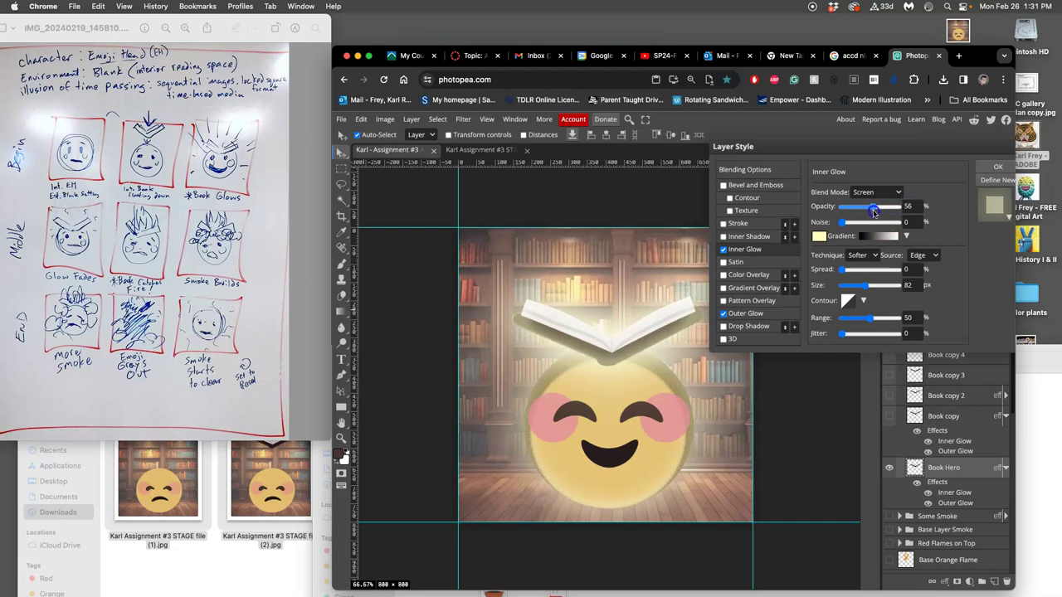
left_click(766, 316)
left_click_drag(891, 207, 865, 211)
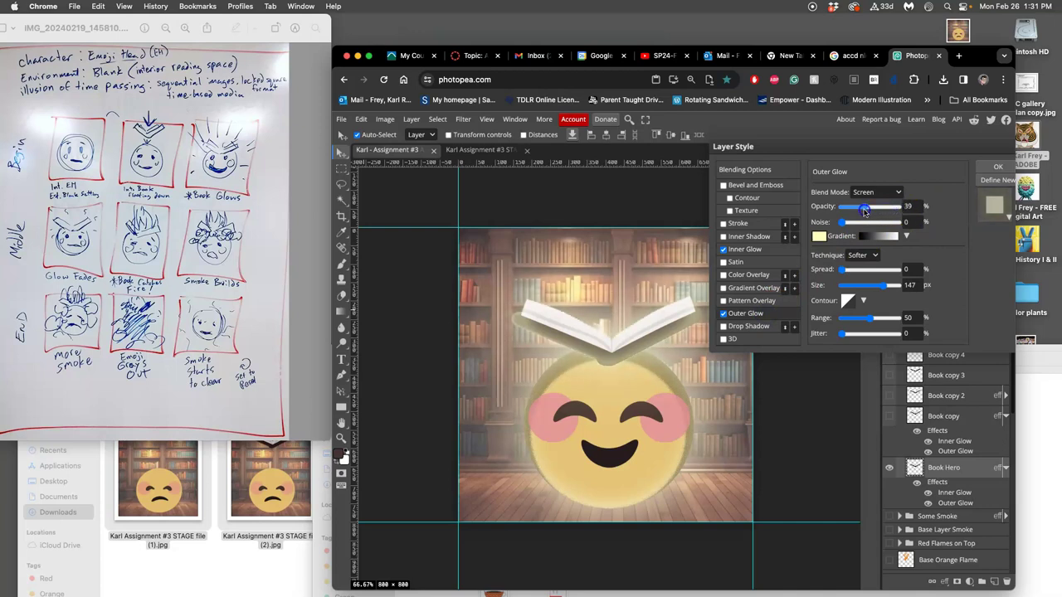
left_click(988, 171)
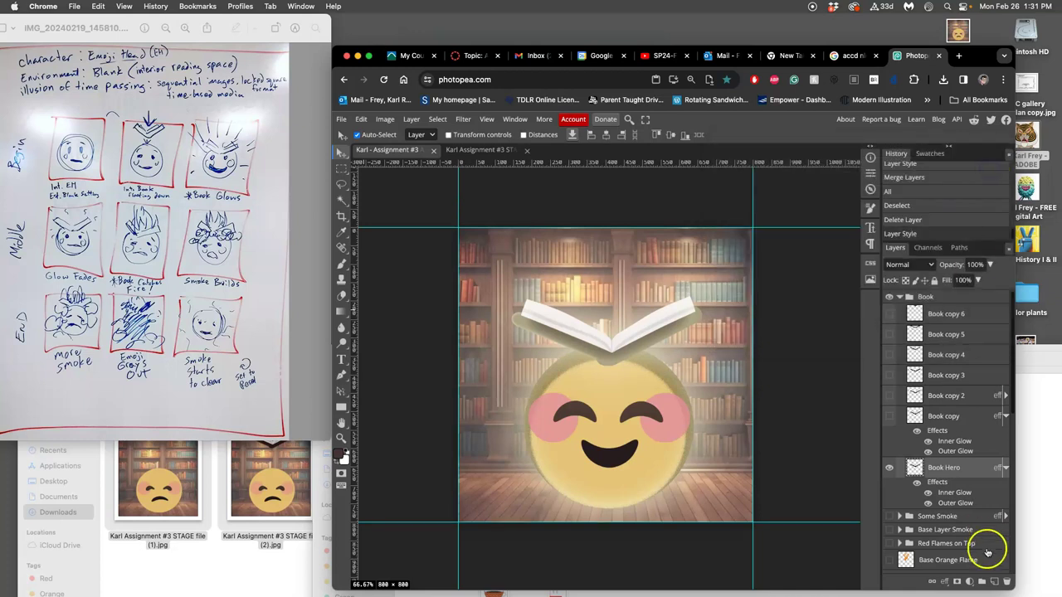
Lower the Inner Shadow opacity of Head Base slightly, set its Outer Glow opacity to 34%, and apply the layer style.
scroll(956, 527, "down", 5)
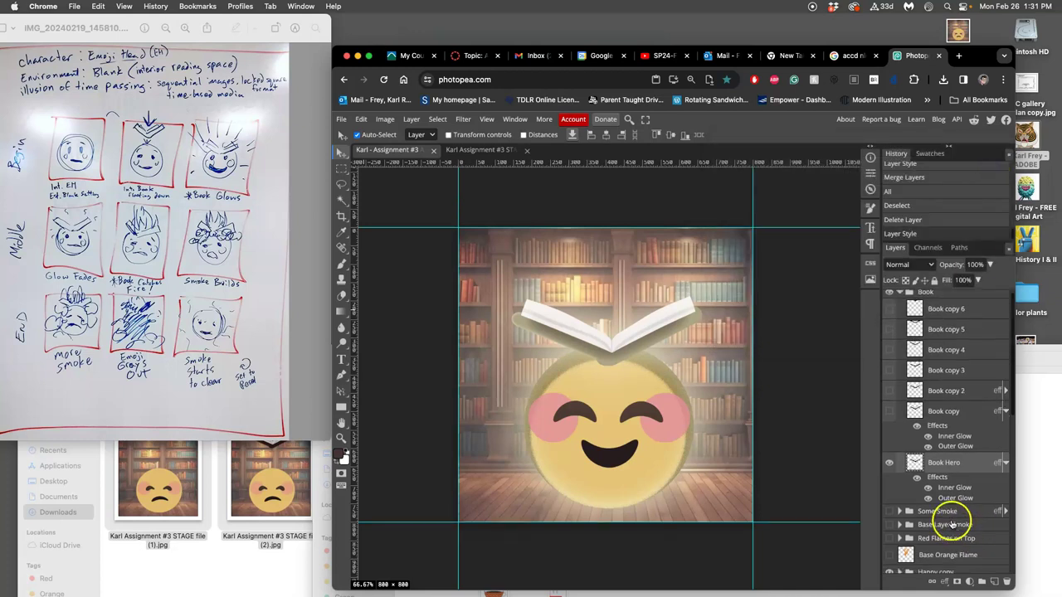
scroll(953, 523, "down", 3)
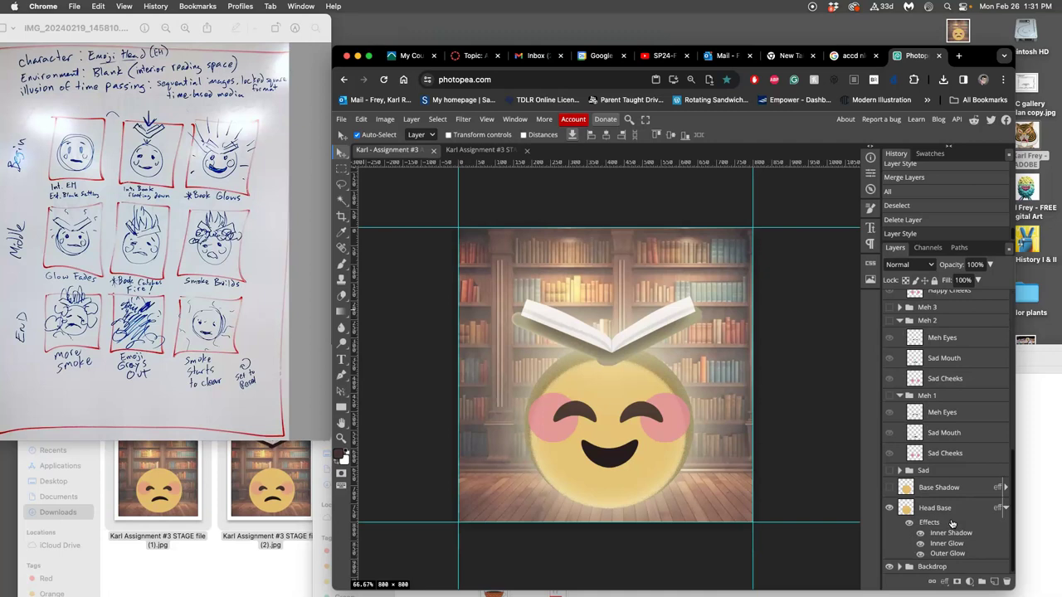
double_click(940, 535)
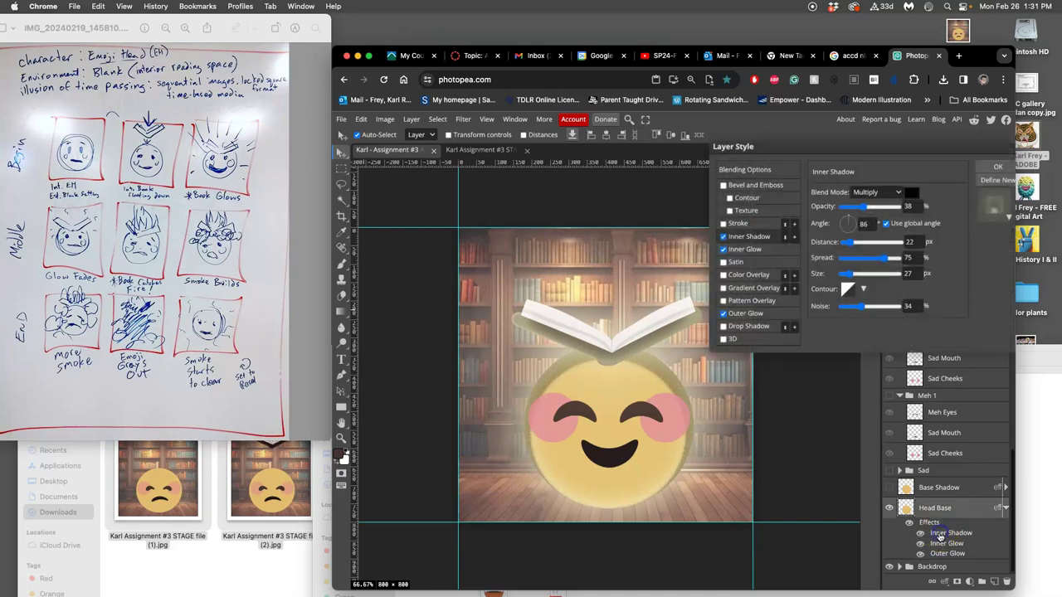
left_click_drag(865, 209, 858, 212)
left_click(746, 249)
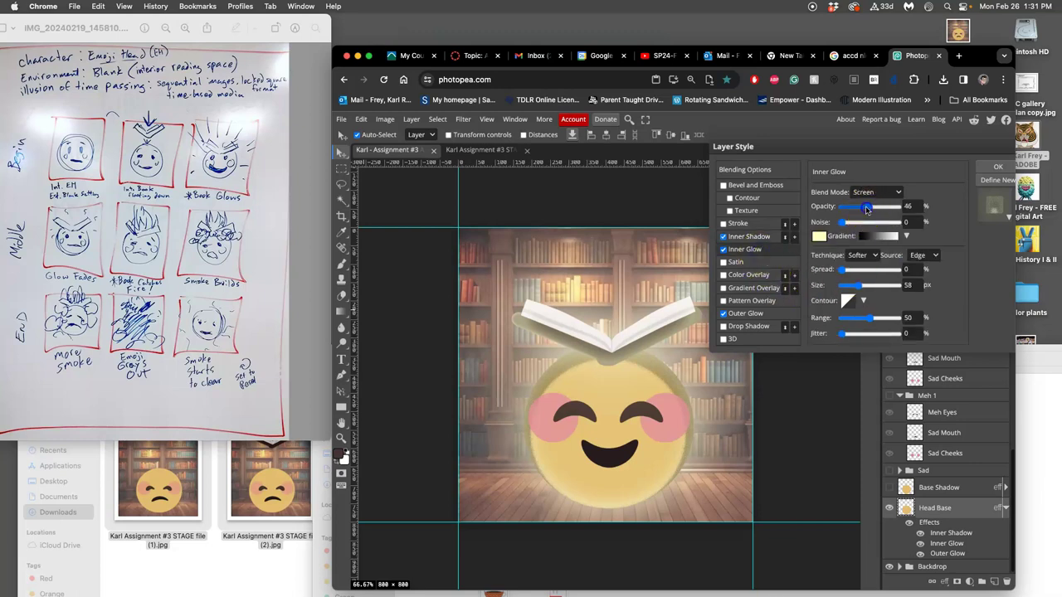
left_click(746, 314)
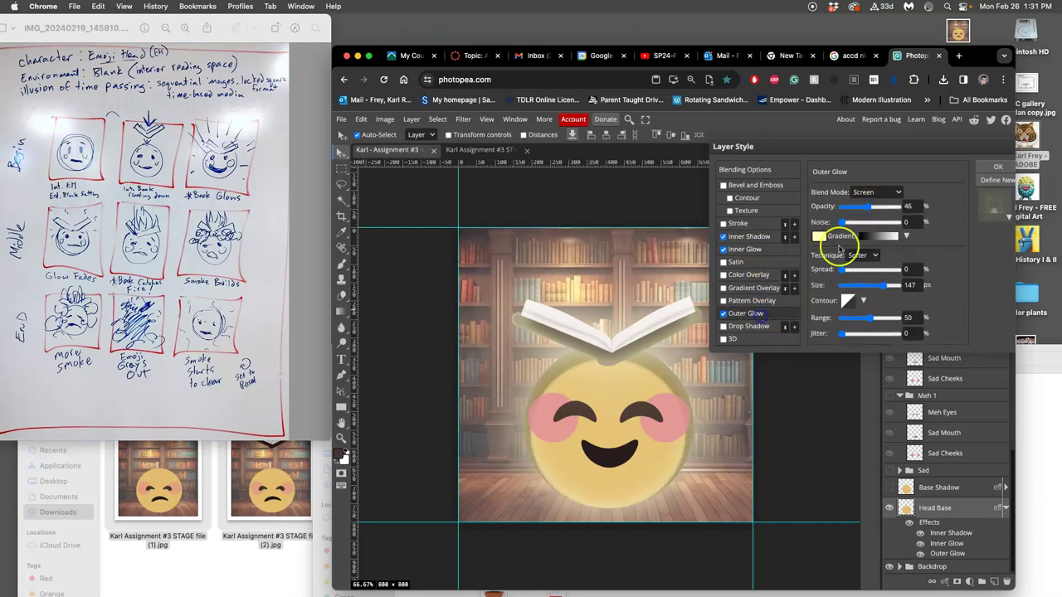
left_click_drag(868, 209, 861, 209)
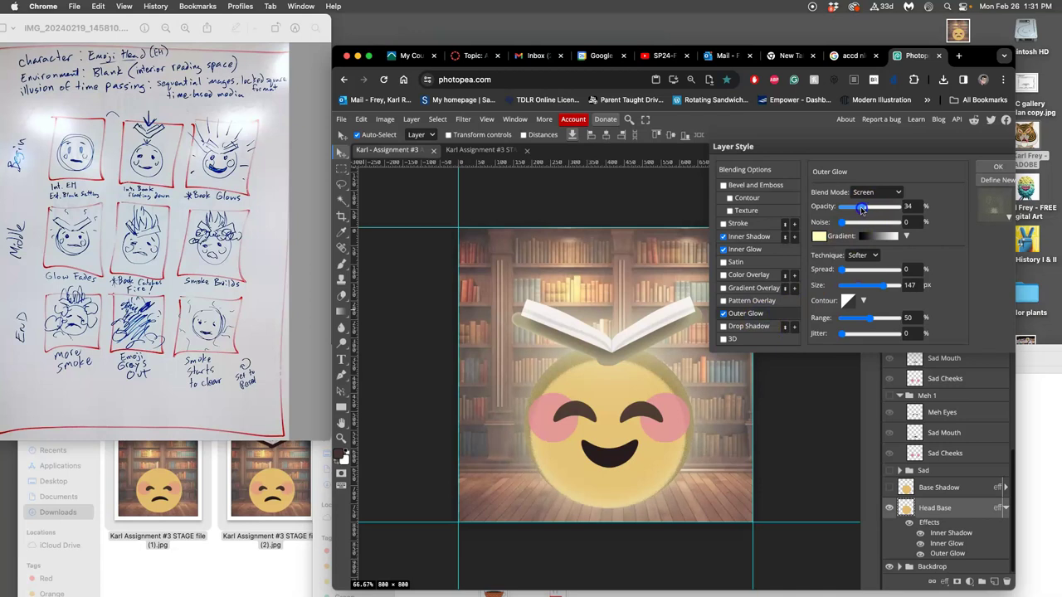
left_click(996, 166)
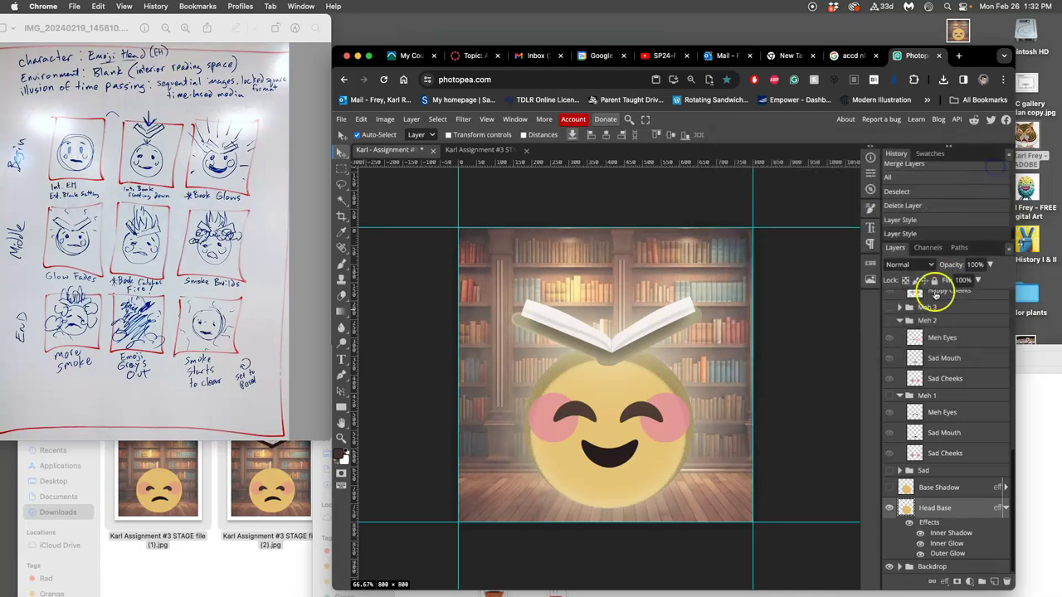
Merge all layers from Book Hero down to the Backdrop group into one new layer, keeping the originals.
left_click(498, 151)
left_click(411, 150)
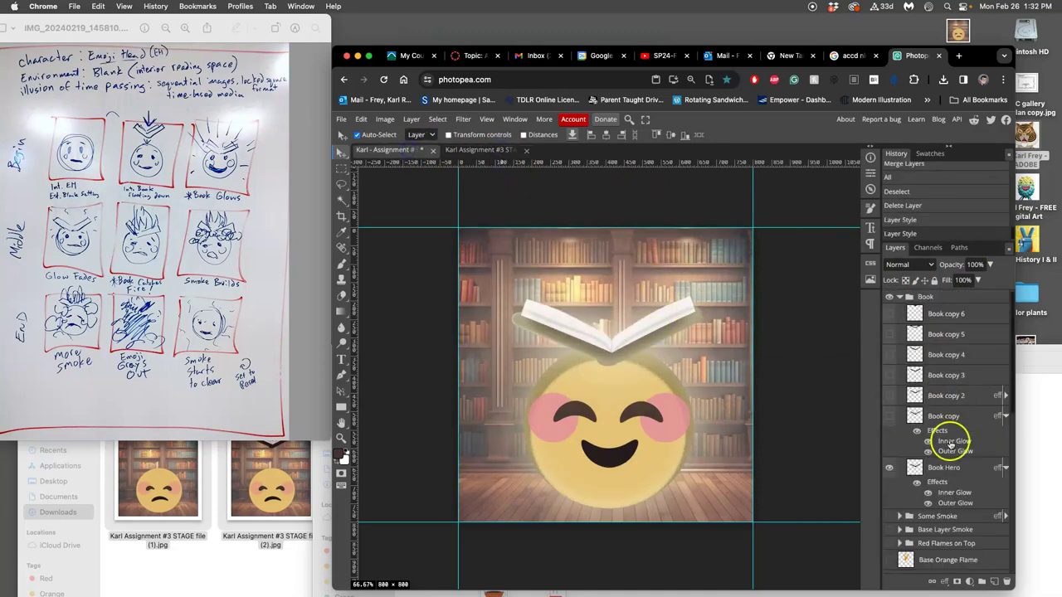
left_click(944, 468)
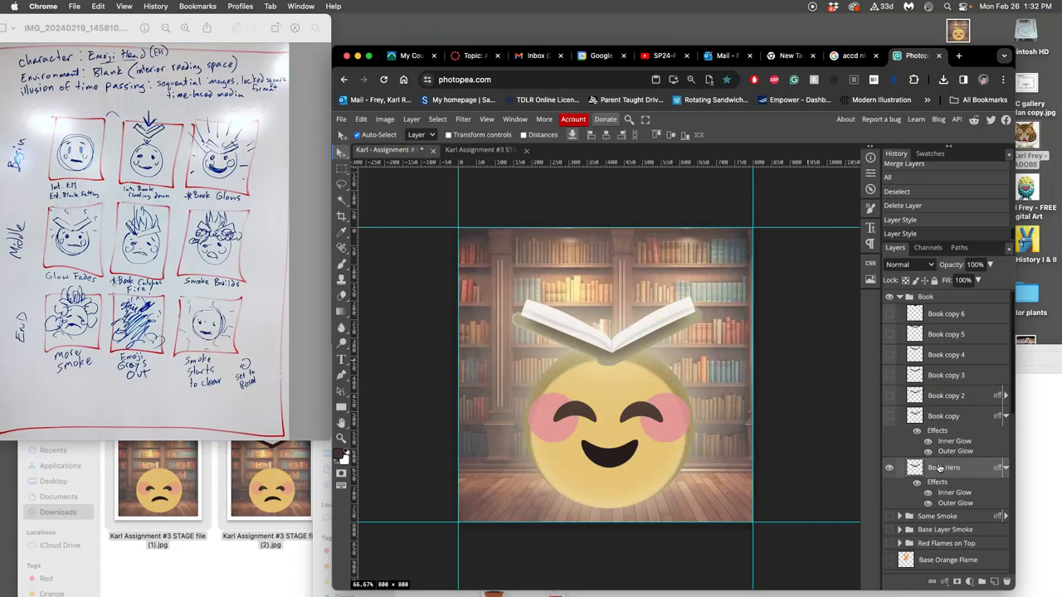
scroll(929, 481, "down", 10)
left_click(935, 567)
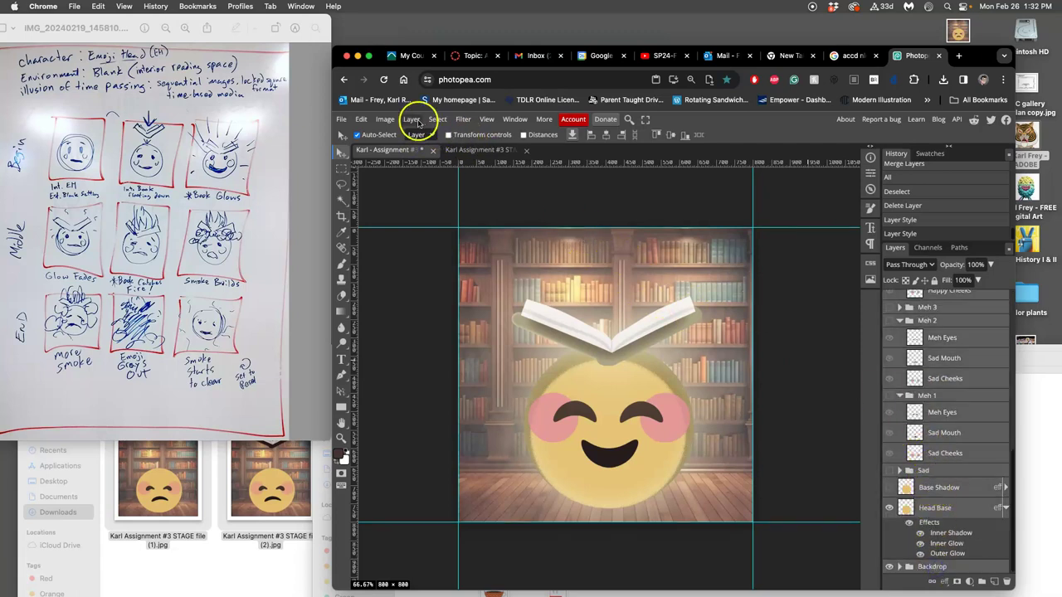
left_click(412, 119)
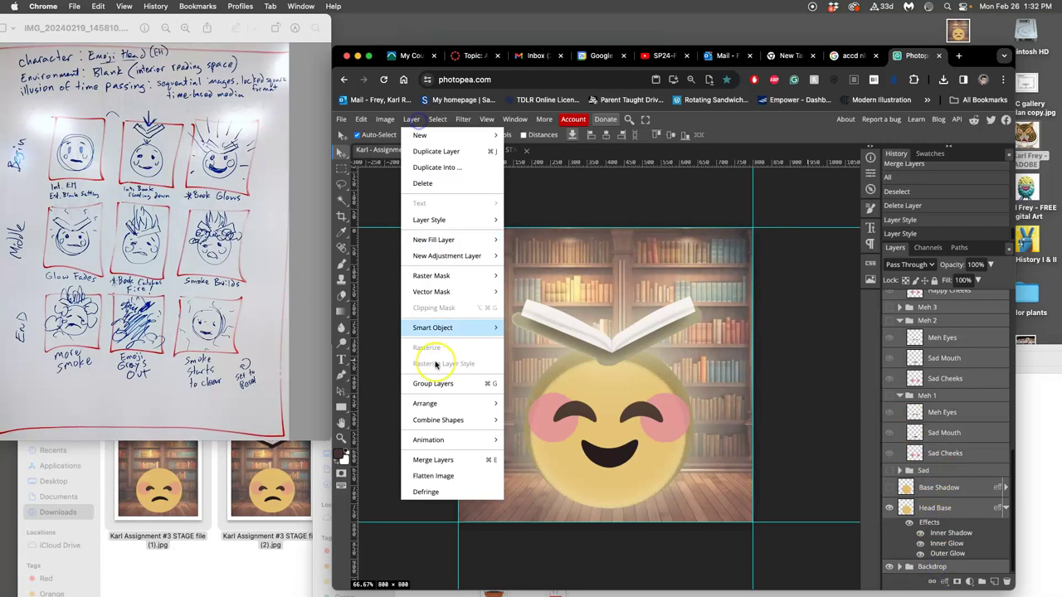
left_click(453, 459)
scroll(960, 403, "up", 5)
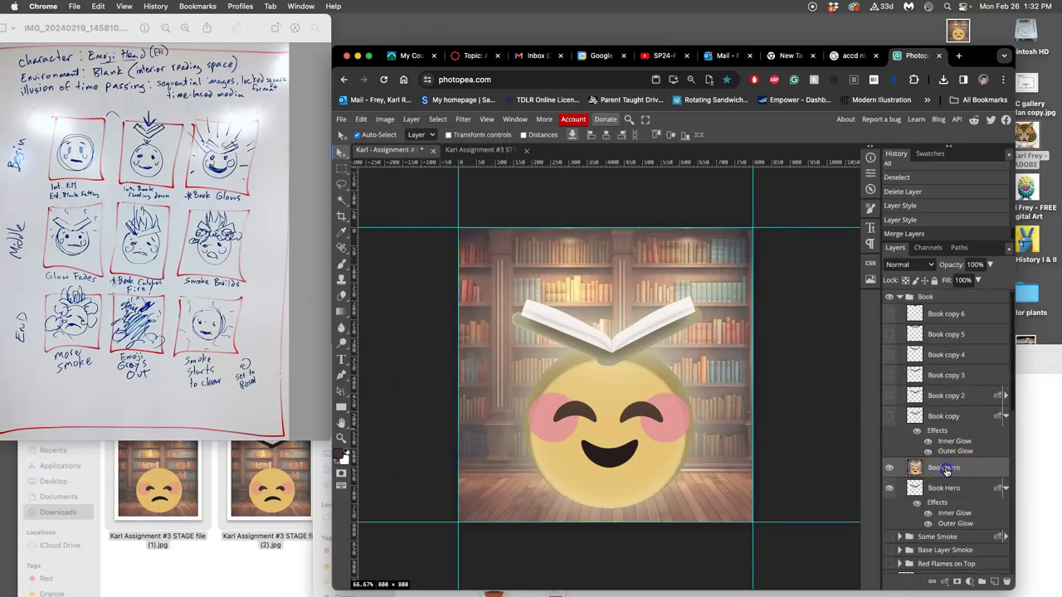
Copy the faded-glow frame's whole canvas into the STAGE document above Layer 10, compare it with that frame, and return to the Assets document.
key("super+a")
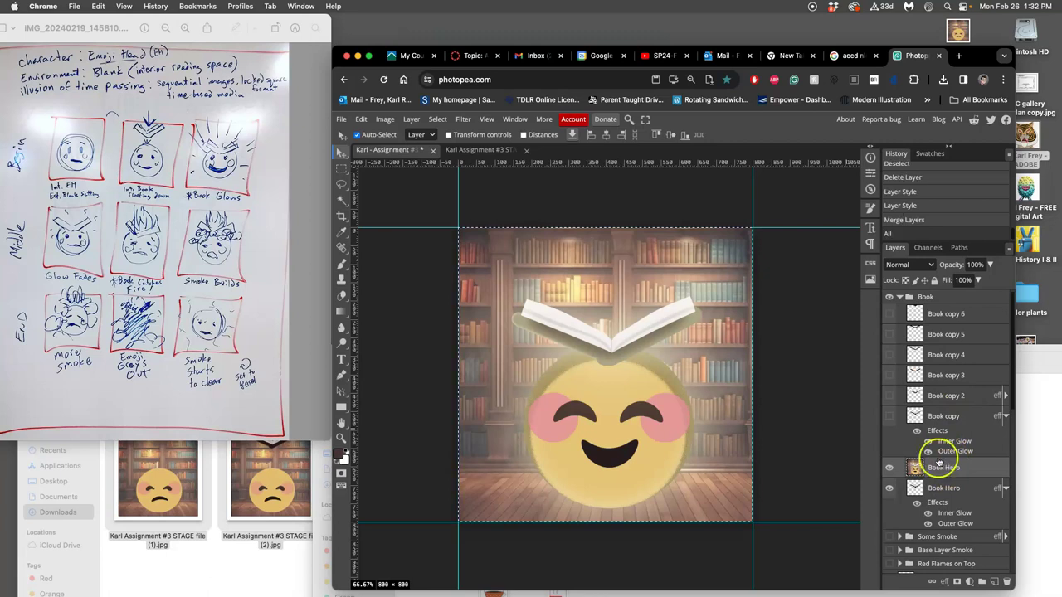
left_click(503, 151)
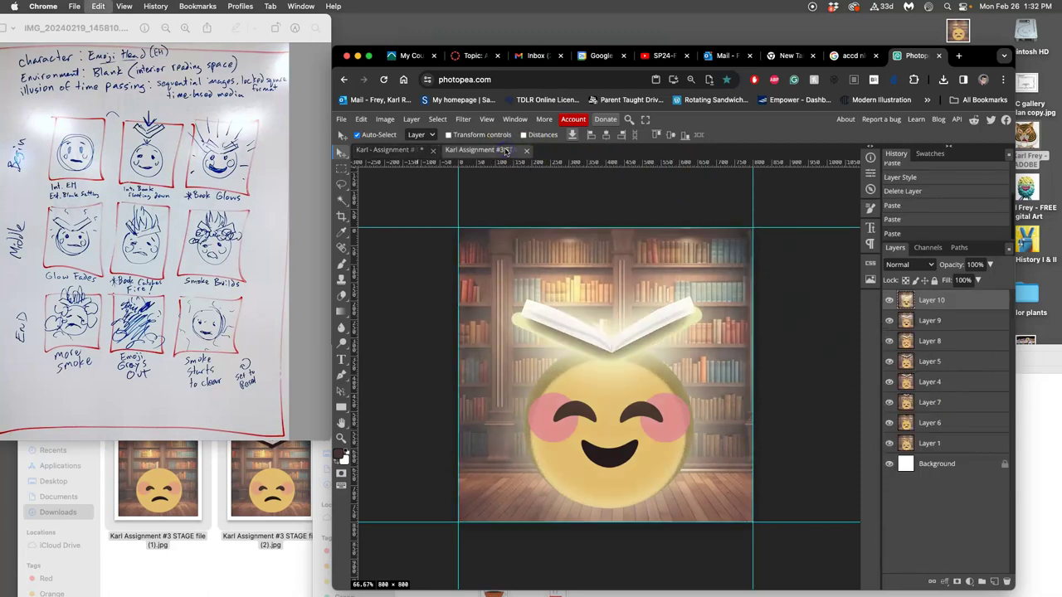
key("super+v")
left_click(888, 300)
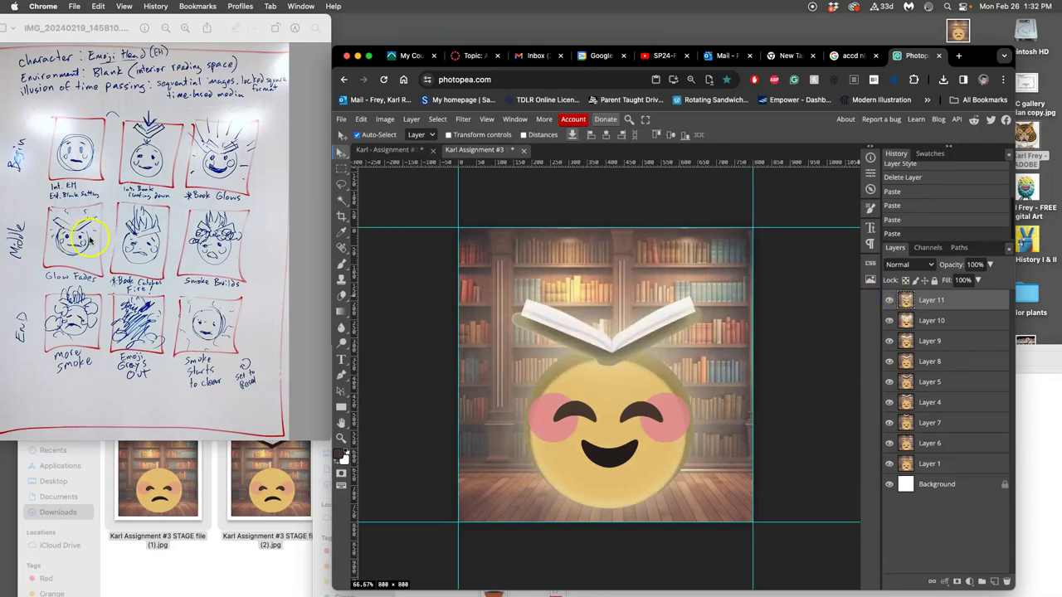
left_click(388, 150)
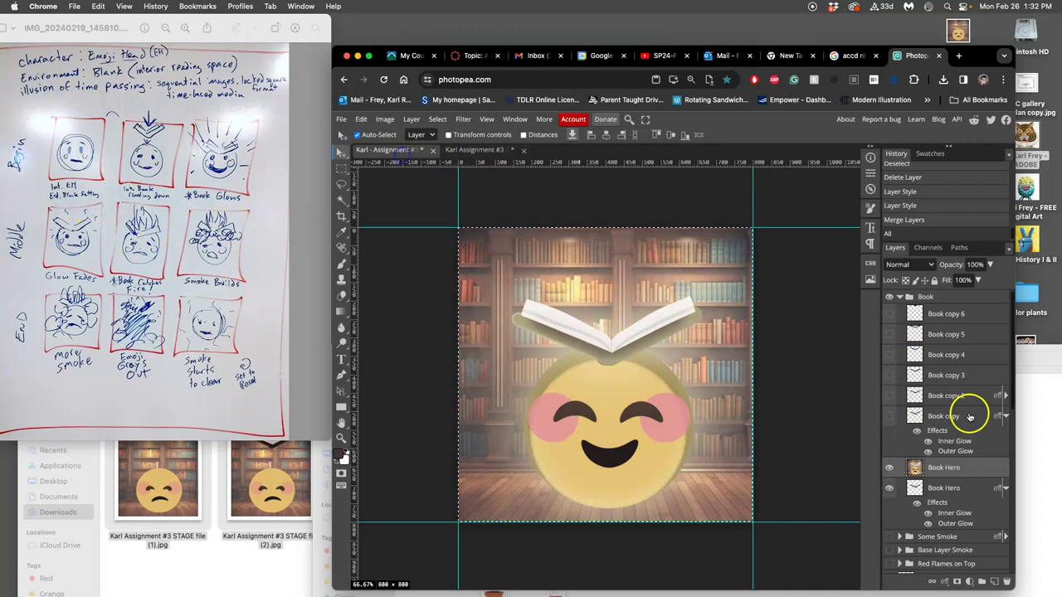
Clear the selection and delete the merged Book Hero frame layer from the Assets document.
left_click(948, 470)
key("super+d")
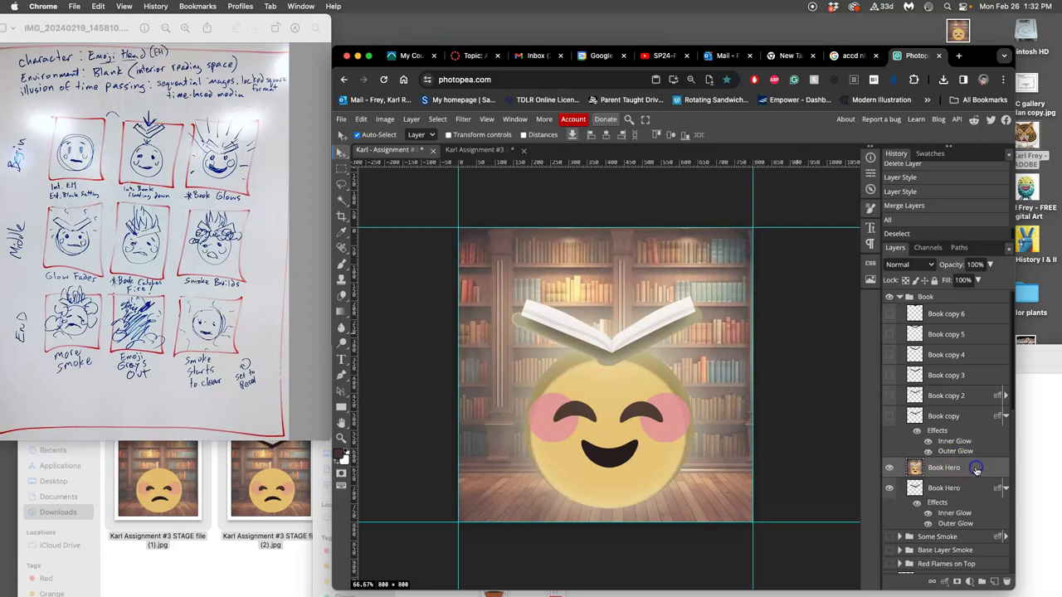
left_click_drag(982, 473, 1006, 580)
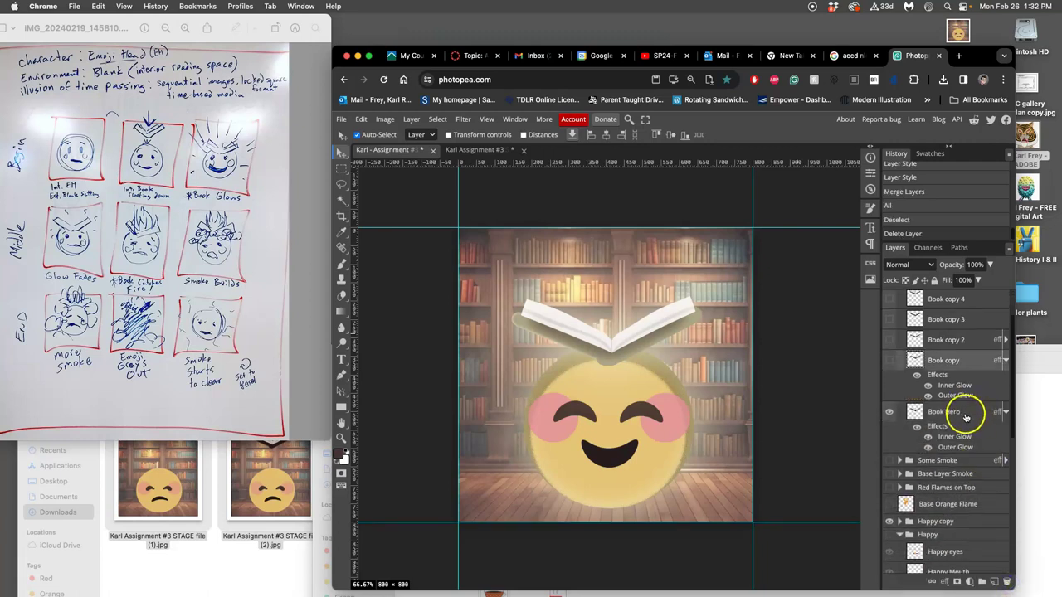
Fade the book's glow by setting Book Hero's Inner Glow opacity to 22% and its Outer Glow opacity to 15%.
double_click(953, 437)
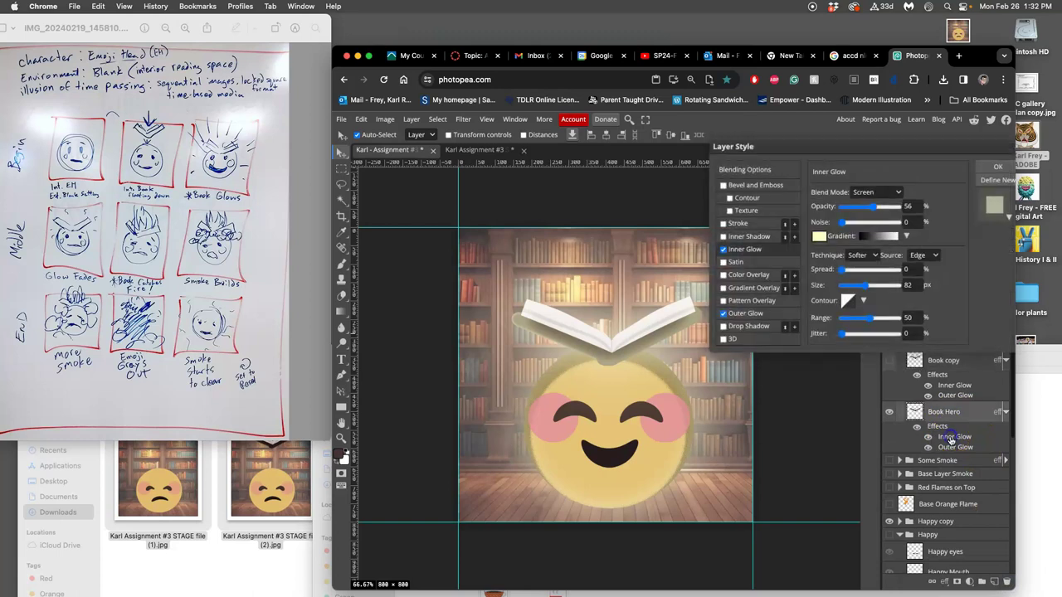
left_click_drag(874, 207, 855, 210)
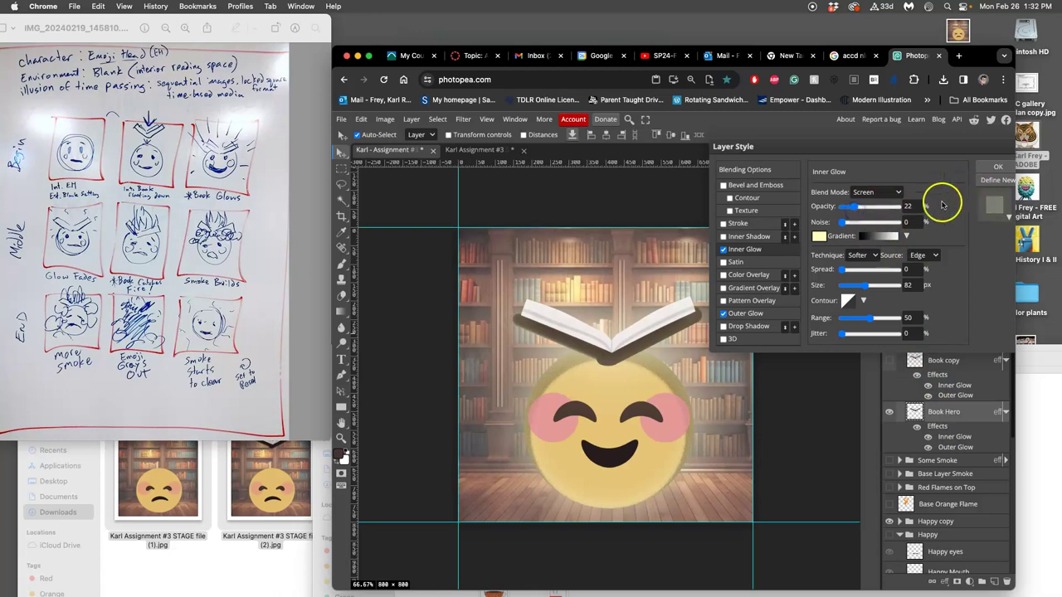
left_click(745, 312)
left_click_drag(857, 210, 853, 210)
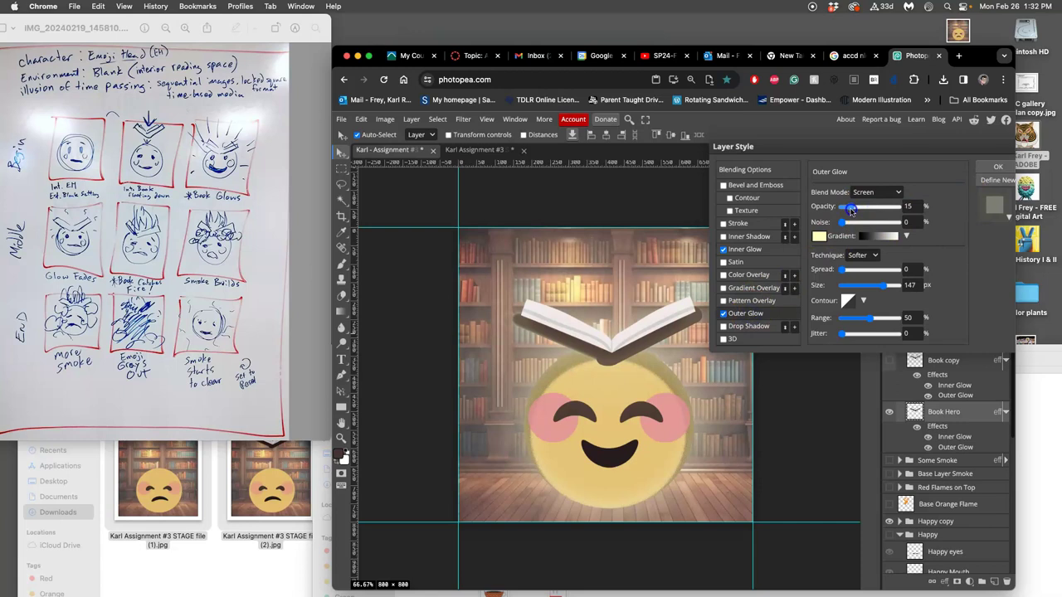
left_click(992, 168)
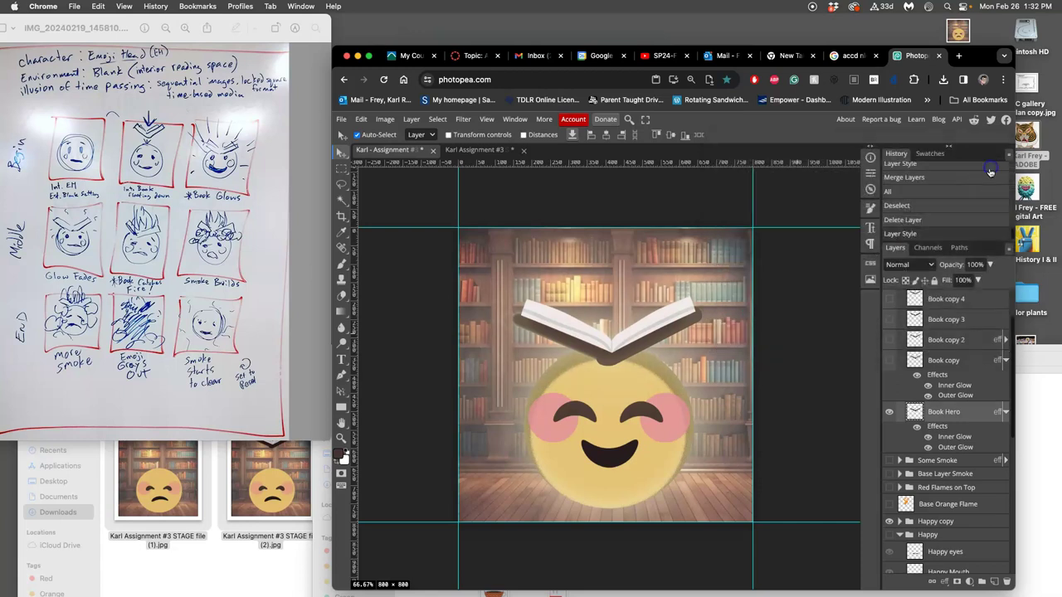
For Head Base, set the Inner Shadow opacity to 23%, Inner Glow to 16% and Outer Glow to 12%, and apply the layer style.
scroll(950, 466, "down", 5)
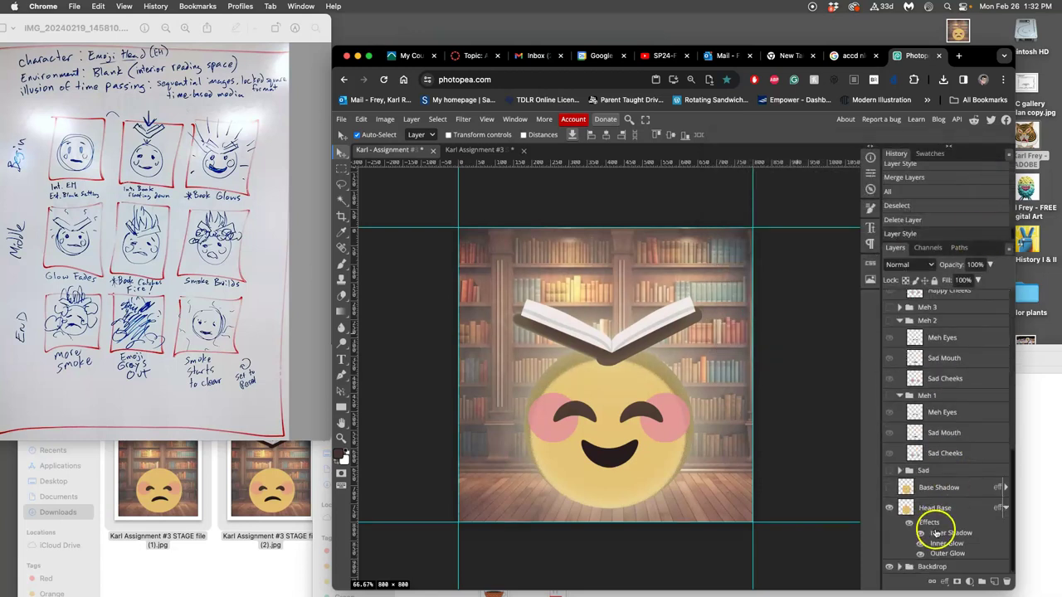
left_click(935, 534)
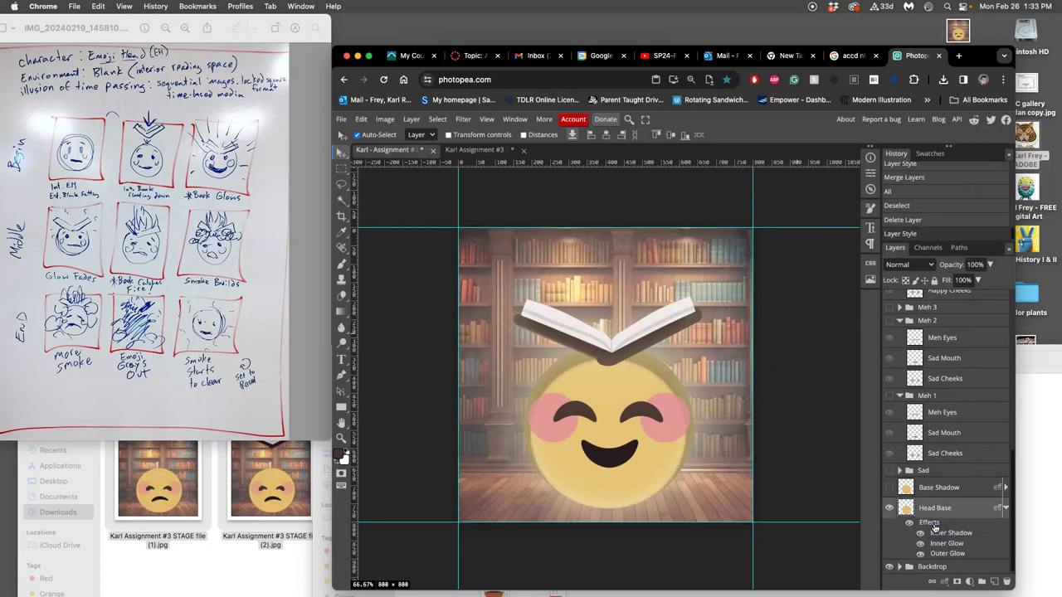
double_click(931, 525)
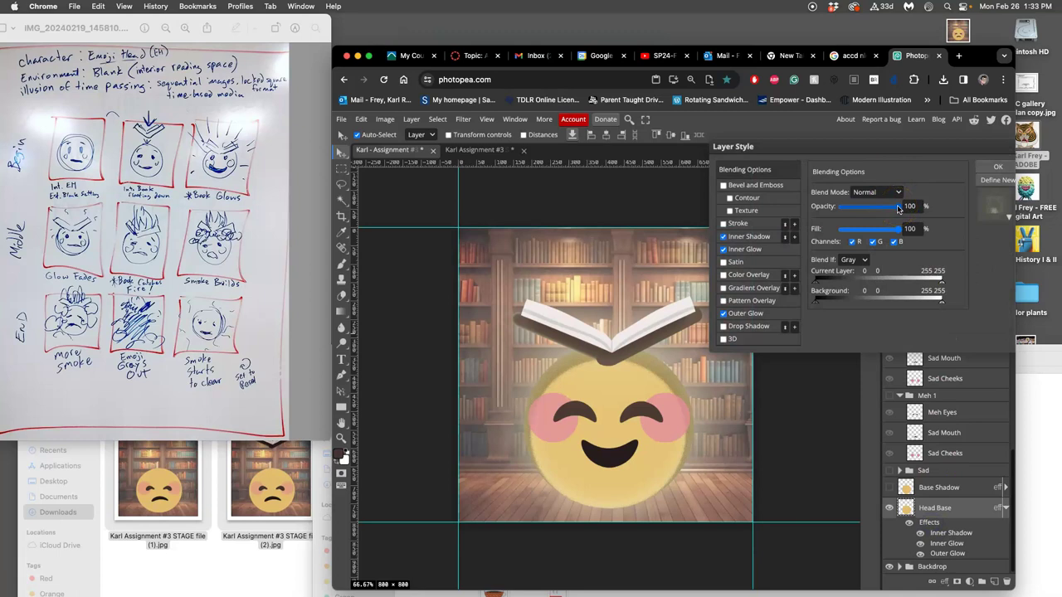
left_click(749, 236)
left_click_drag(882, 208, 855, 209)
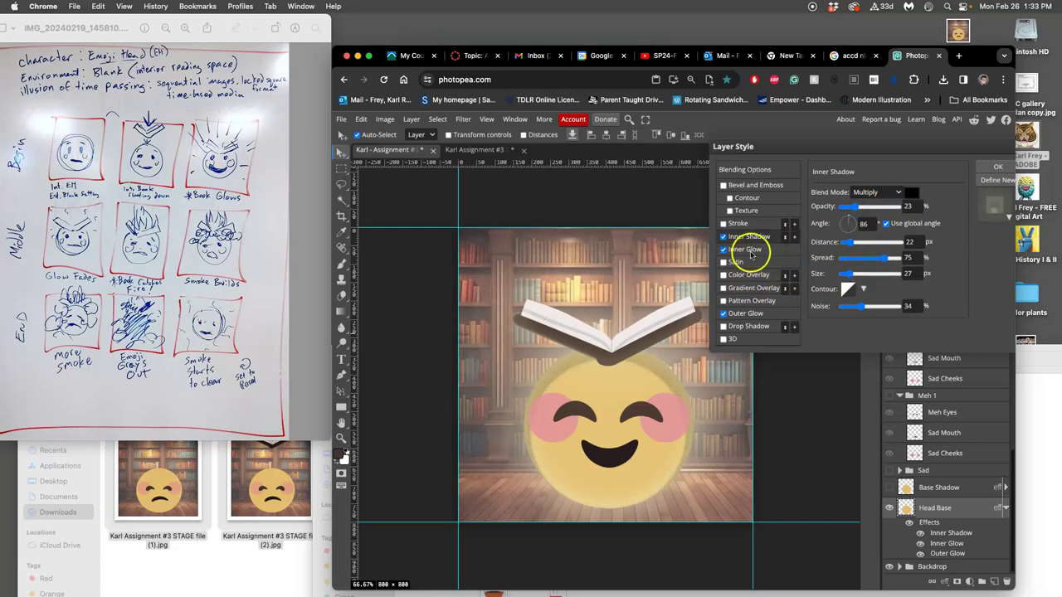
left_click(746, 249)
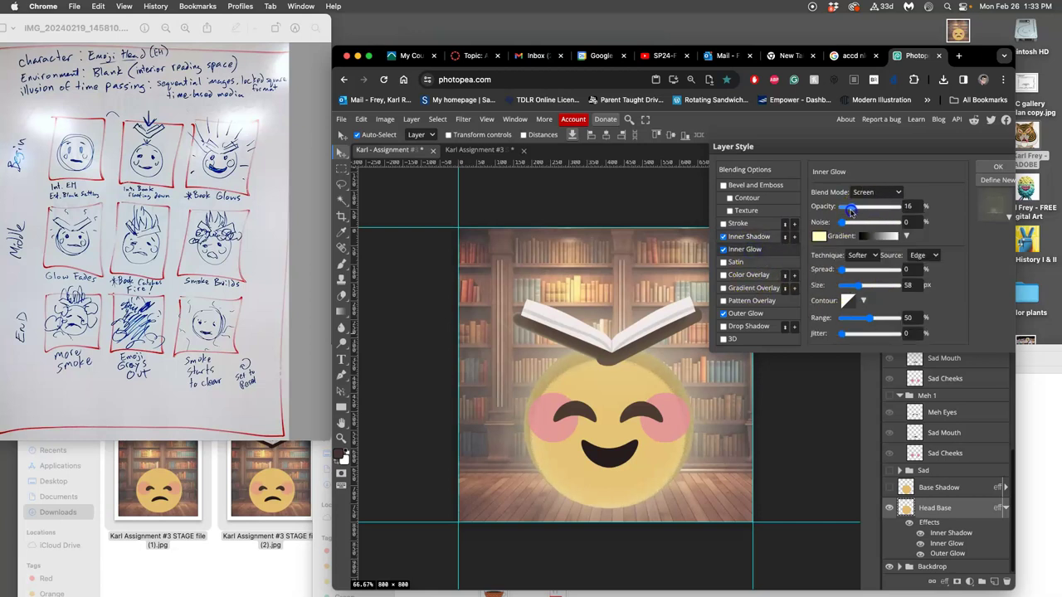
left_click(745, 314)
left_click_drag(850, 215, 851, 212)
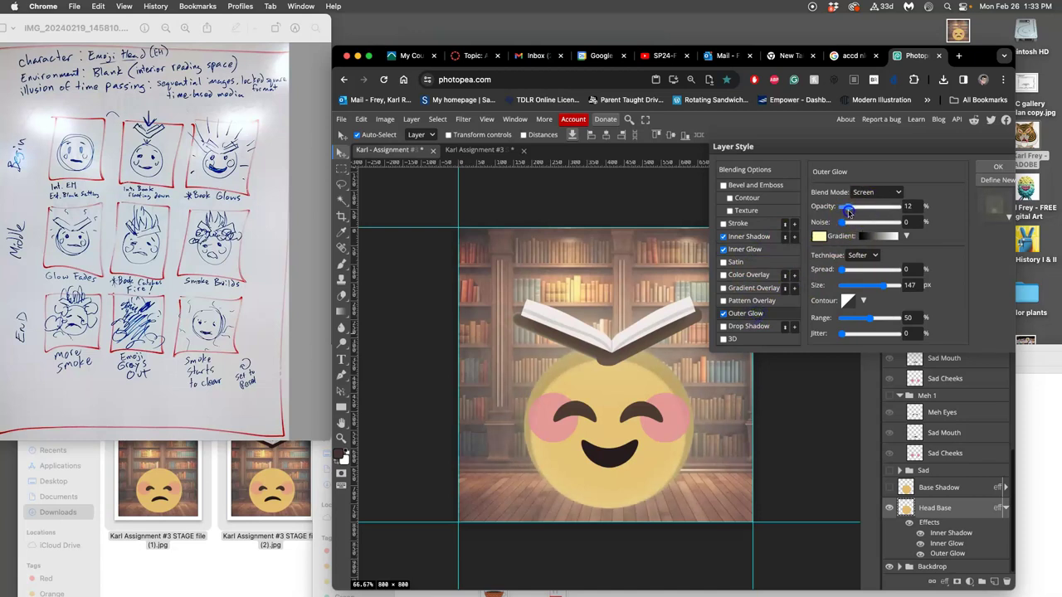
left_click(991, 167)
Switch the emoji's expression by hiding the Happy copy group and showing the Happy group.
scroll(929, 406, "up", 5)
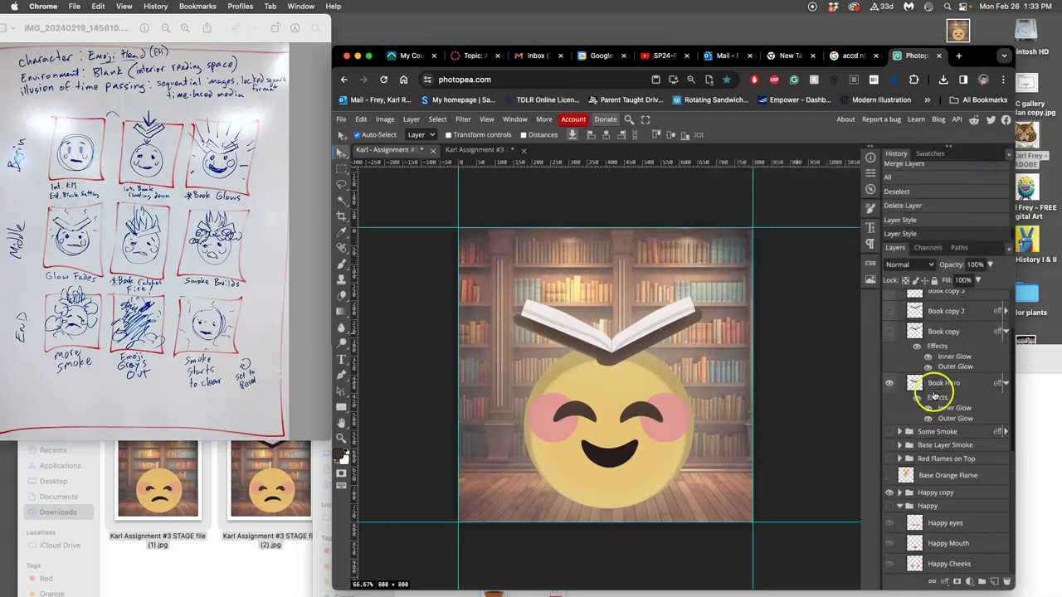
scroll(935, 395, "down", 3)
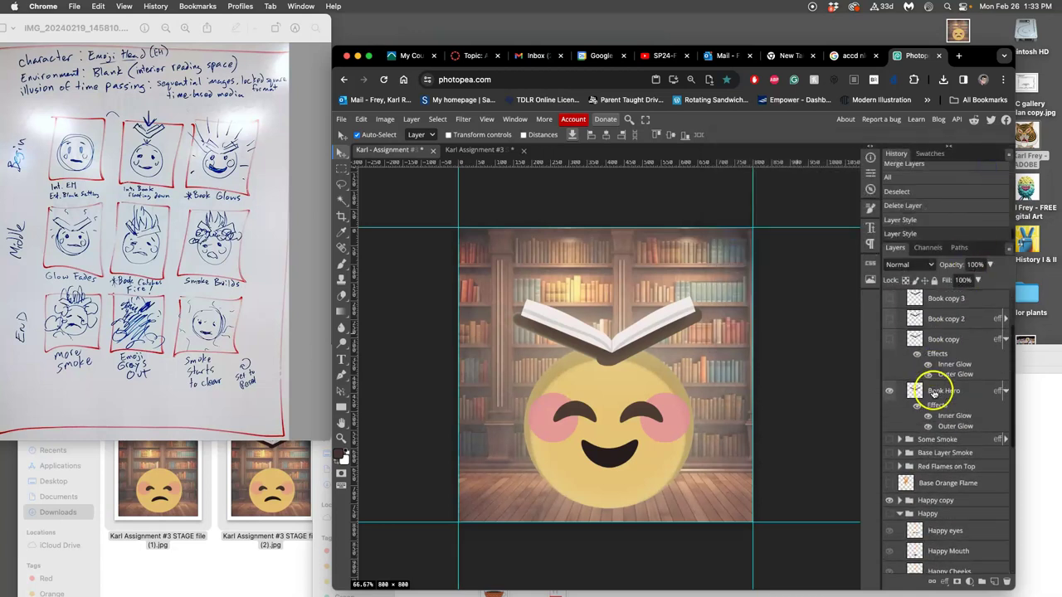
left_click(889, 466)
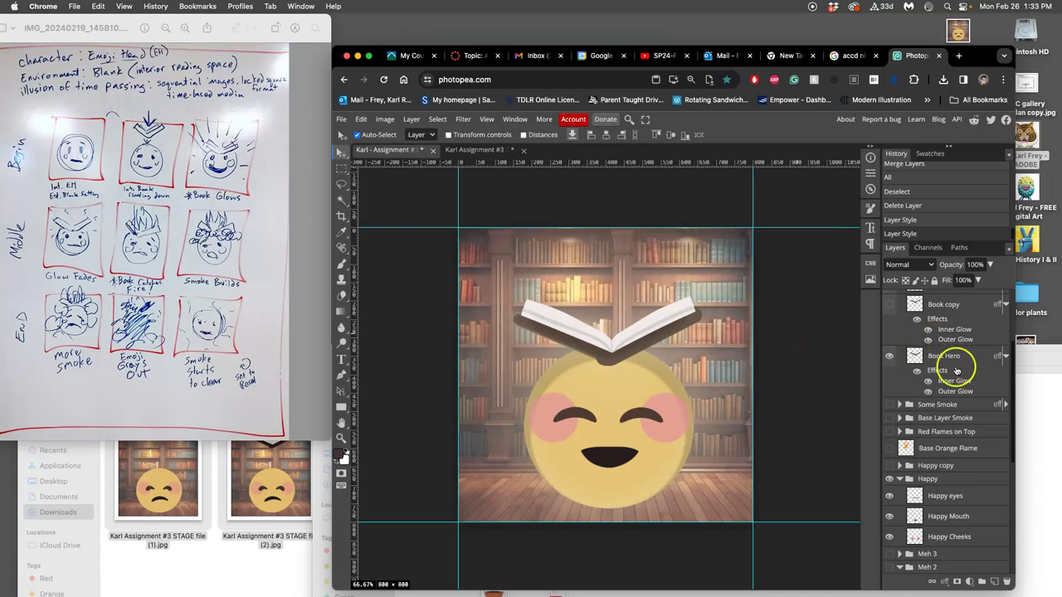
Merge everything from Book Hero down to the Backdrop group into one new layer, keeping the originals.
scroll(948, 367, "up", 3)
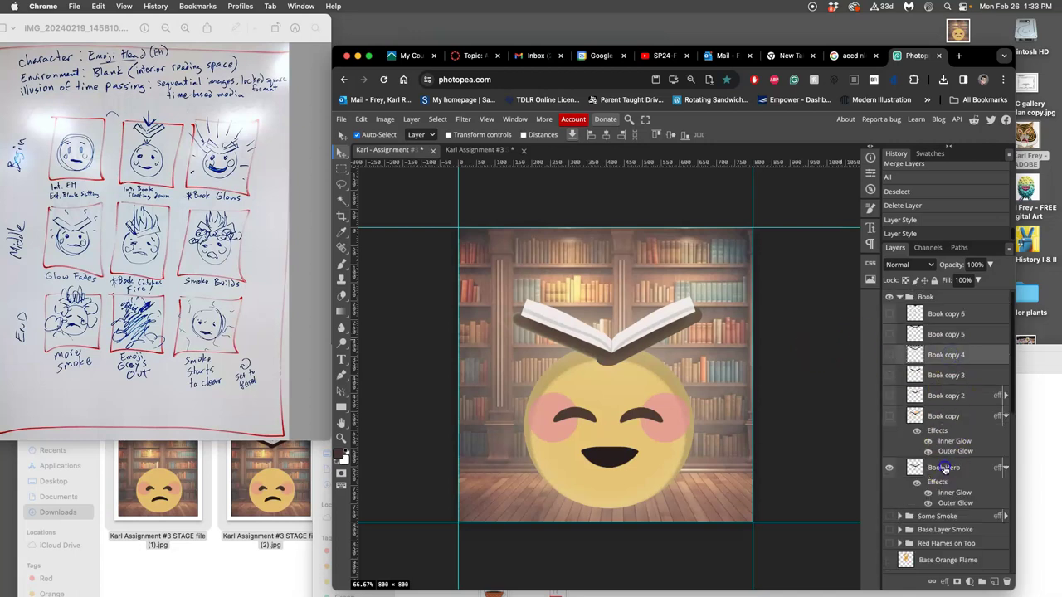
scroll(947, 457, "down", 1)
scroll(947, 457, "down", 5)
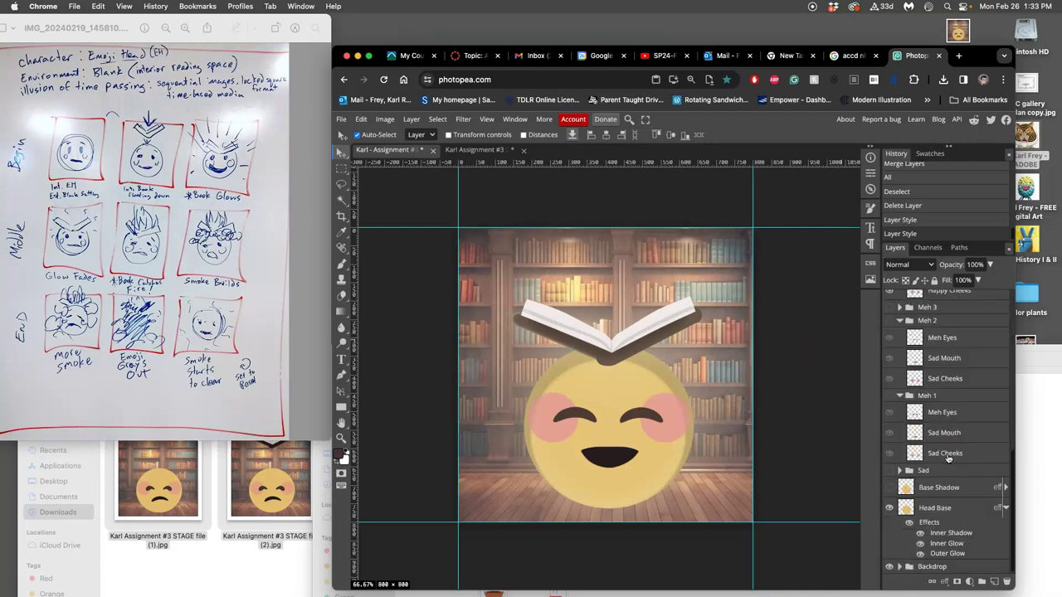
left_click(942, 565)
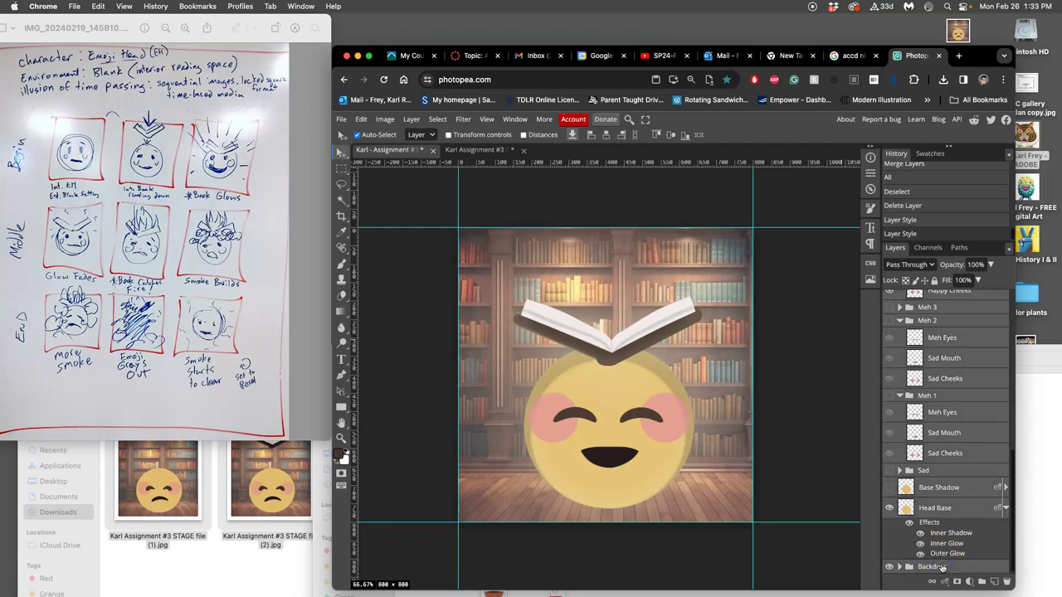
scroll(944, 487, "down", 2)
scroll(943, 487, "up", 2)
left_click(411, 119)
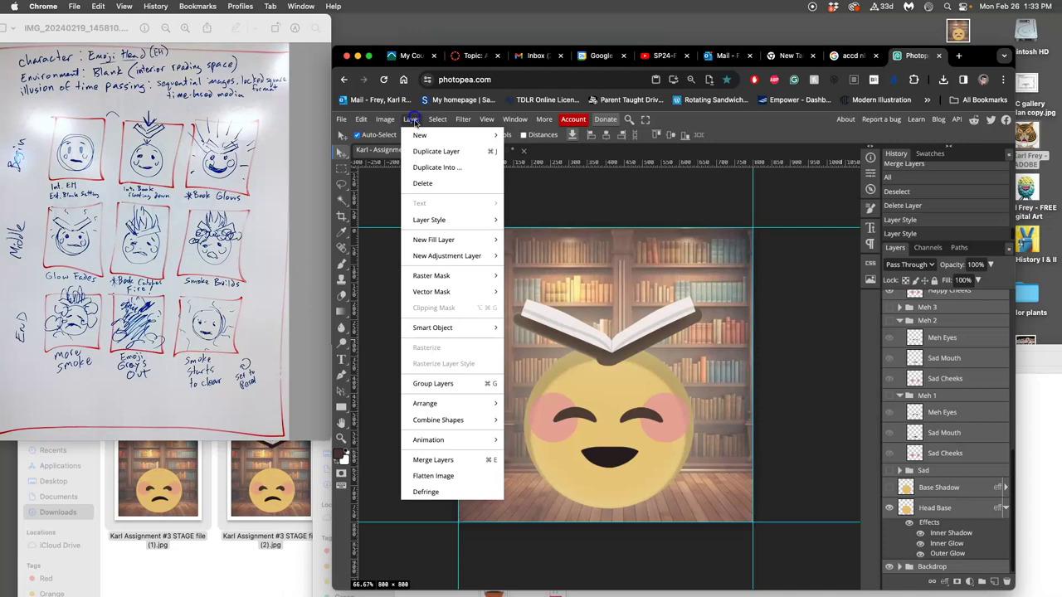
left_click(463, 459)
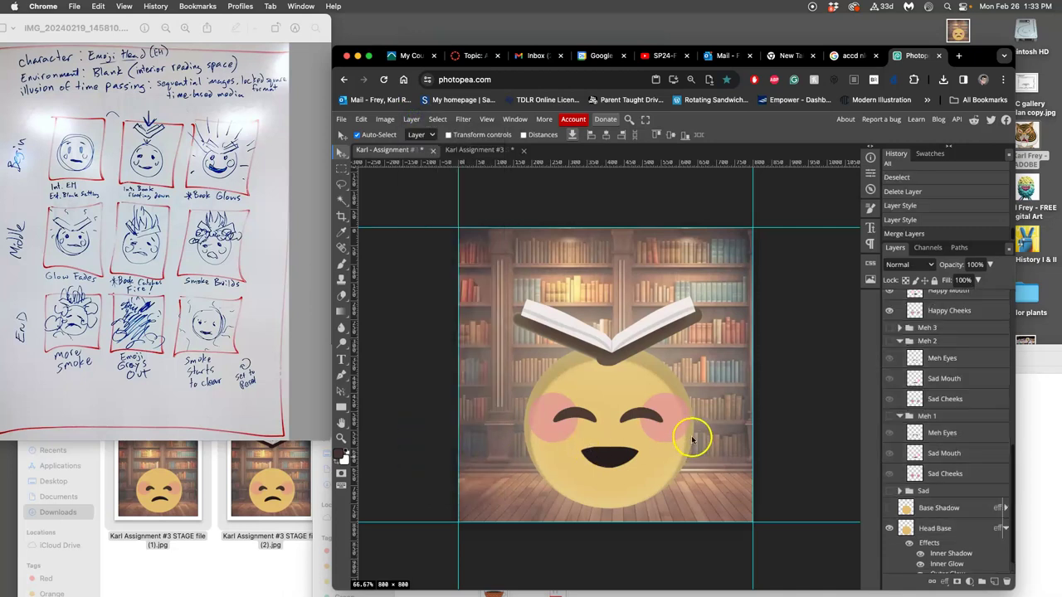
Copy the Happy-expression frame's whole canvas into the STAGE document above Layer 11 and compare it with that frame.
key("ctrl+a")
left_click(763, 427)
left_click(939, 443)
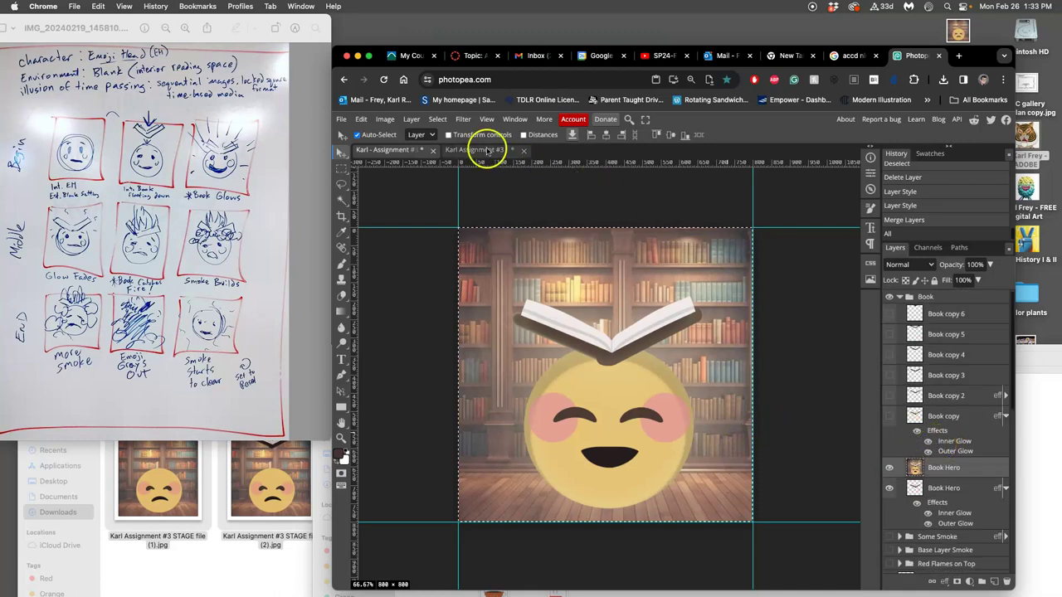
left_click(481, 150)
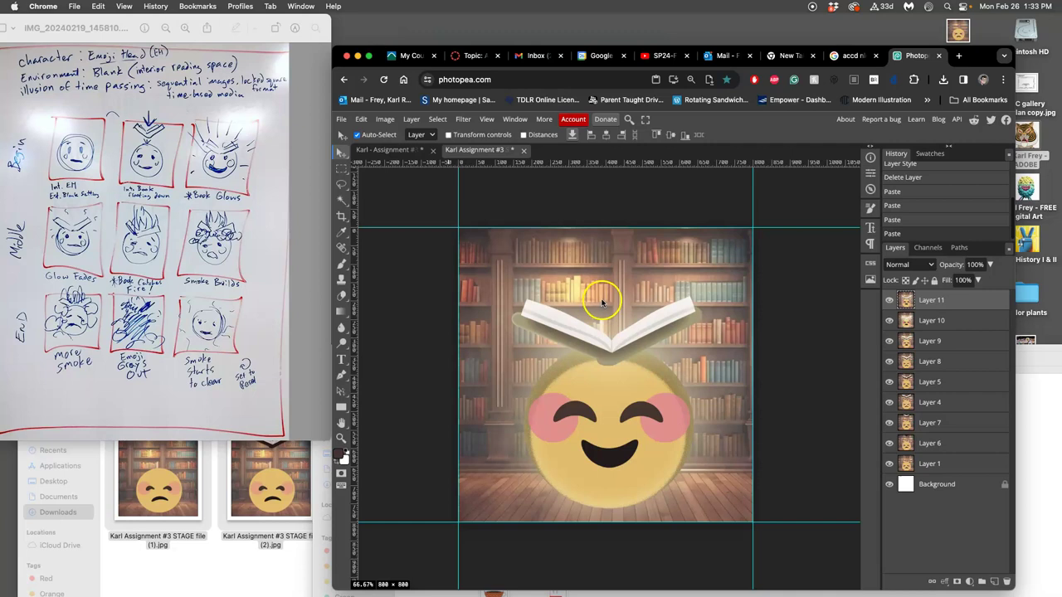
key("ctrl+v")
left_click(887, 301)
left_click(887, 301)
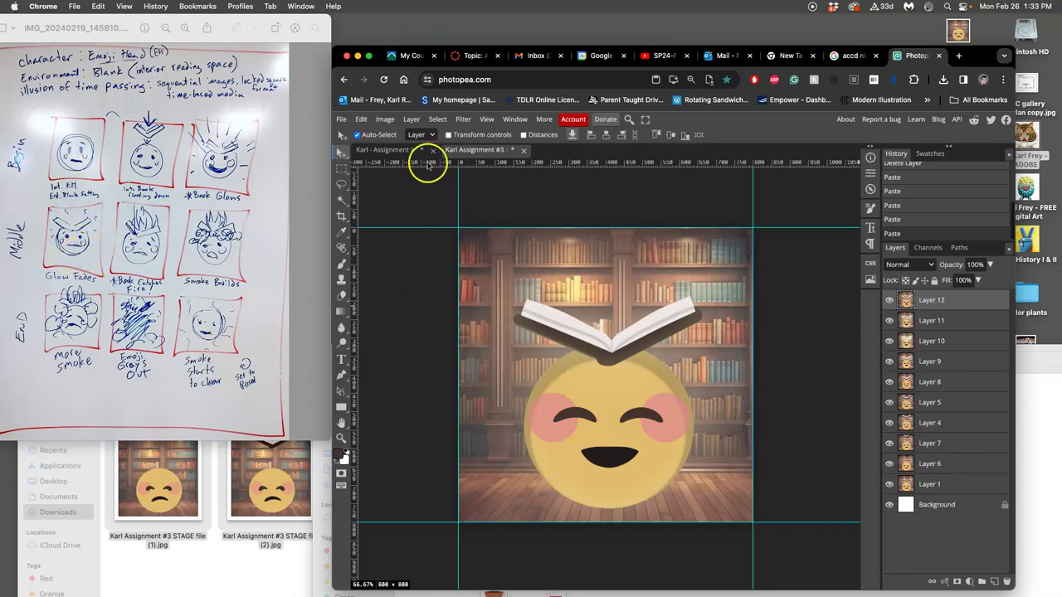
Compare the Assets and STAGE documents, and remove the selection and the merged Book Hero layer in Assets.
left_click(405, 151)
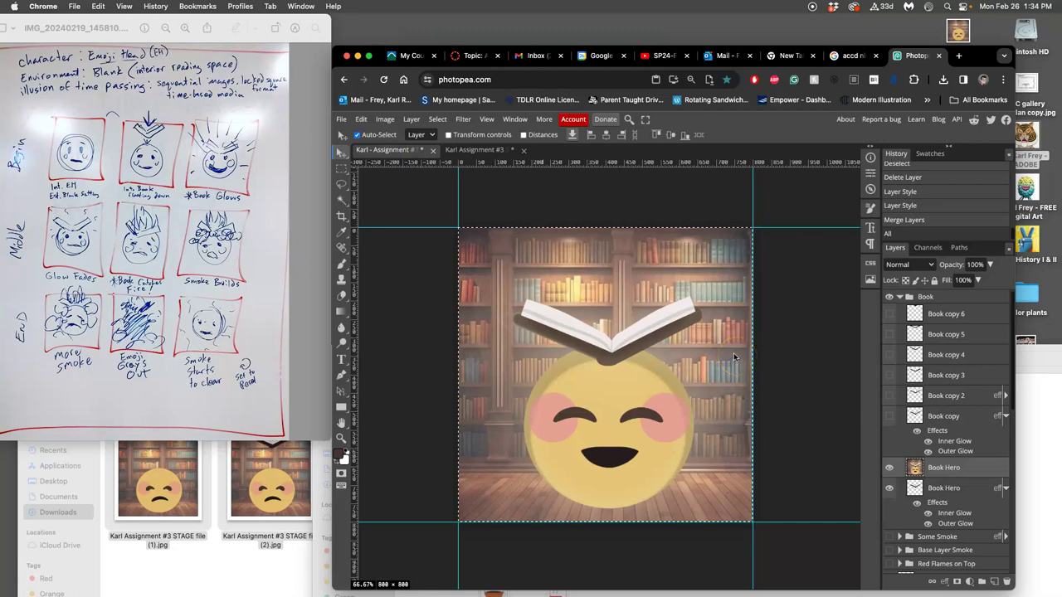
left_click(481, 153)
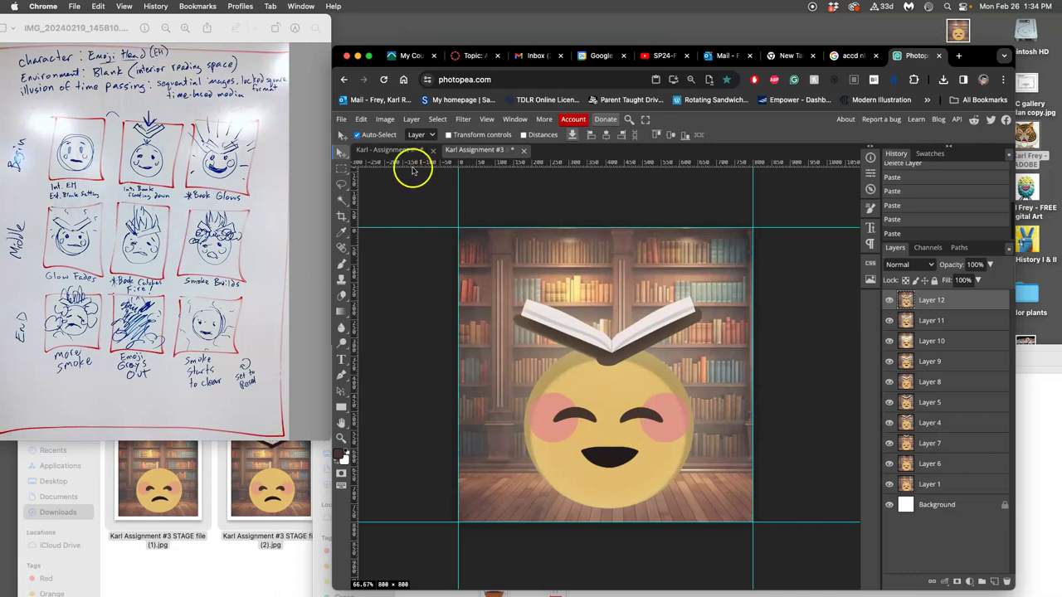
left_click(383, 150)
left_click(965, 470)
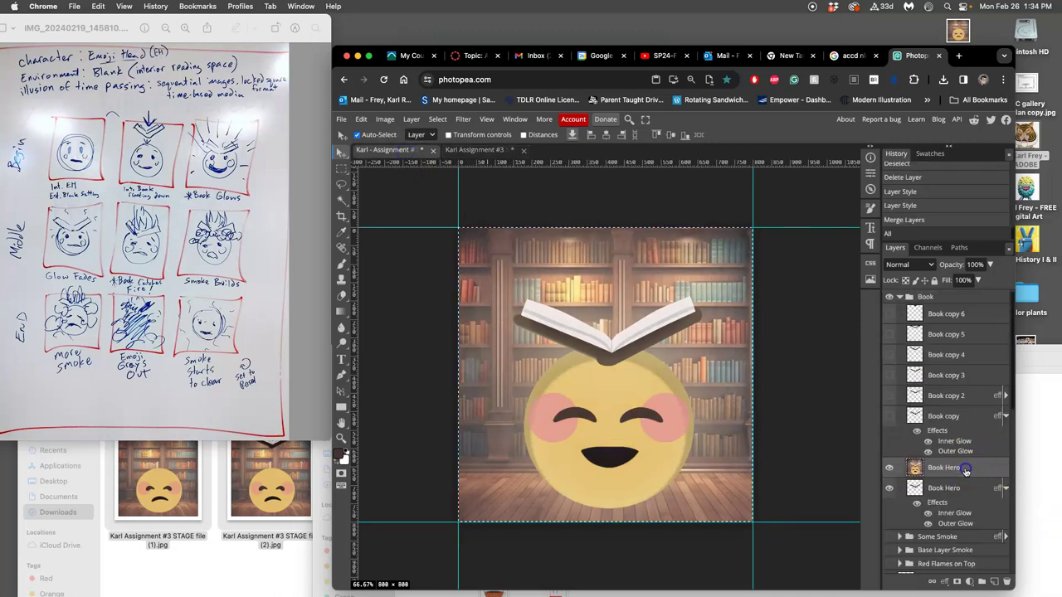
key("super+d")
key("Delete")
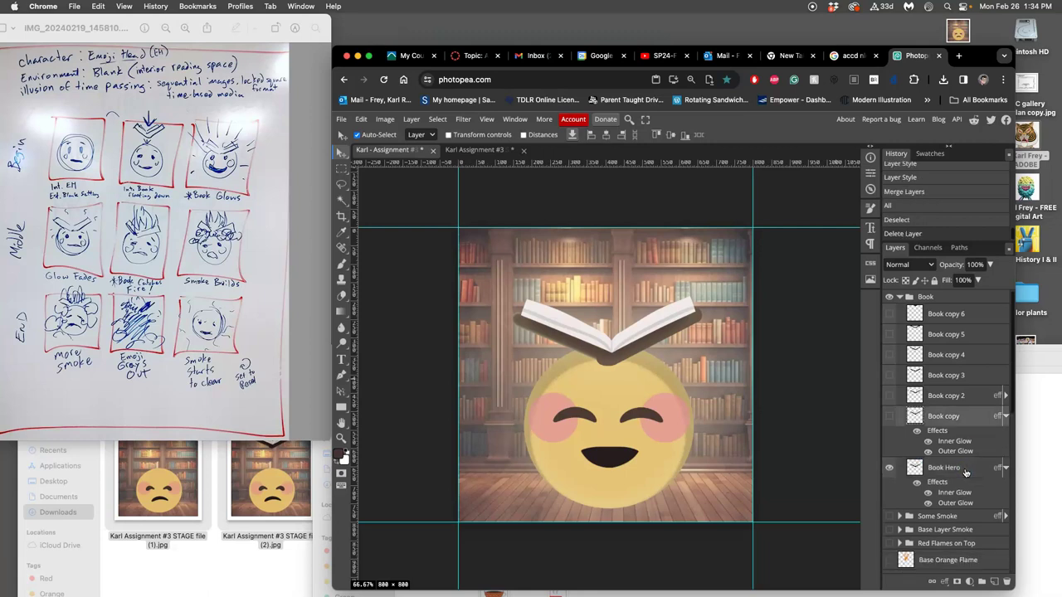
Preview Book Hero without its effects, and with them back on set Inner Glow opacity to 9% and Outer Glow opacity to 7%.
left_click(920, 485)
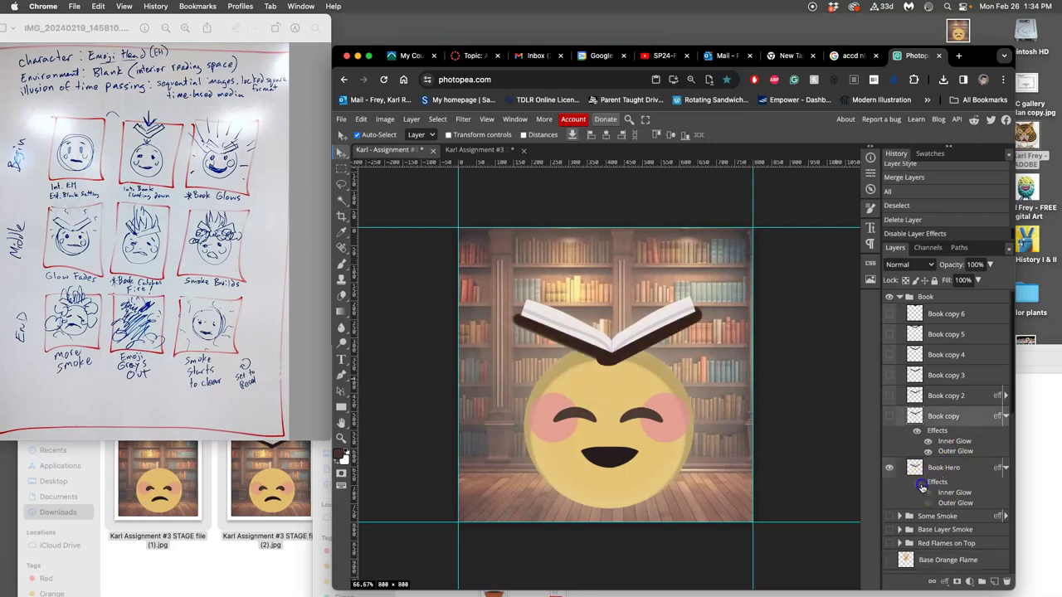
left_click(918, 481)
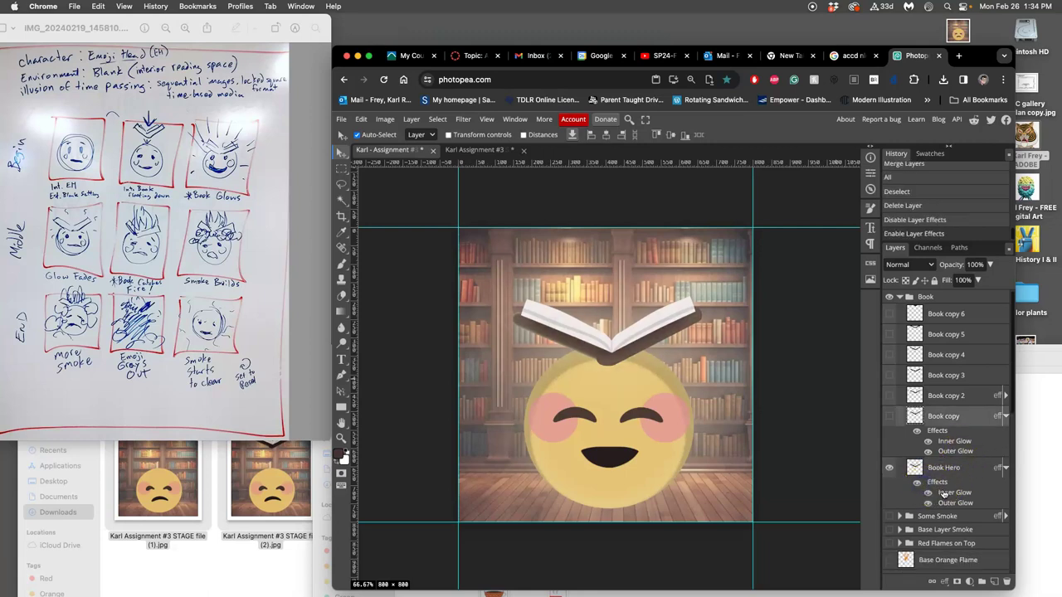
double_click(942, 493)
left_click_drag(858, 225, 849, 209)
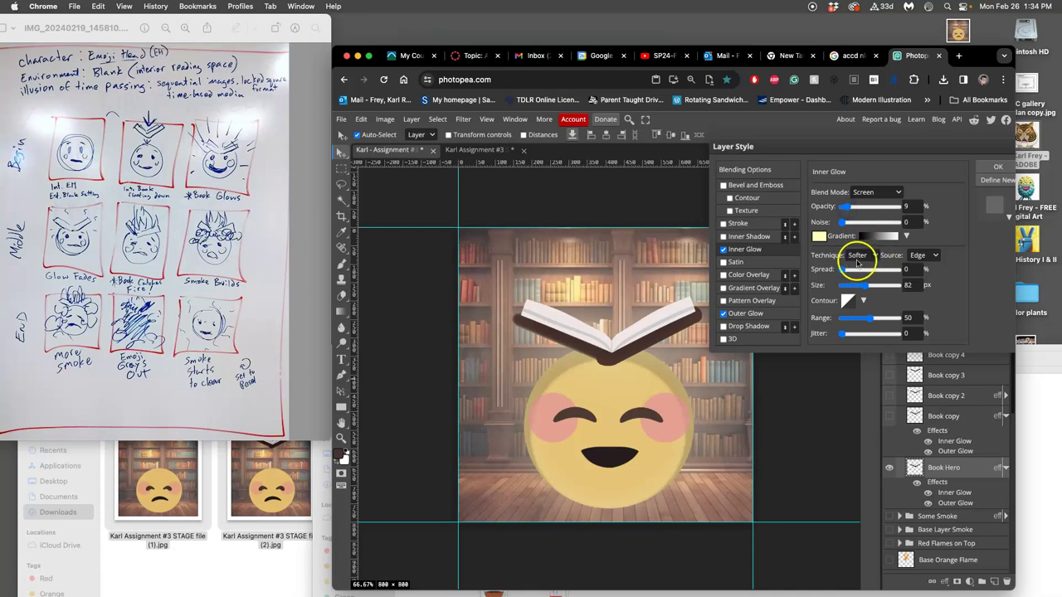
left_click(763, 312)
left_click_drag(847, 208, 846, 209)
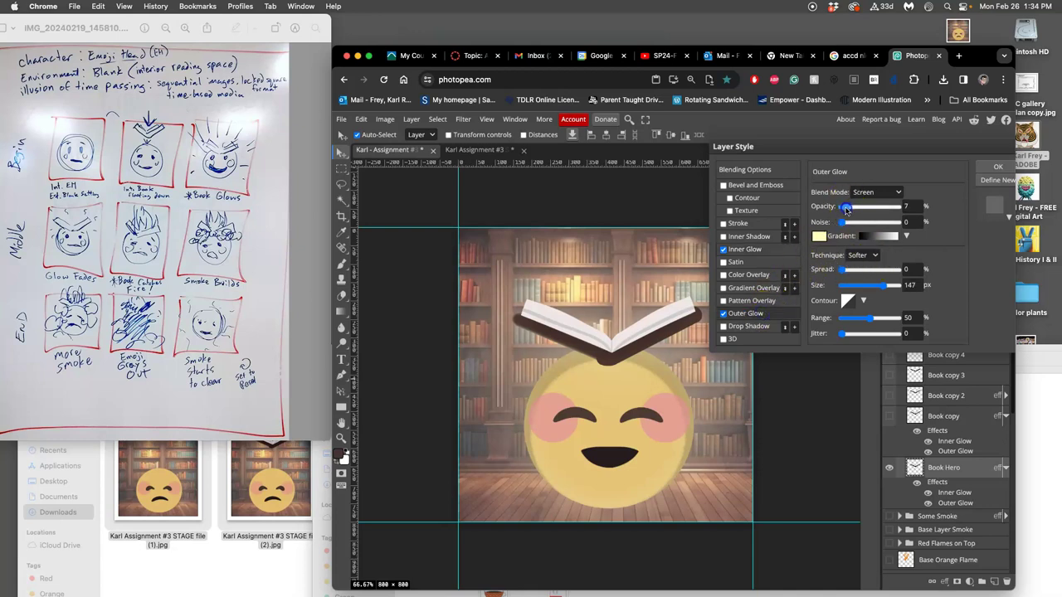
left_click(984, 168)
Weaken Head Base's Inner Shadow and Inner Glow, and set its Outer Glow opacity to 6%.
scroll(962, 469, "down", 5)
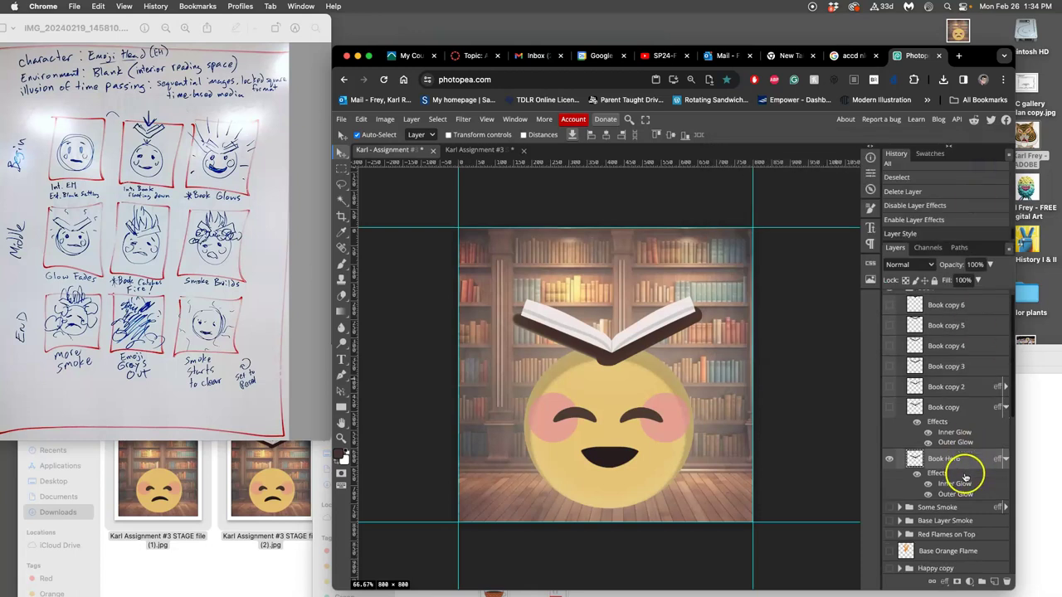
double_click(947, 508)
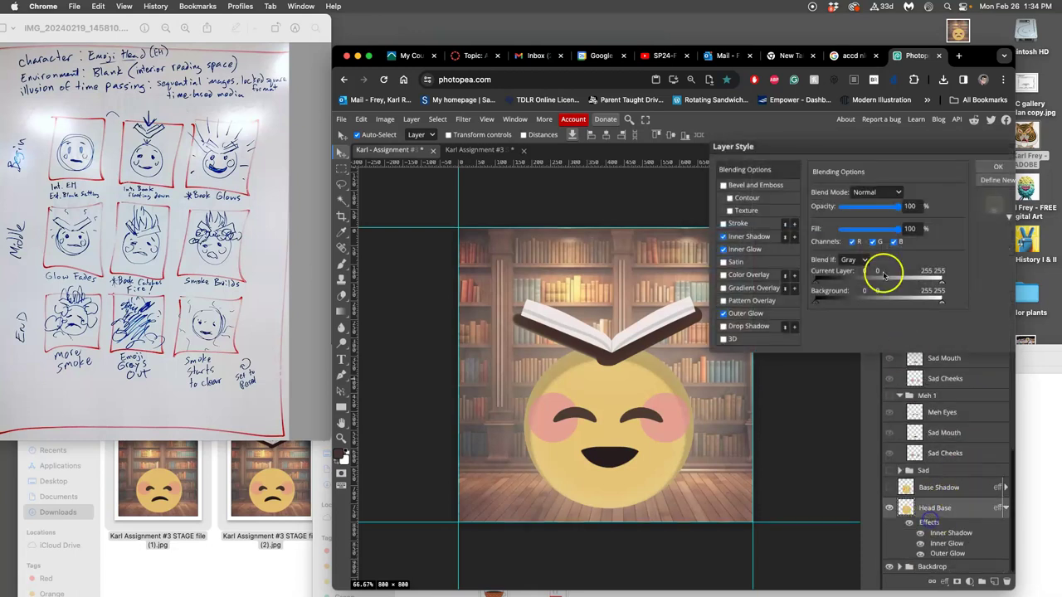
left_click(768, 238)
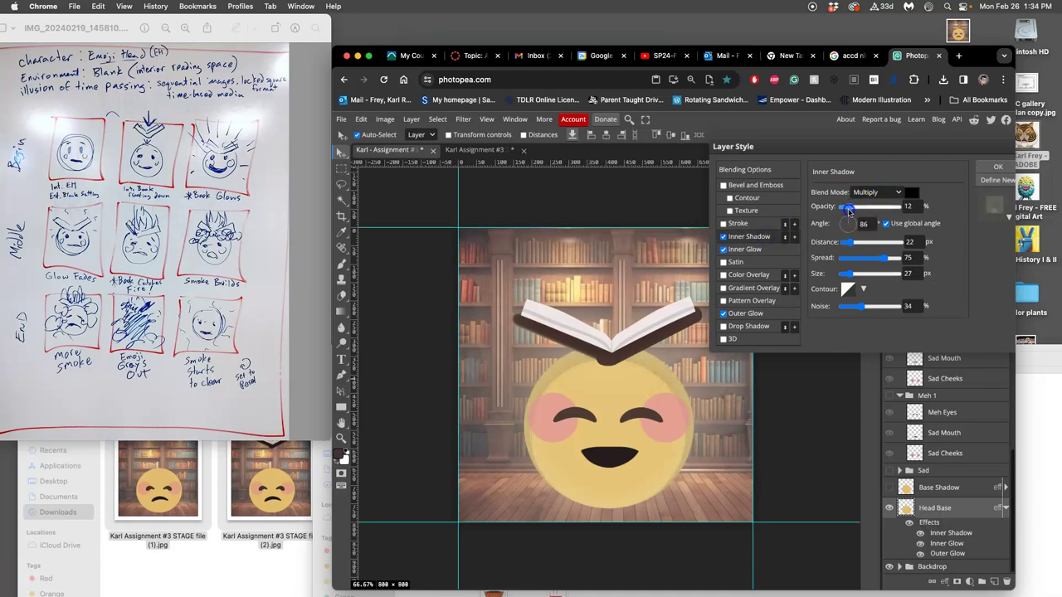
left_click_drag(848, 211, 854, 212)
left_click(752, 249)
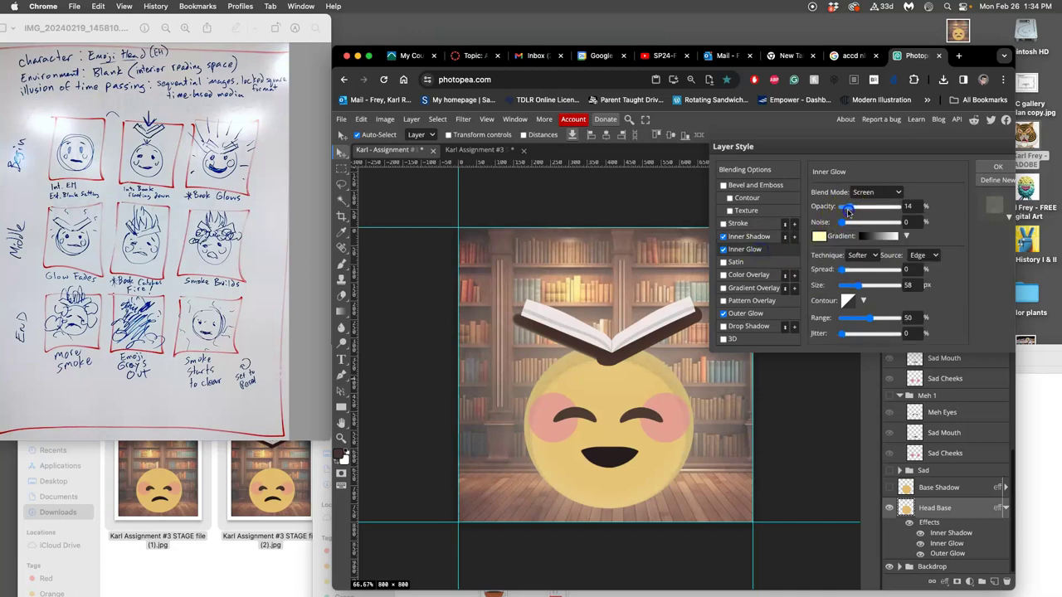
left_click(745, 313)
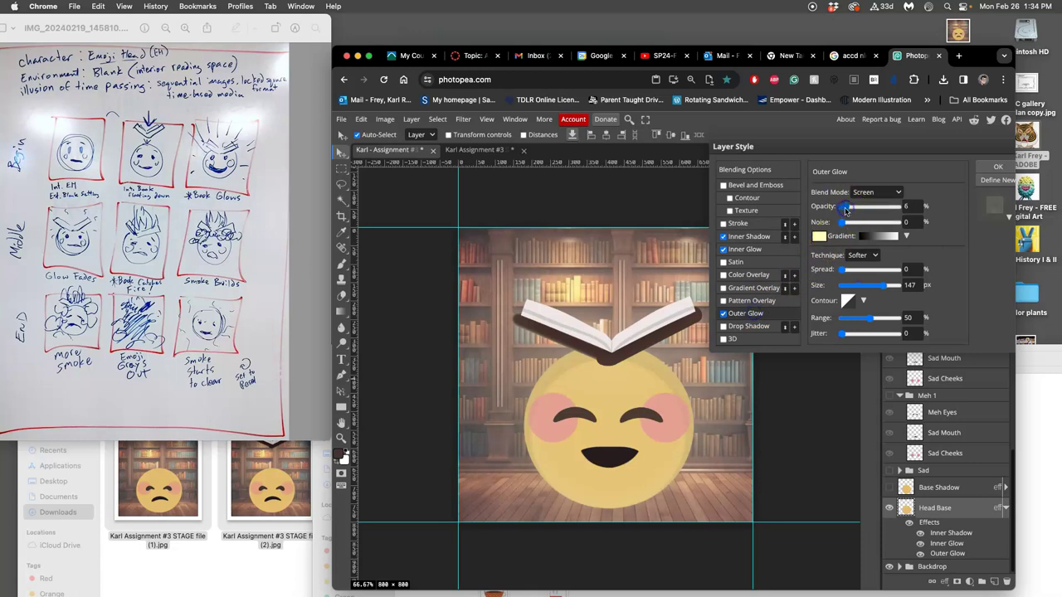
left_click(997, 166)
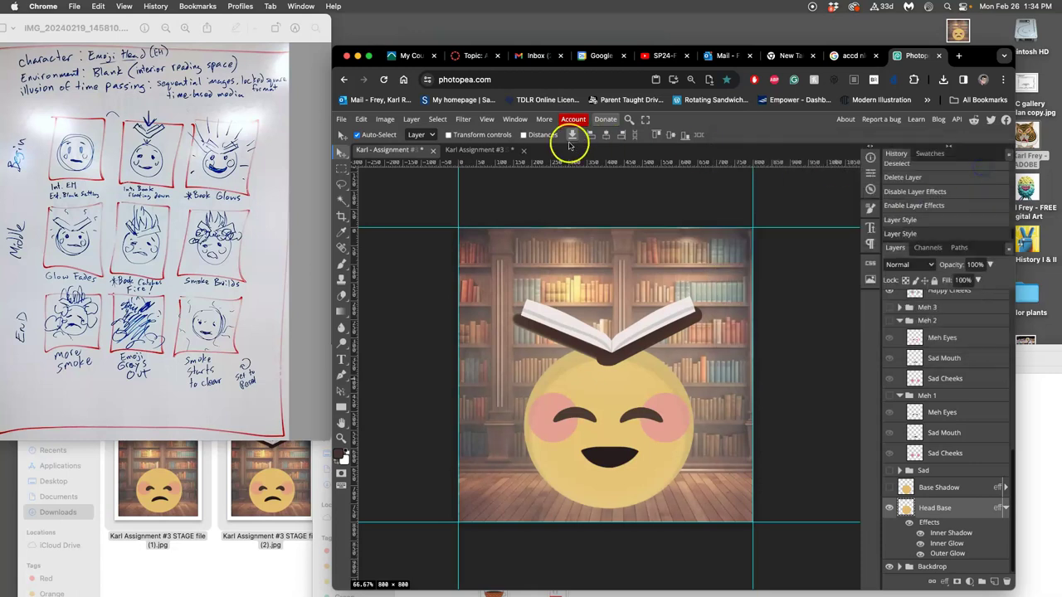
Place the burning match image burn-157341_1920.png from the Assignment #3 folder into the Assets document.
left_click(496, 152)
left_click(385, 150)
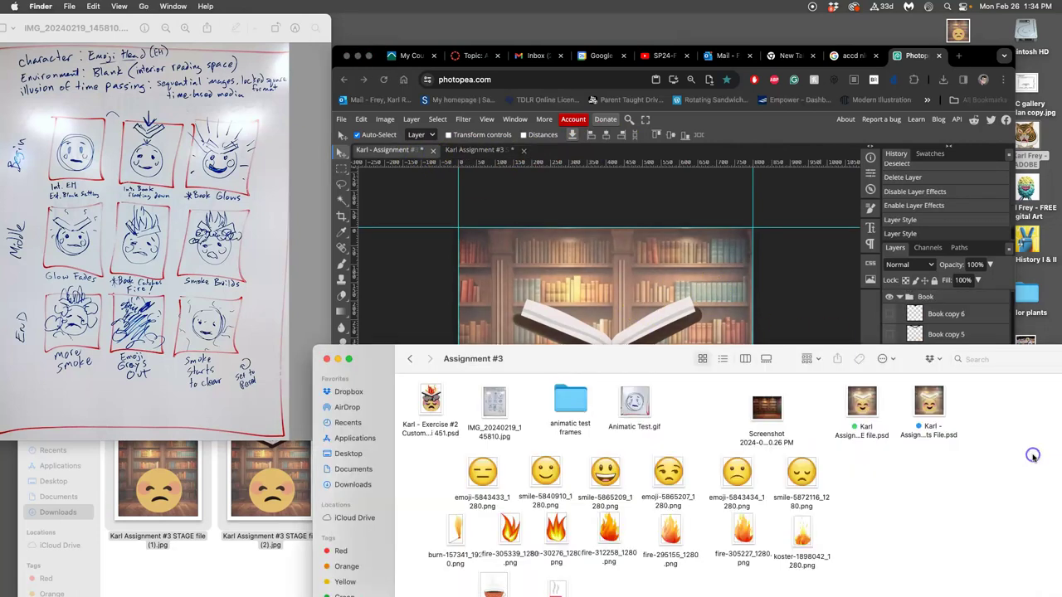
left_click(1026, 452)
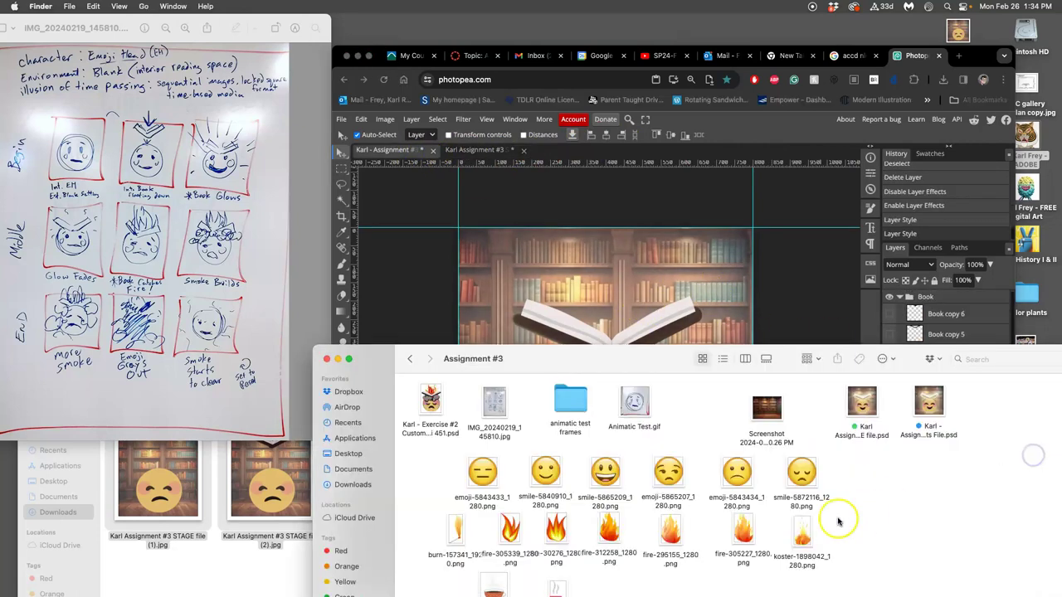
mouse_move(456, 527)
left_mouse_down()
mouse_move(510, 315)
mouse_move(574, 289)
left_mouse_up()
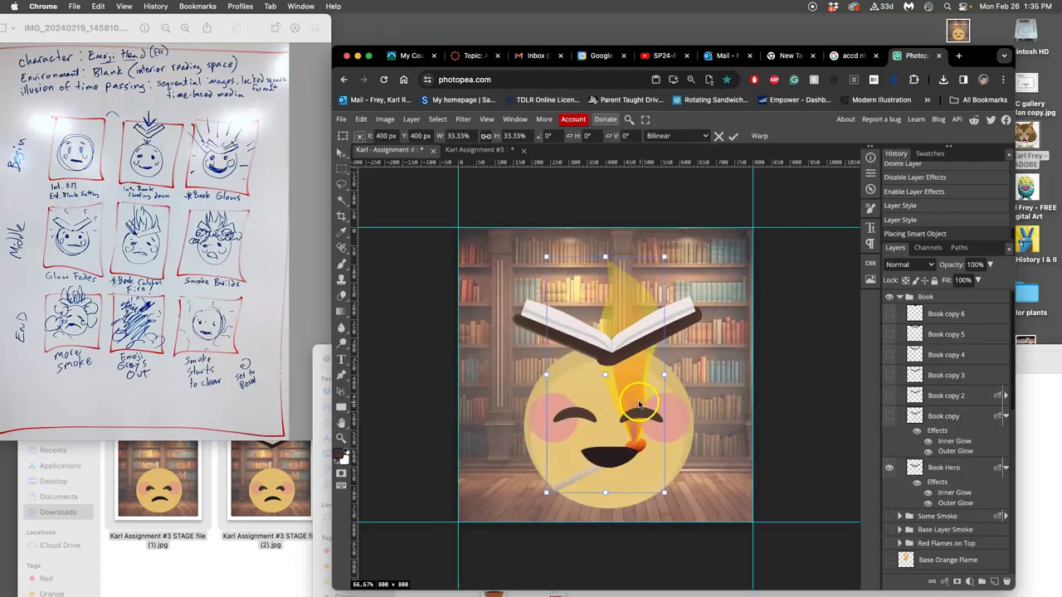
Rotate the placed match 17.4°, scale it to 12.75%, and position it at the canvas's top edge, centred above the book.
left_click_drag(616, 228, 616, 194)
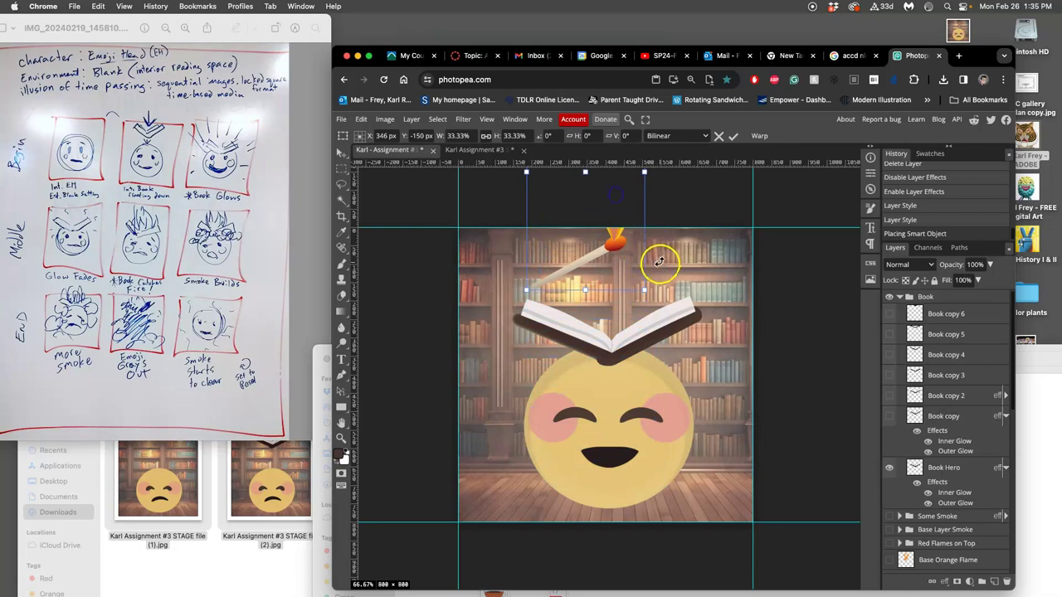
left_click_drag(659, 289, 620, 313)
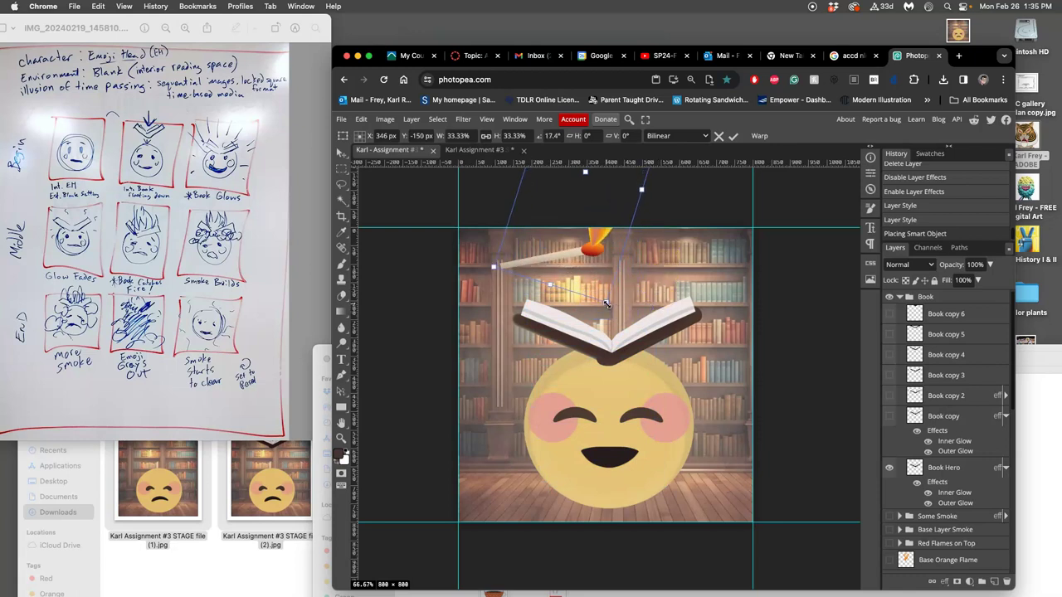
left_click_drag(606, 304, 609, 246)
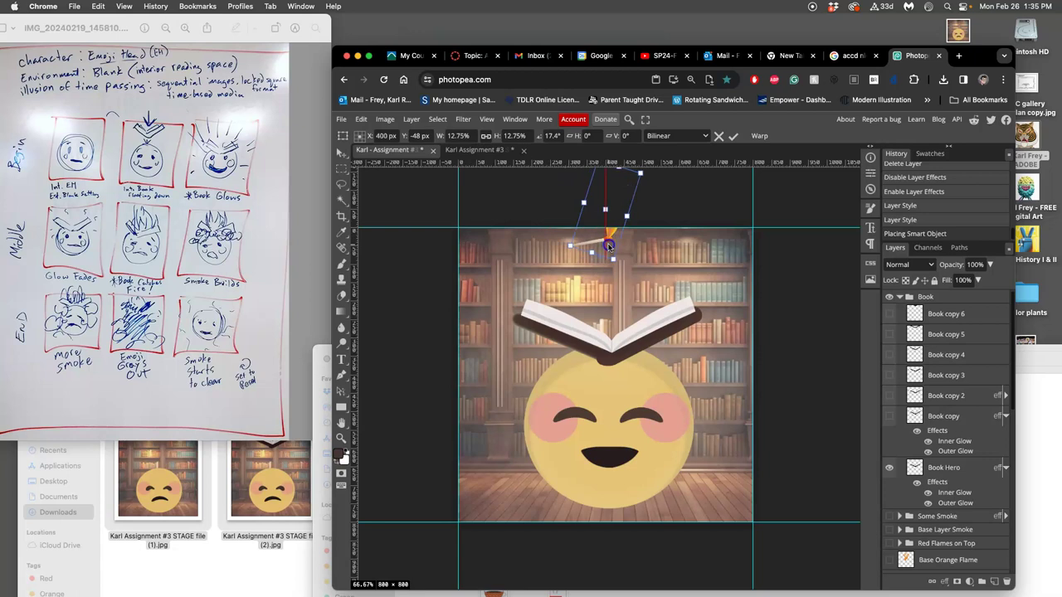
left_click(627, 309)
key("Return")
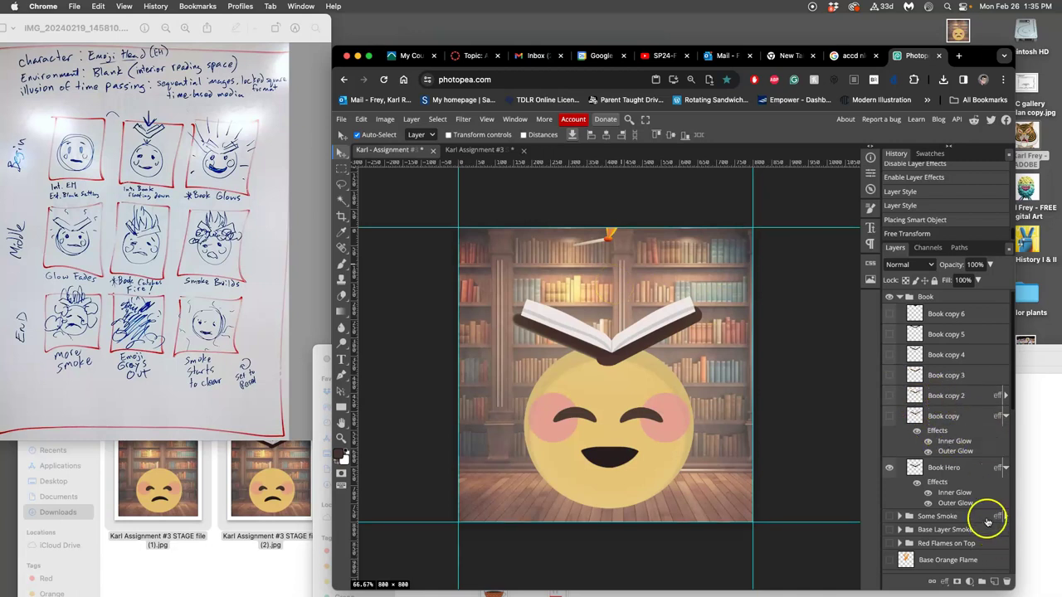
Move the burn-157341_1920 layer up to the top of the layer stack, above the Book group.
scroll(986, 509, "down", 5)
left_click(959, 493)
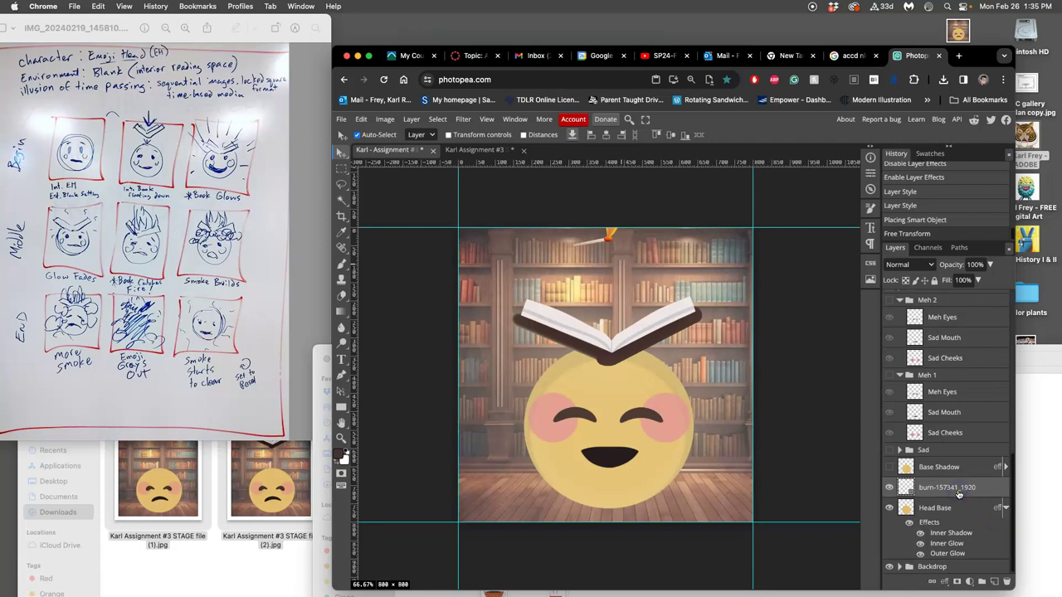
key("ctrl+bracketright")
key("ctrl+bracketright")
key("ctrl+bracketright")
key("ctrl+bracketright")
key("ctrl+bracketright")
key("ctrl+bracketright")
key("ctrl+bracketright")
key("ctrl+bracketright")
key("ctrl+bracketright")
key("ctrl+bracketright")
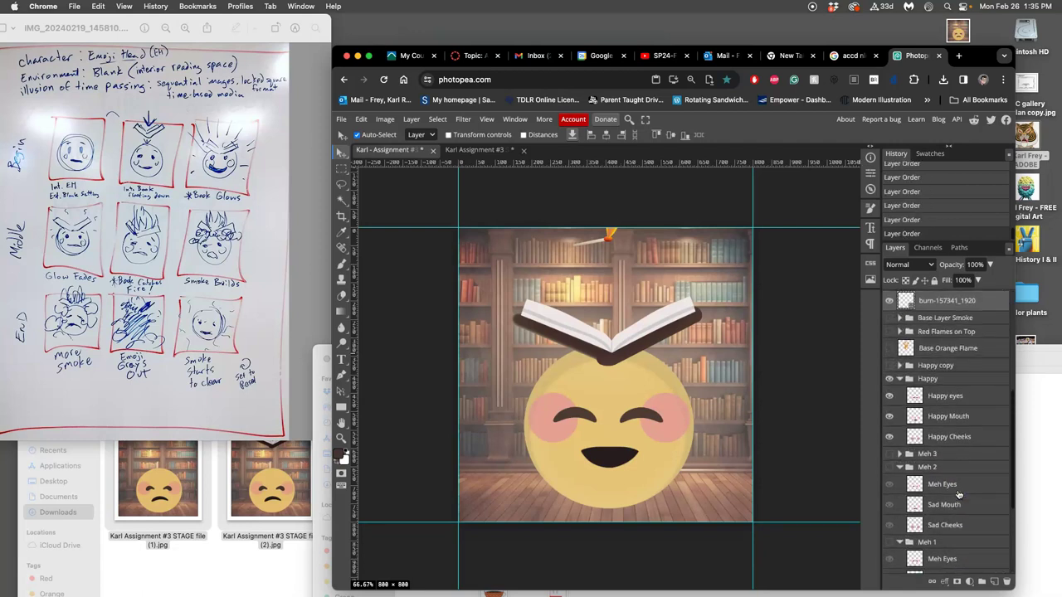
key("ctrl+bracketright")
key("ctrl+bracketright")
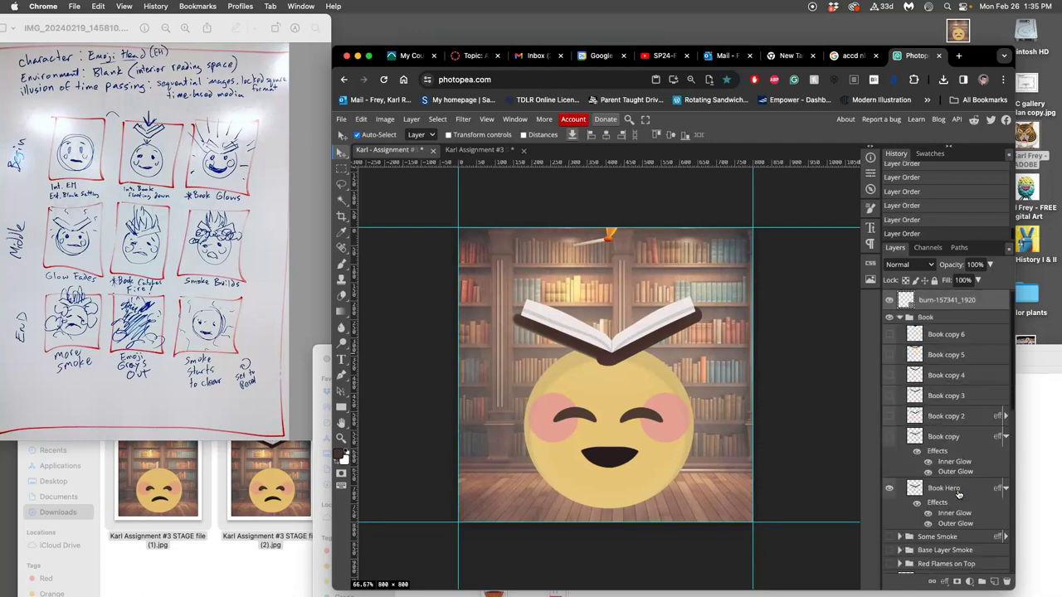
Rename the burn-157341_1920 layer to MATCH.
right_click(925, 301)
left_click(925, 300)
double_click(923, 304)
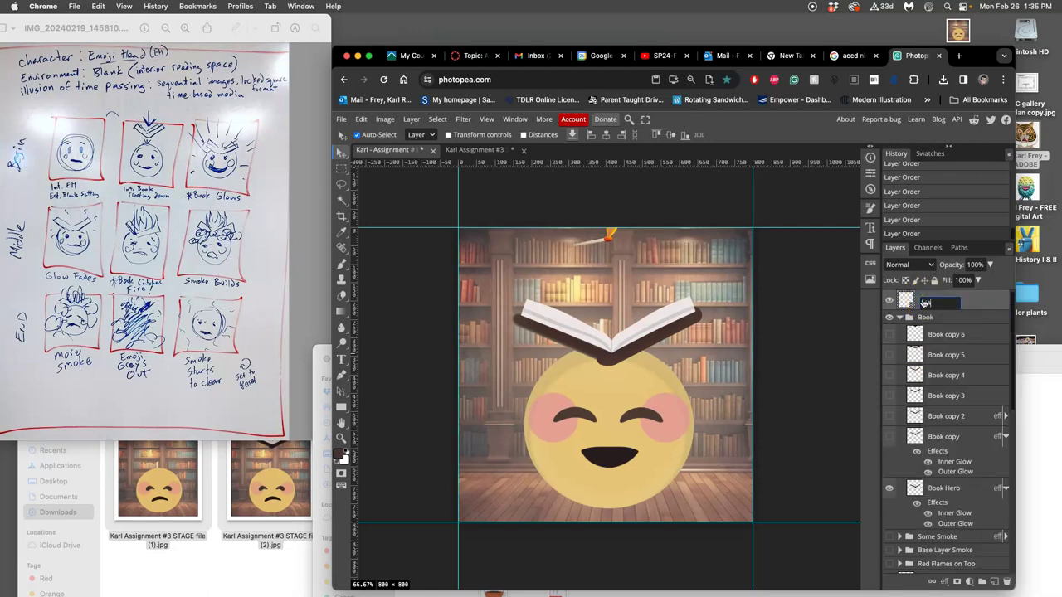
type("MATCH")
left_click(973, 296)
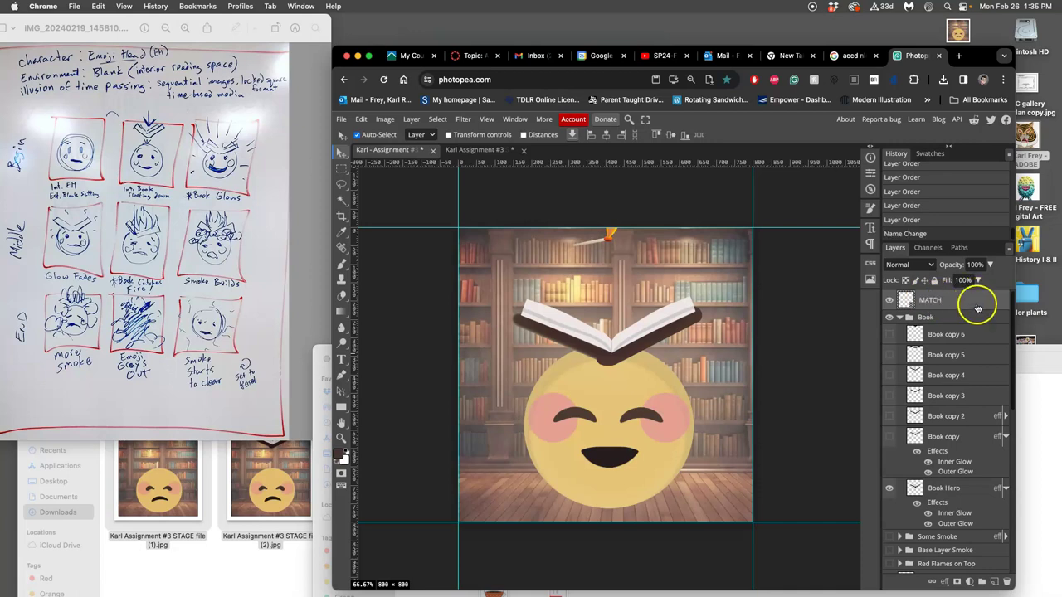
Give the MATCH layer an Outer Glow at 100% opacity and an Inner Glow, keeping the glow's pale yellow colour.
double_click(977, 308)
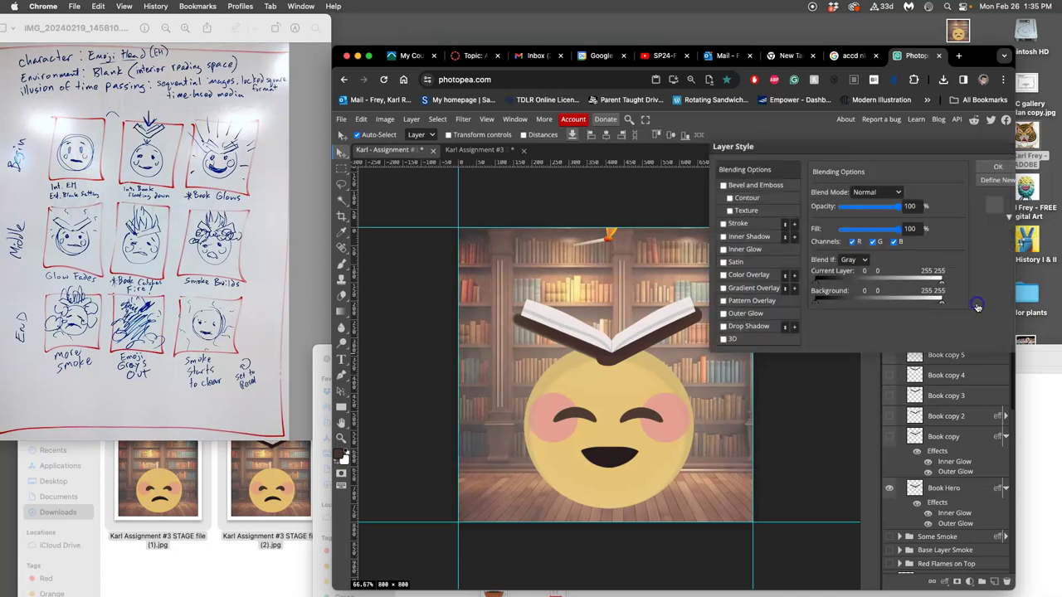
left_click(730, 314)
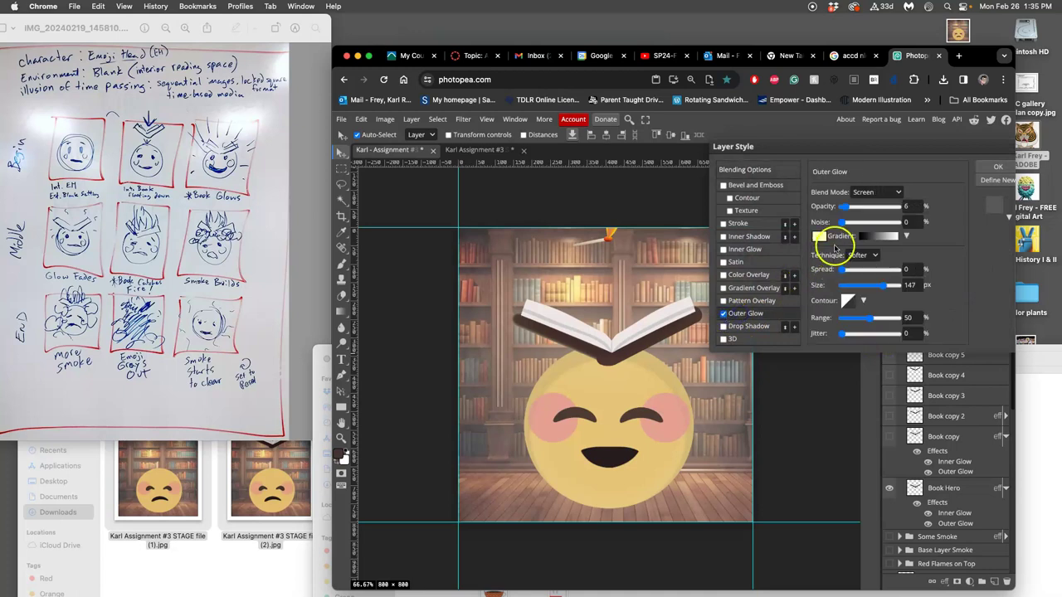
left_click_drag(845, 207, 867, 211)
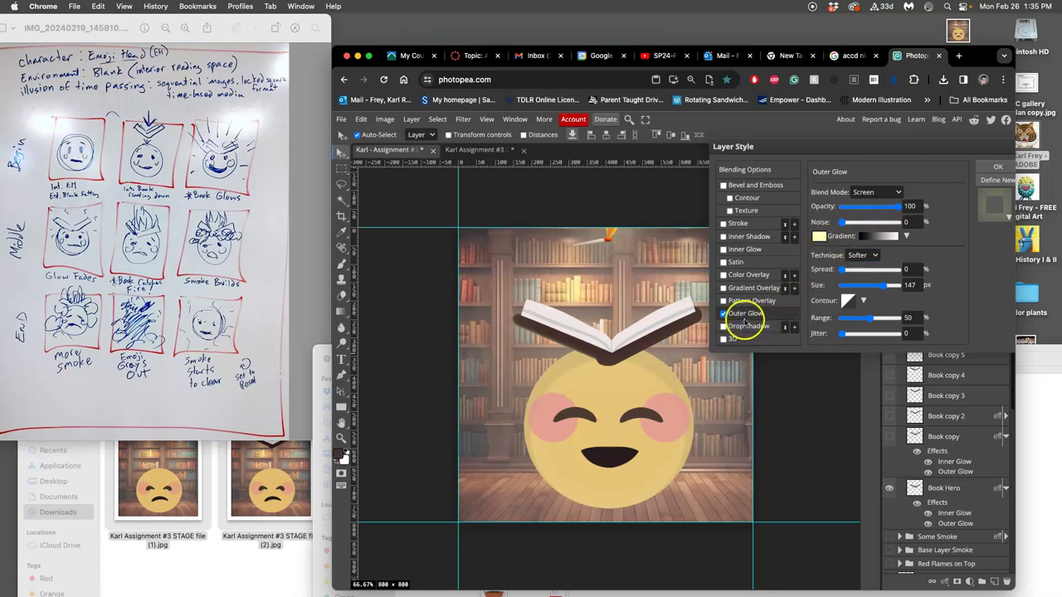
left_click(740, 249)
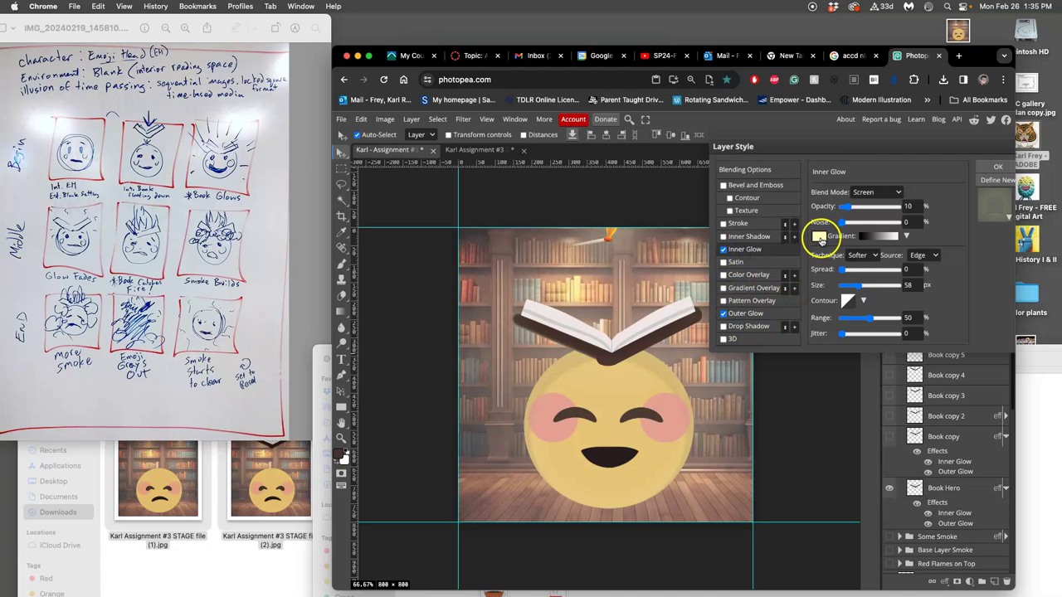
left_click(818, 236)
left_click(696, 289)
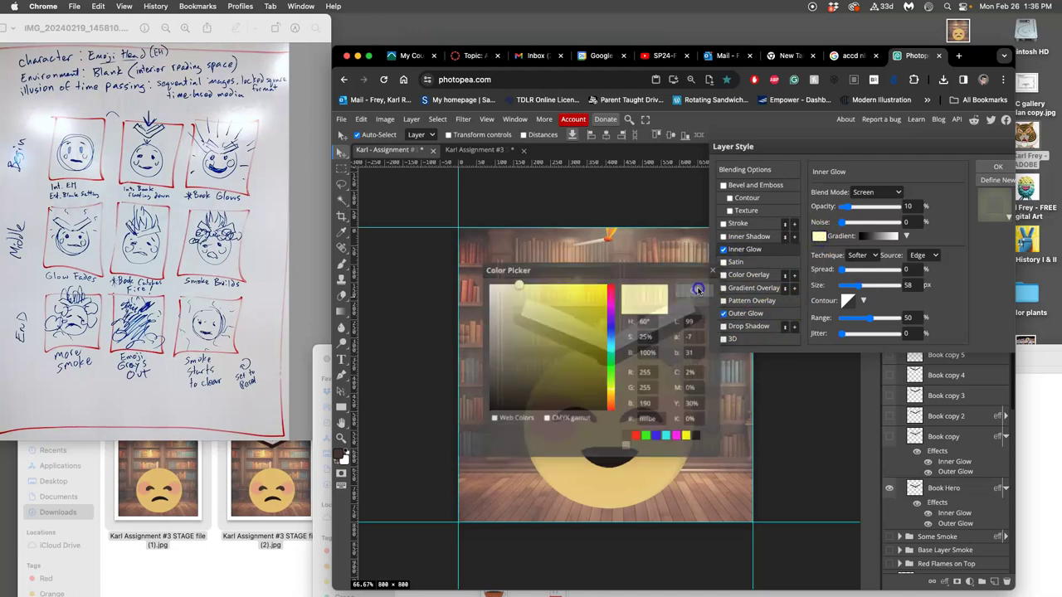
left_click(996, 167)
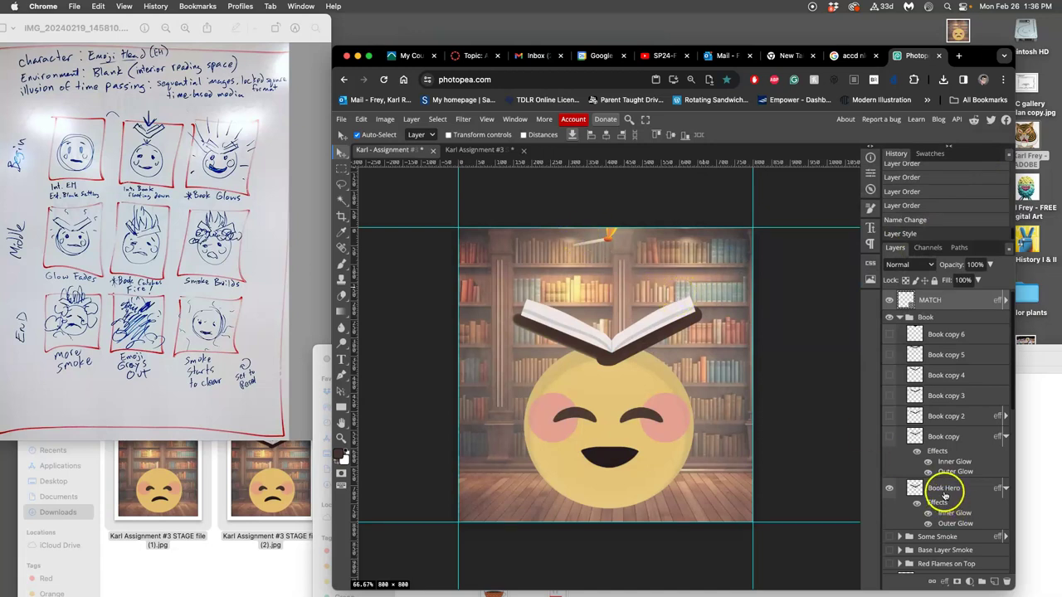
Preview the Meh 3 expression group over the Happy face and hide it again.
scroll(944, 494, "down", 1)
scroll(943, 494, "down", 5)
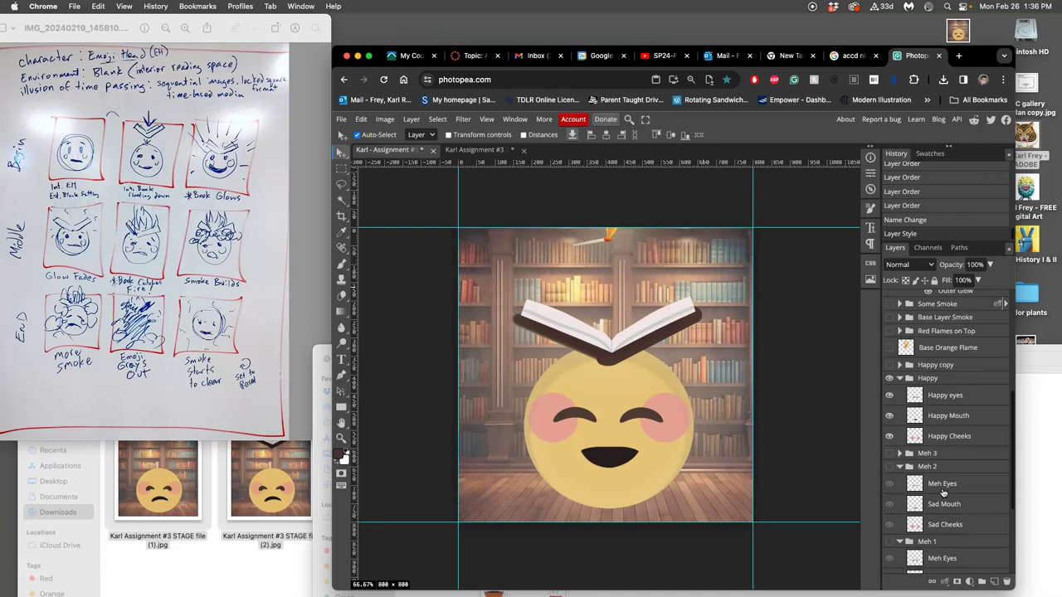
scroll(943, 494, "down", 2)
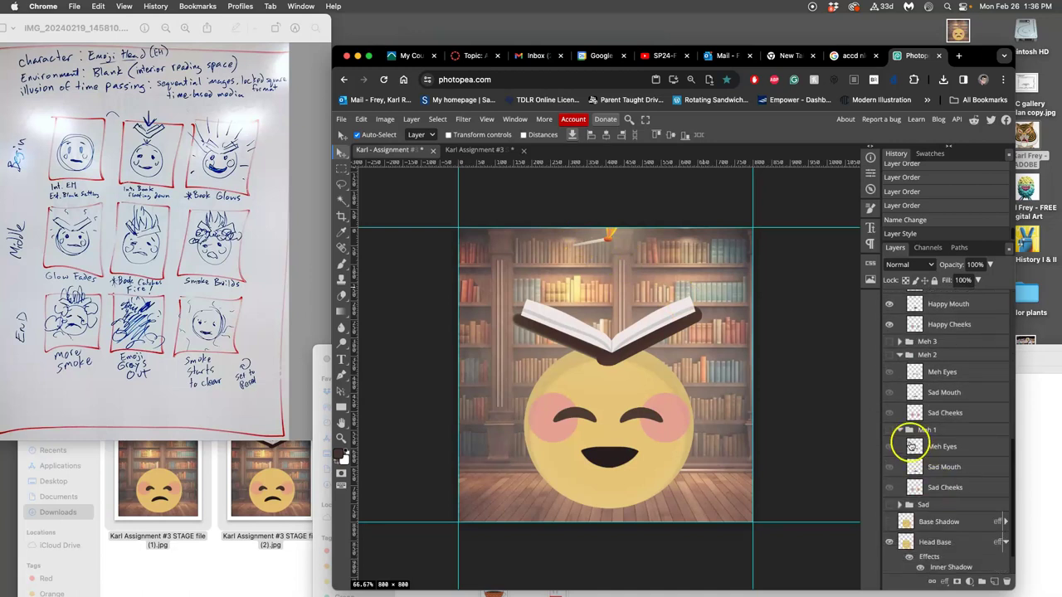
left_click(890, 342)
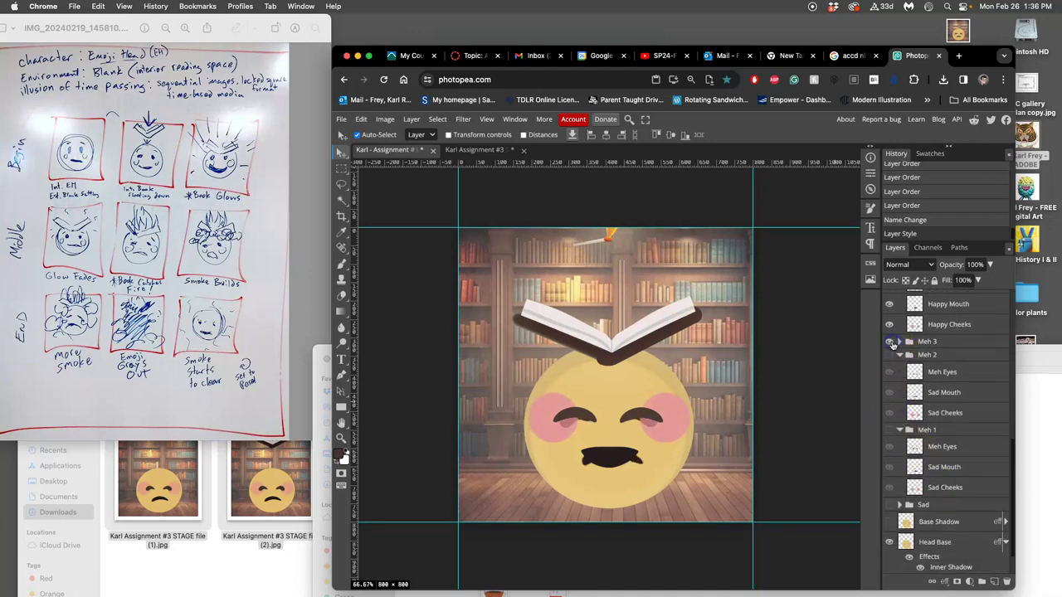
left_click_drag(891, 346, 910, 363)
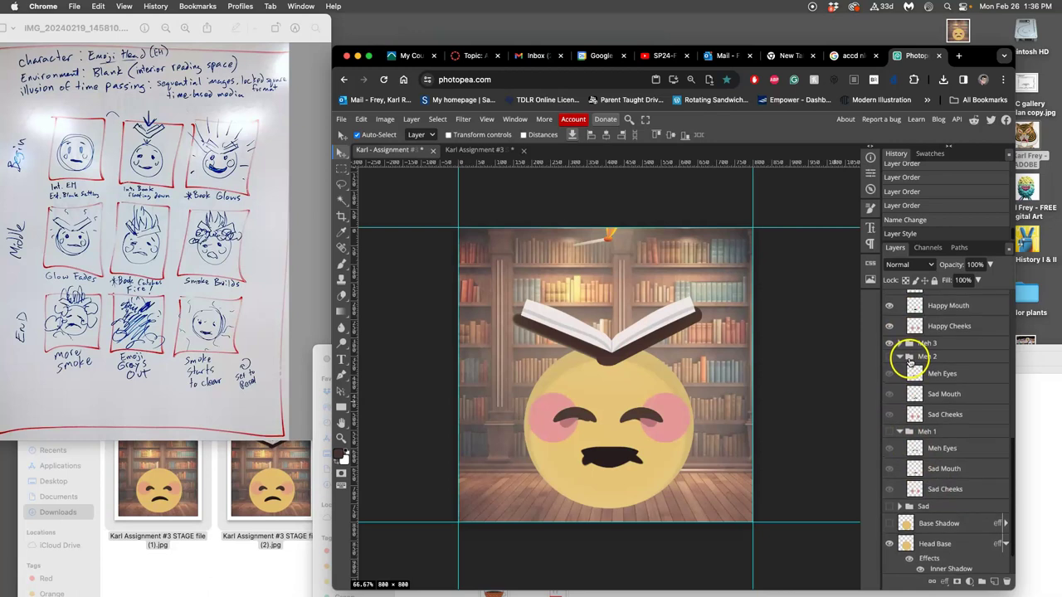
left_click(890, 344)
Duplicate the Happy group, move the copy directly above Meh 3, and hide the original Happy group.
scroll(912, 361, "up", 3)
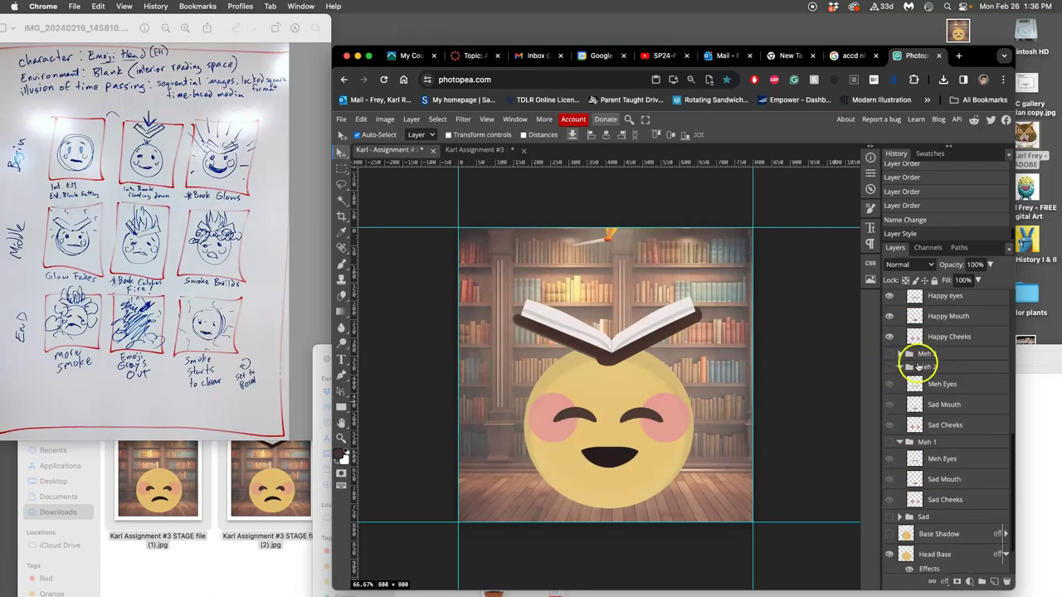
scroll(917, 365, "up", 1)
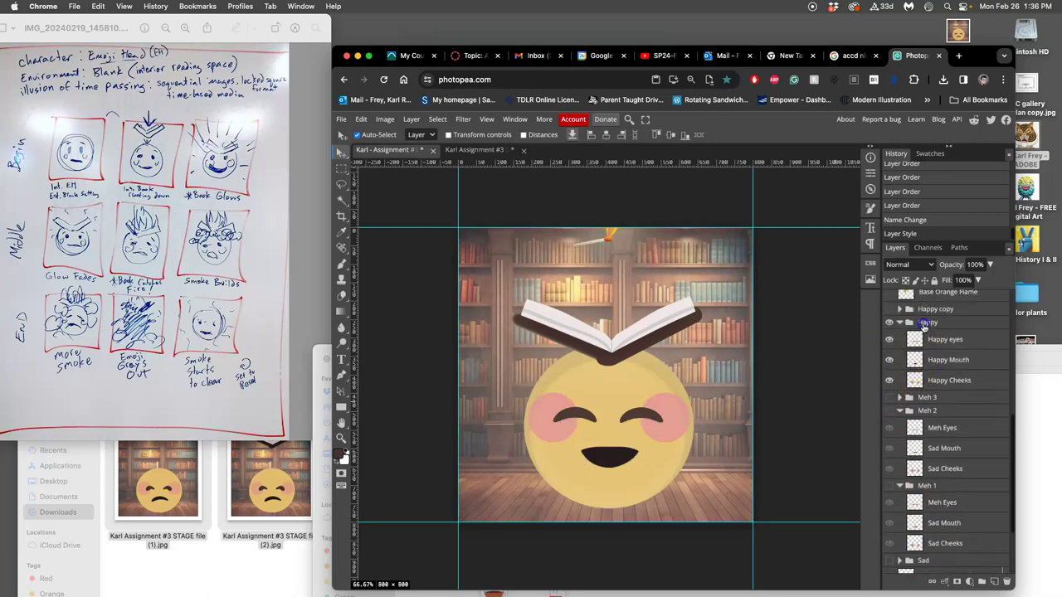
left_click(924, 325)
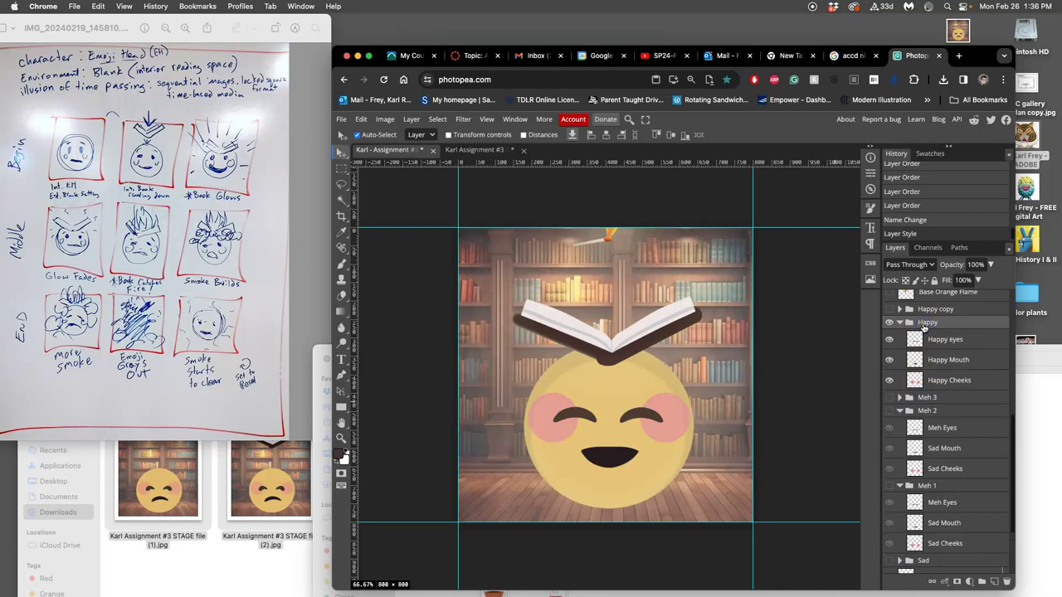
key("super+j")
left_click_drag(925, 327, 921, 466)
left_click(889, 321)
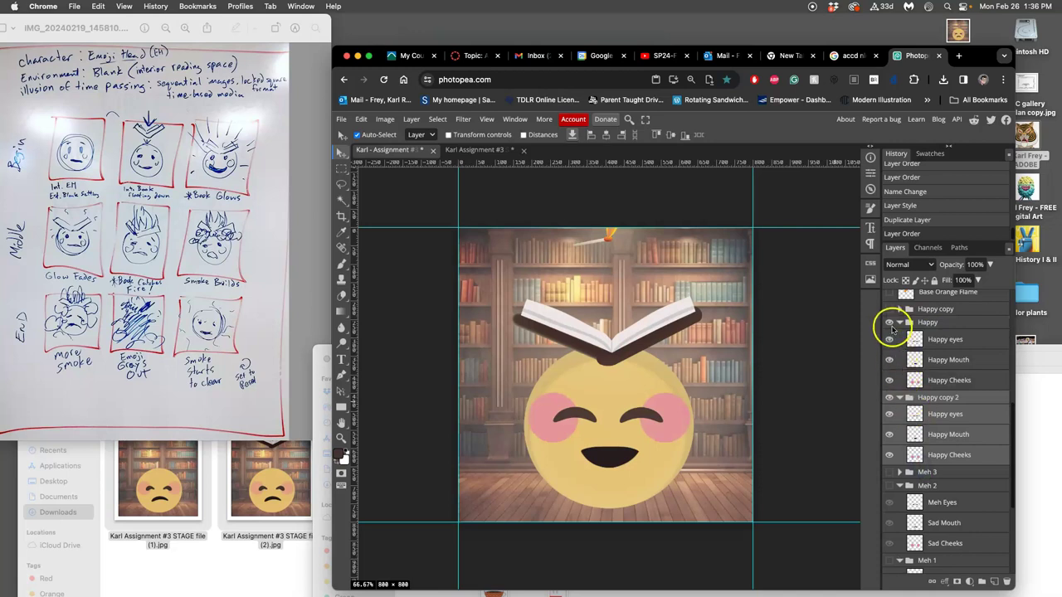
Flip the Happy Mouth layer in the Happy copy 2 group vertically to make a frown.
left_click(930, 413)
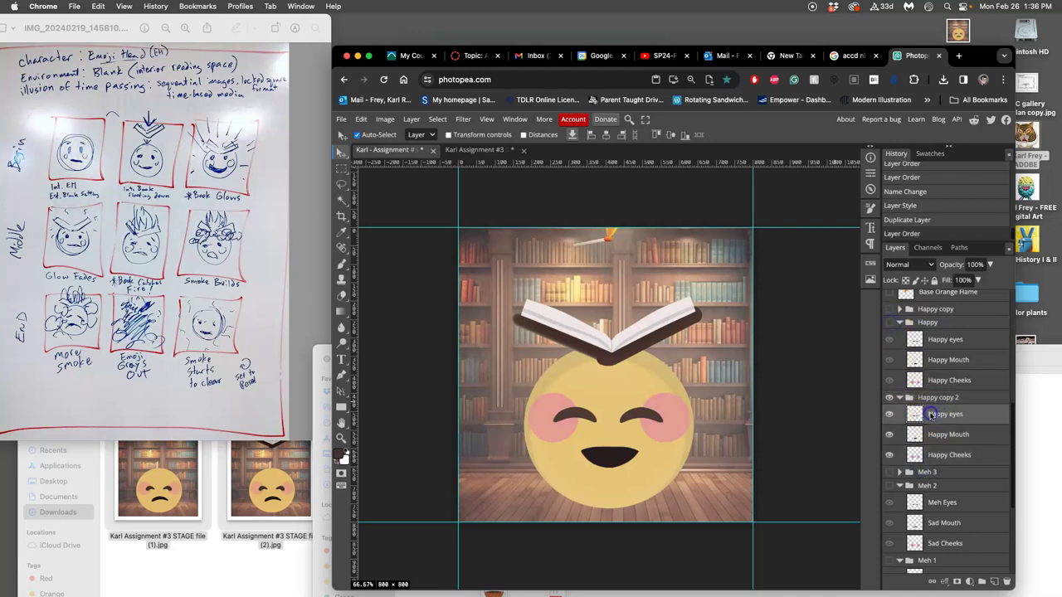
left_click(931, 437)
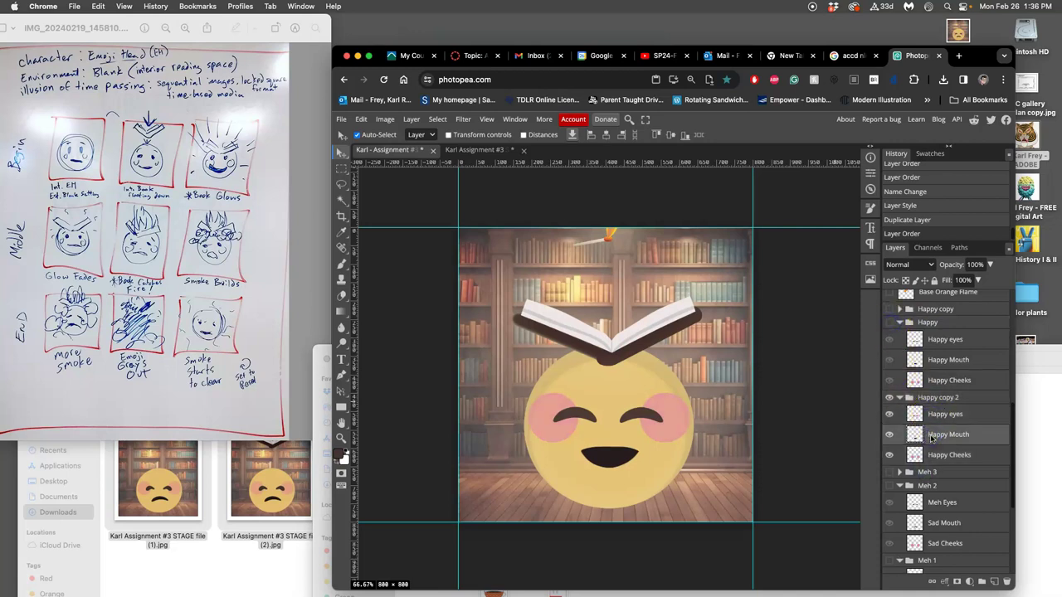
key("super+t")
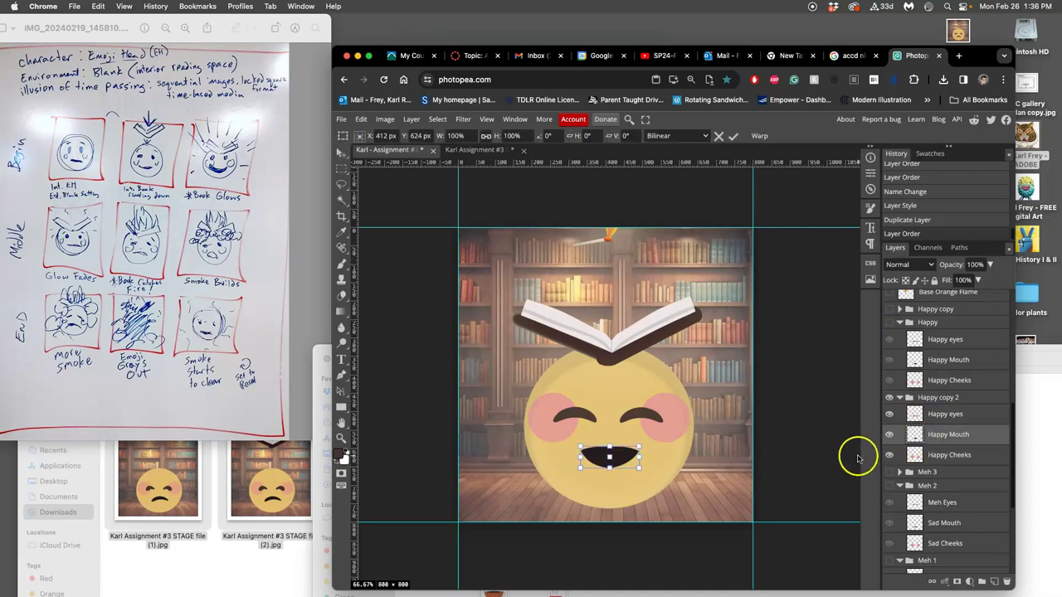
left_click_drag(651, 457, 627, 459)
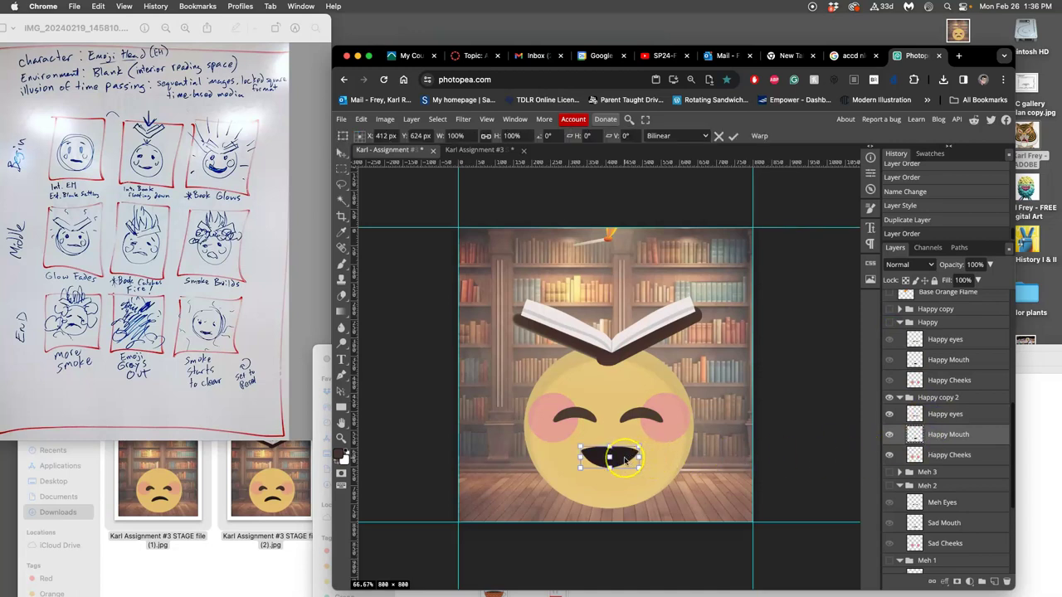
right_click(624, 460)
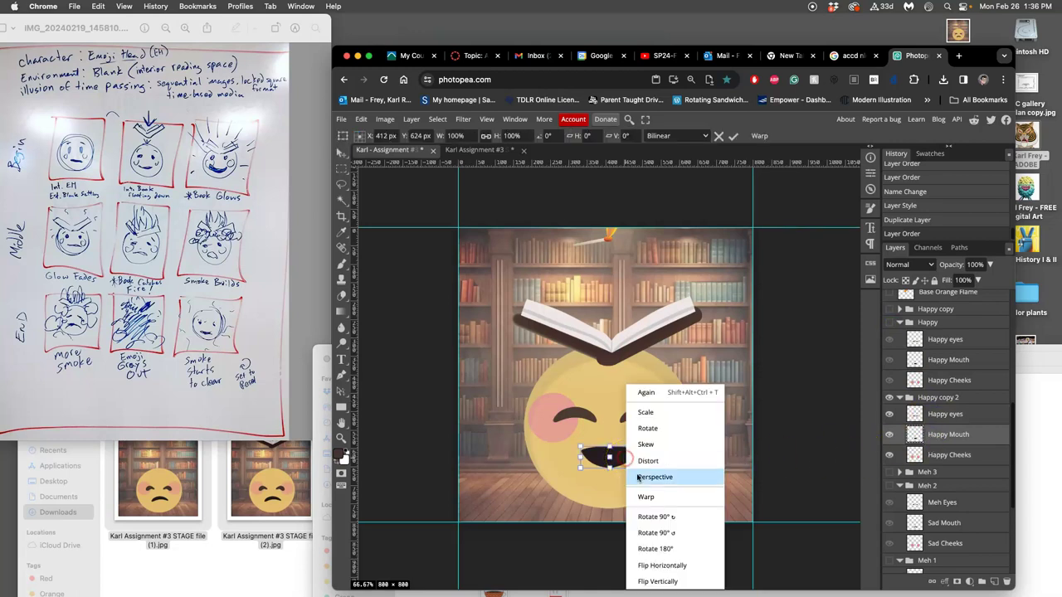
left_click(667, 581)
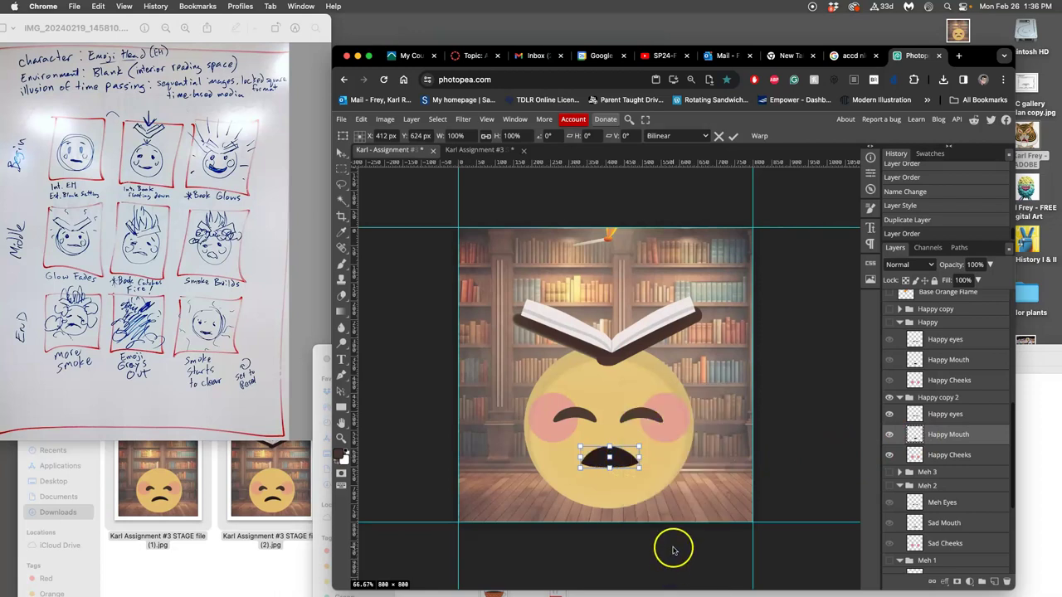
key("Return")
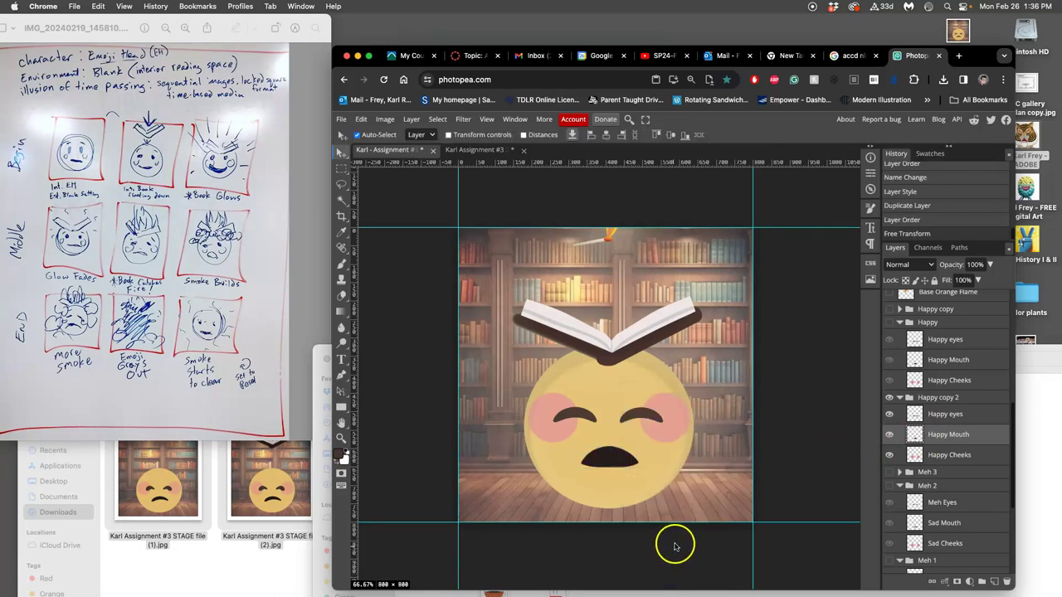
Lower the opacity of the Happy Cheeks layer in Happy copy 2 to about 59%.
left_click(933, 416)
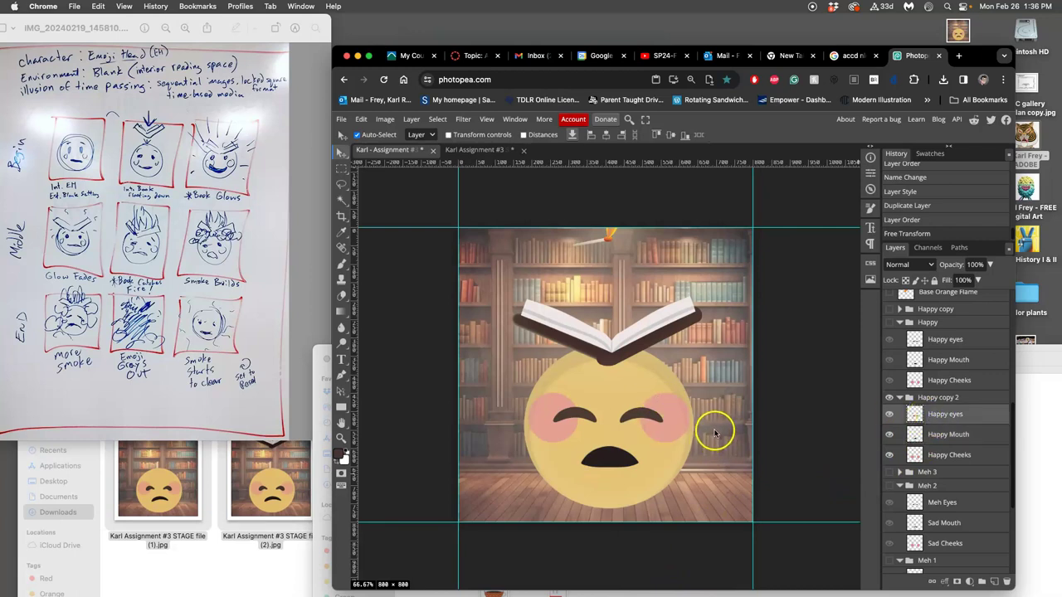
left_click(919, 453)
left_click_drag(989, 264, 973, 281)
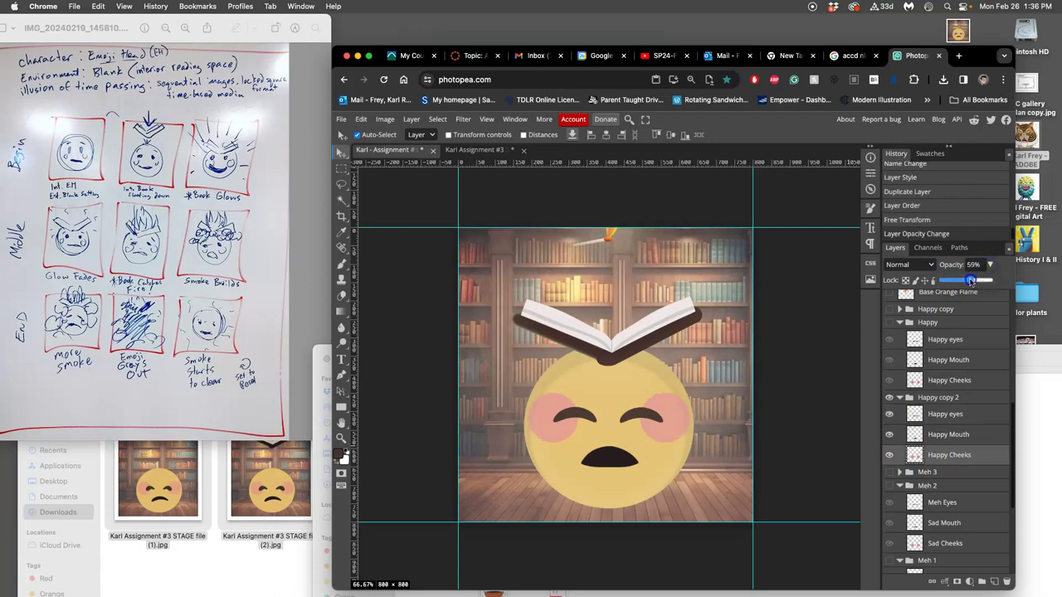
left_click(801, 328)
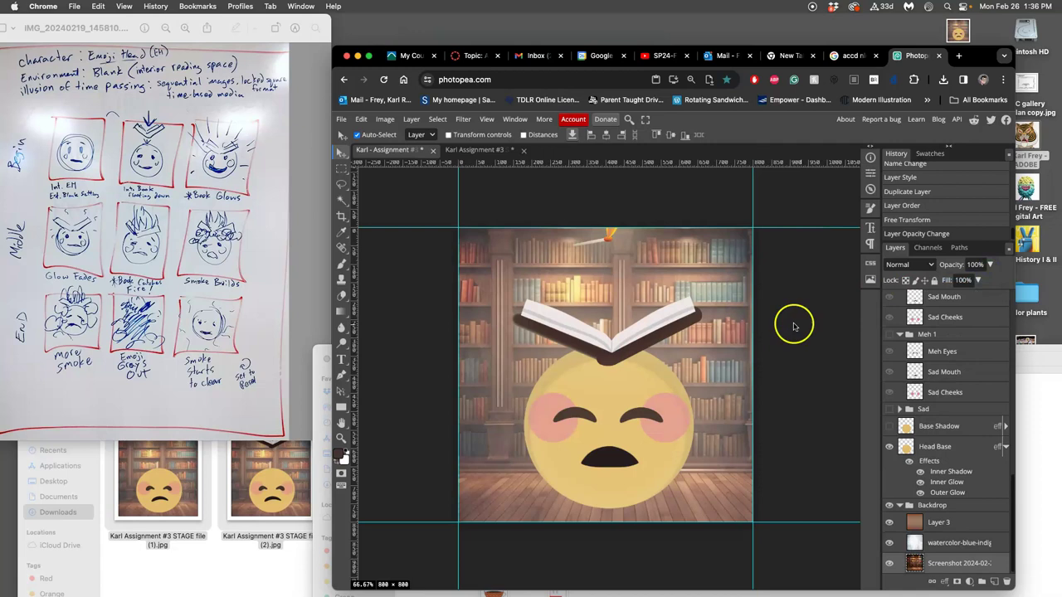
Merge a copy of all layers from MATCH through the backdrop screenshot and paste it as a new top layer in the STAGE file.
left_click(482, 150)
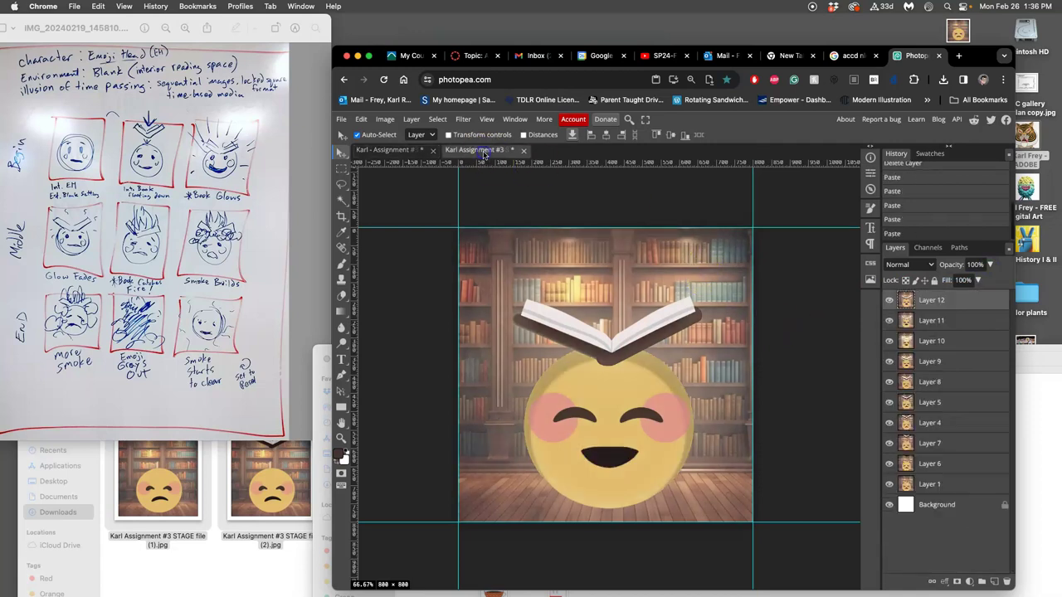
left_click(410, 152)
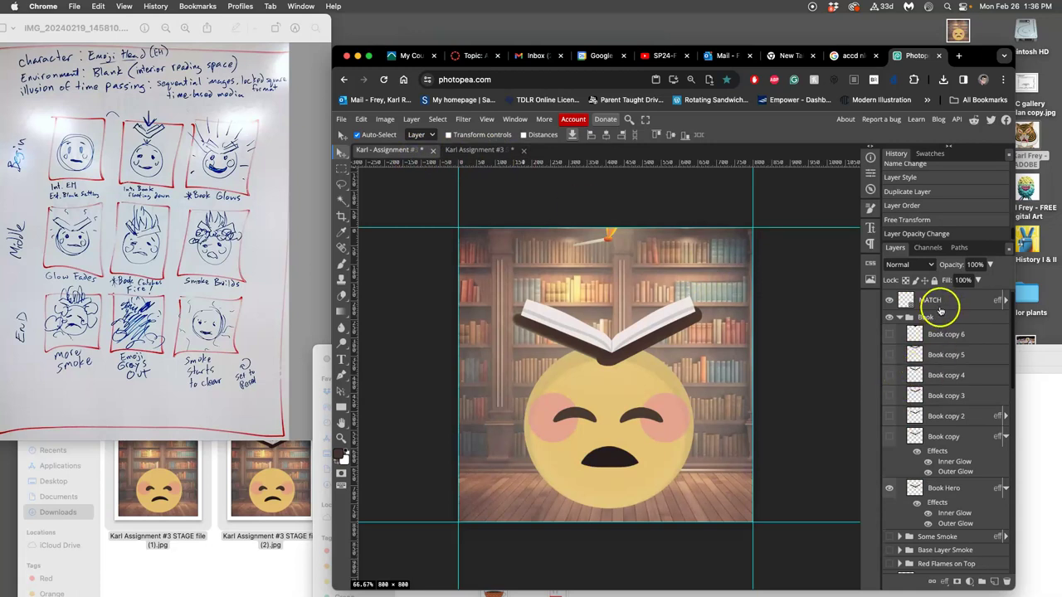
left_click(940, 308)
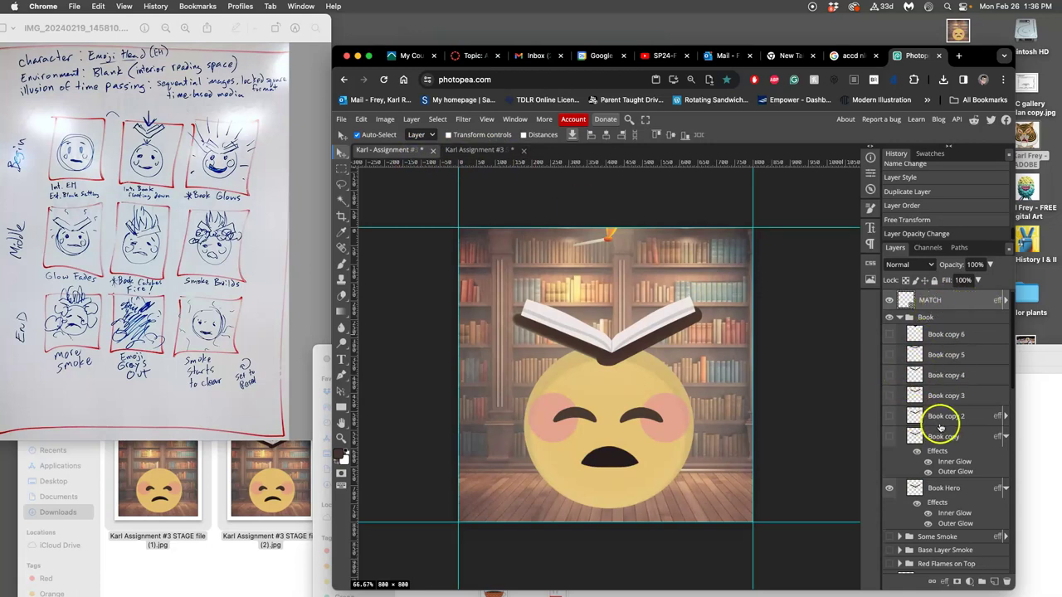
scroll(943, 426, "down", 5)
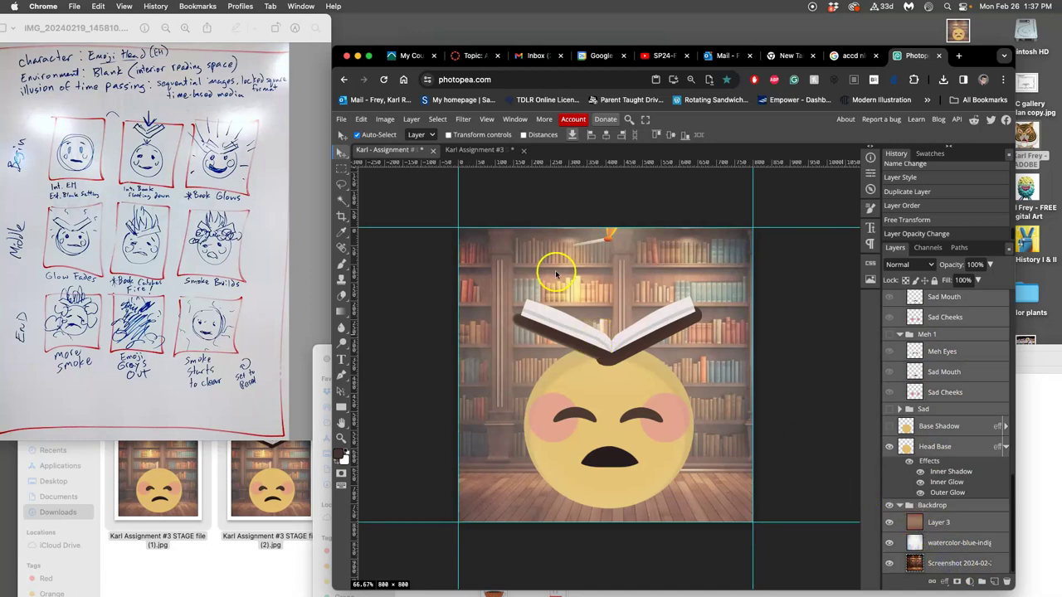
left_click(410, 120)
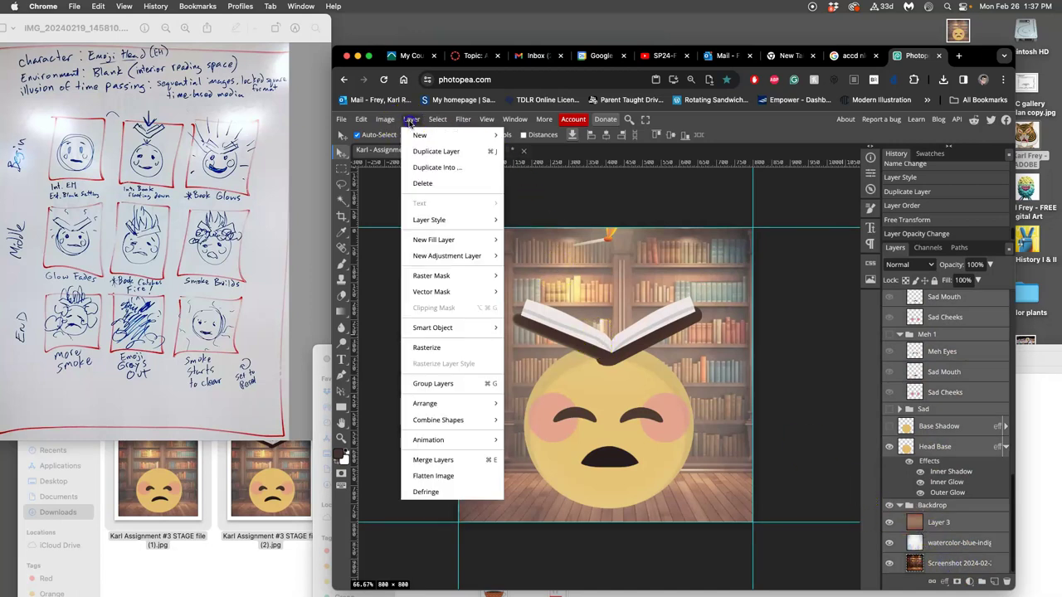
left_click(446, 460)
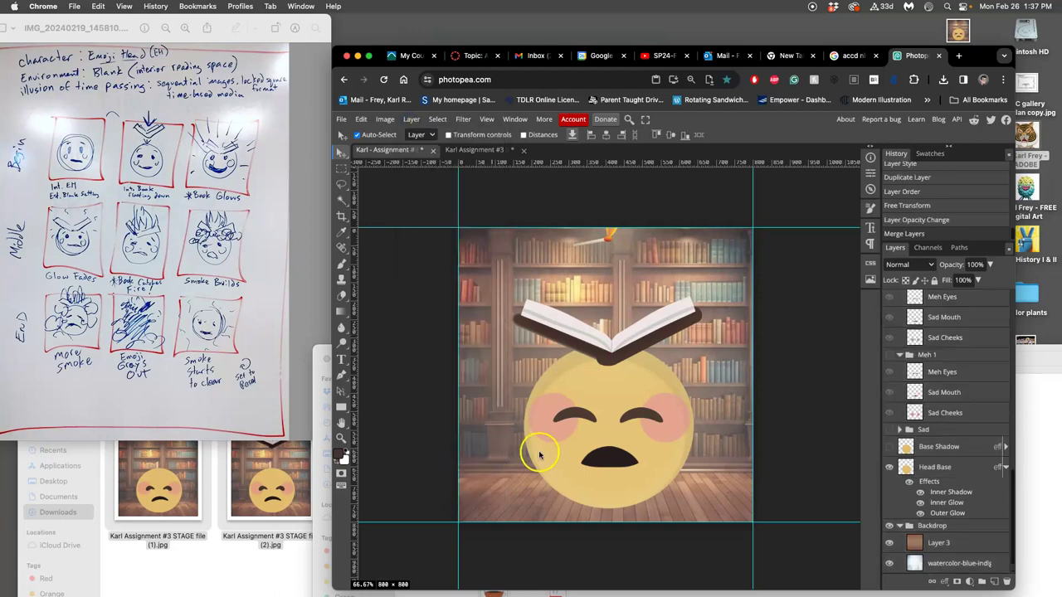
key("super+a")
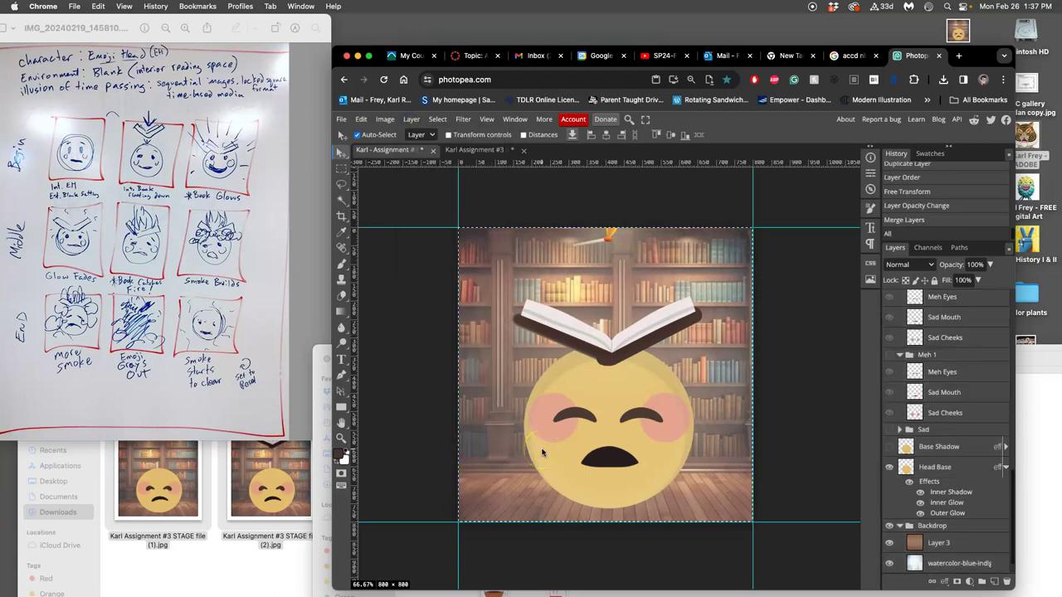
left_click(484, 151)
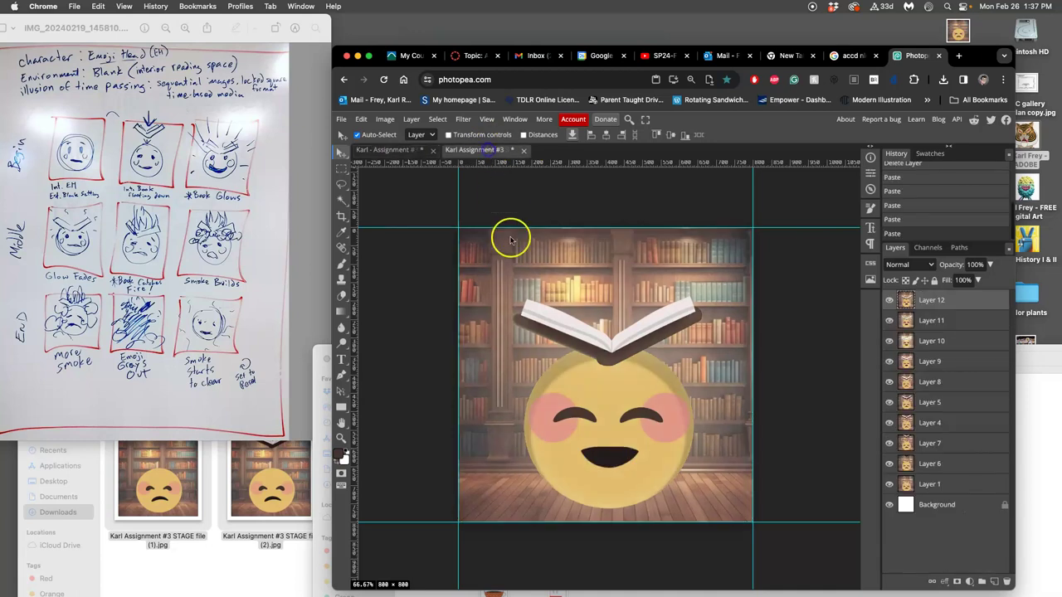
key("super+v")
Toggle the newly pasted frame's visibility to compare it with the previous frame, leaving it shown.
left_click(889, 300)
left_click(890, 302)
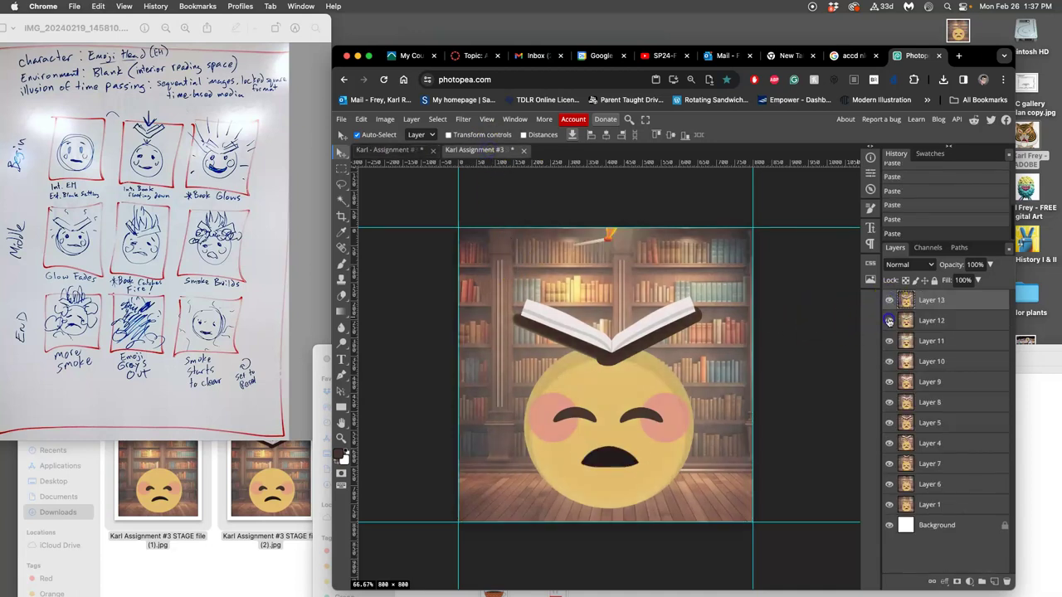
left_click(890, 321)
left_click(891, 300)
left_click(890, 301)
left_click(890, 300)
left_click(890, 300)
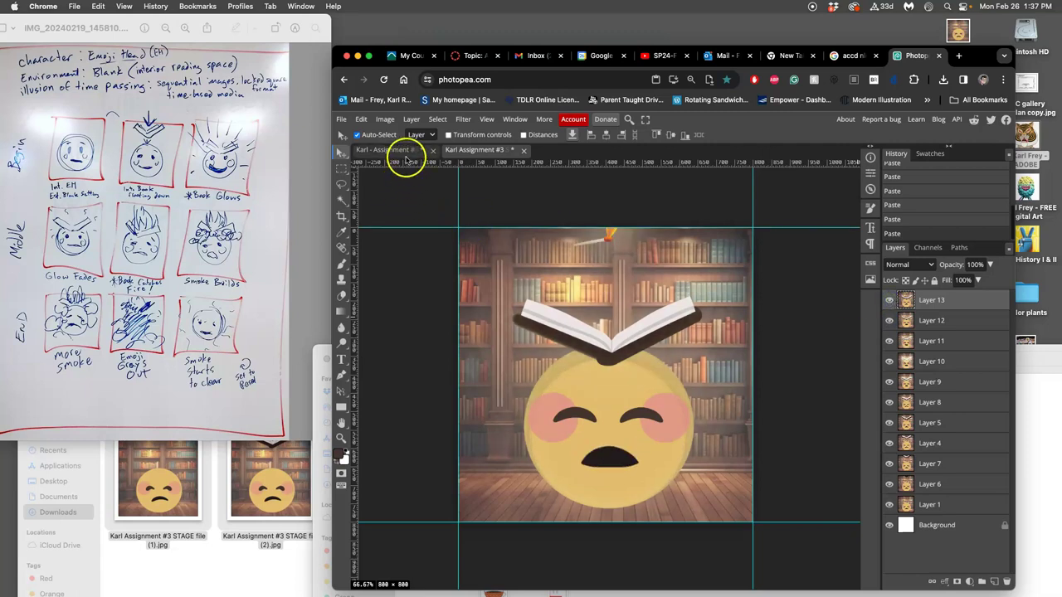
Save the Assignment #3 STAGE file and check its updated thumbnail in the Assignment #3 folder.
key("ctrl+s")
left_click(1028, 386)
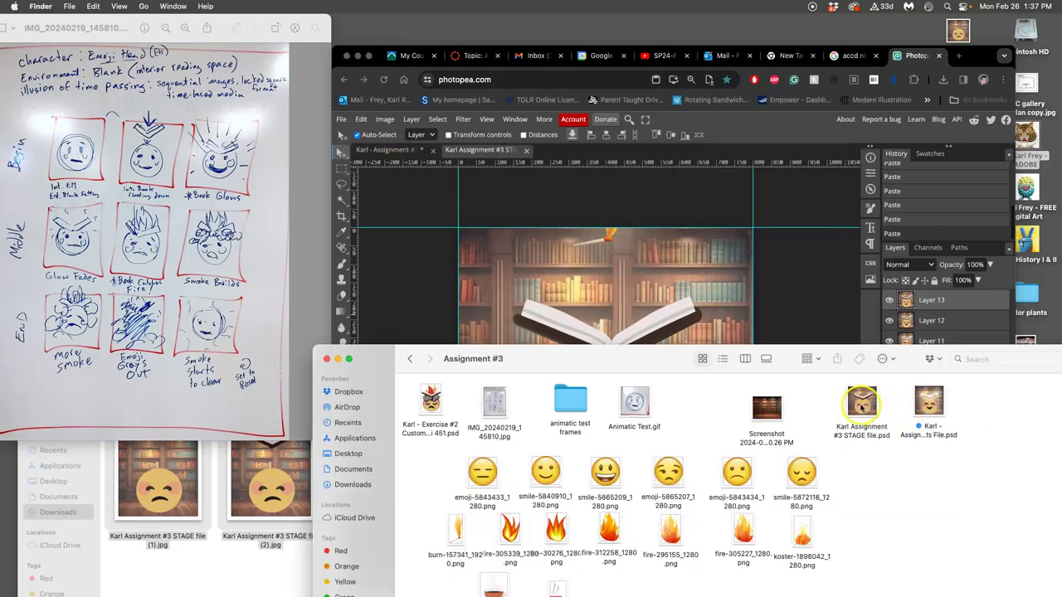
left_click(826, 320)
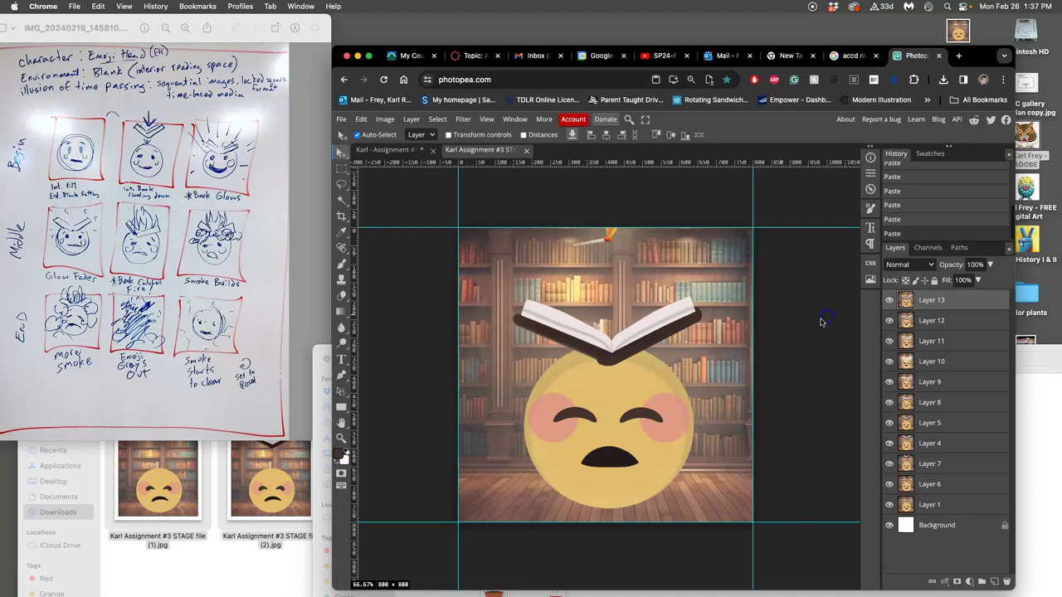
Deselect the canvas in the assets file and delete the merged MATCH image layer above the original match.
left_click(407, 150)
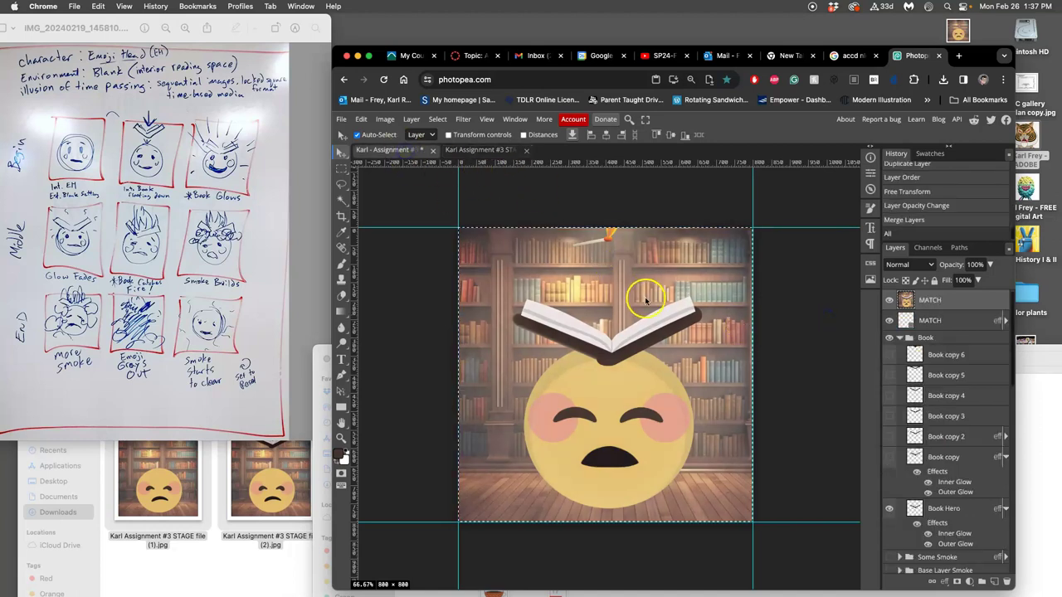
left_click(937, 301)
key("ctrl+d")
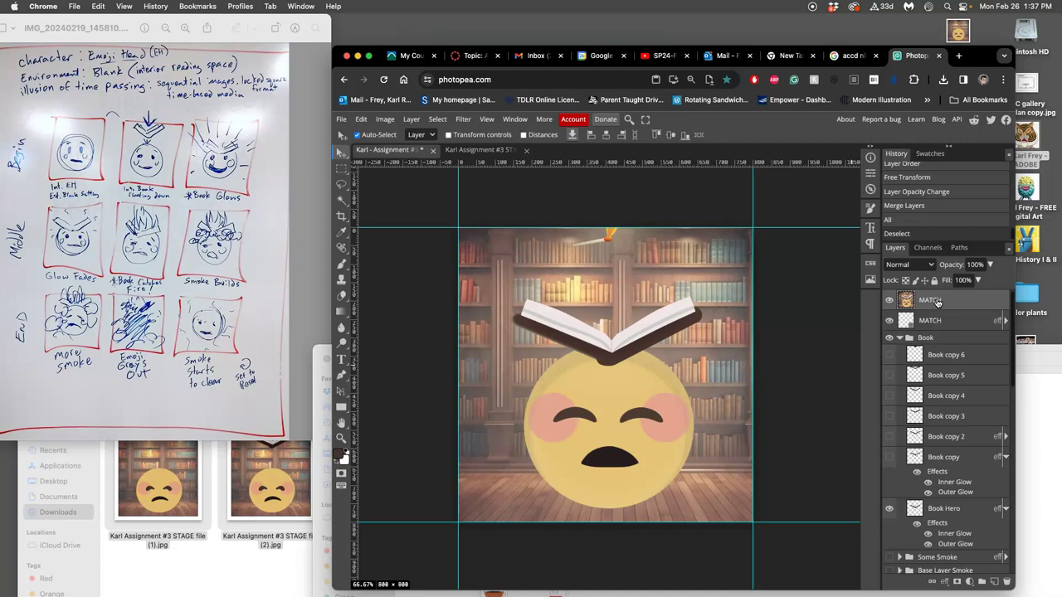
key("Delete")
Save the Assignment #3 Assets file with the MATCH layer selected and check its thumbnail in the Assignment #3 folder.
left_click(943, 305)
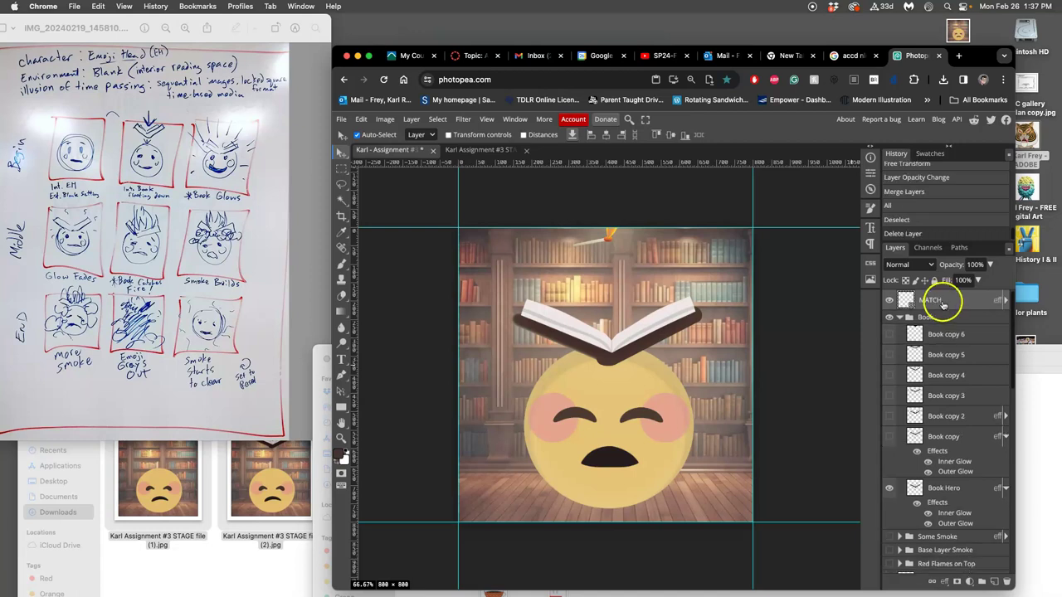
double_click(1036, 377)
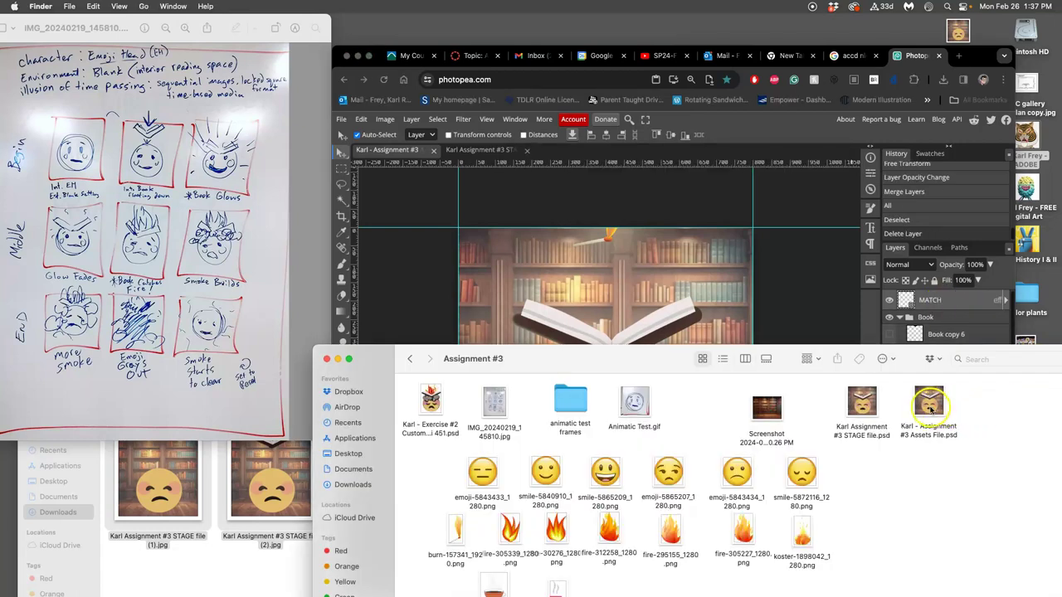
left_click(784, 294)
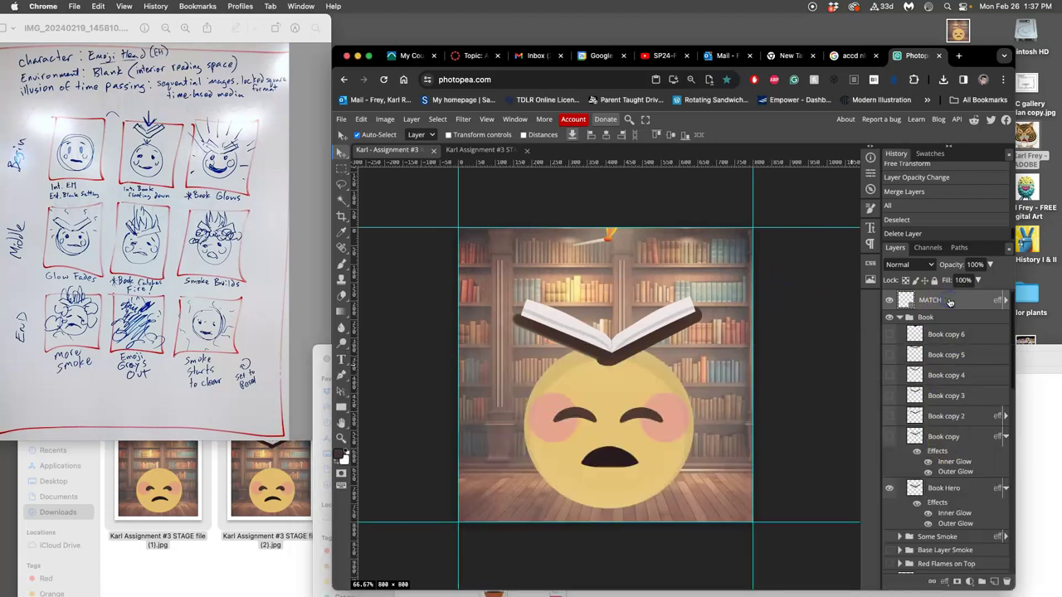
Duplicate the MATCH layer and reposition the copy on the canvas for the next frame.
key("super+j")
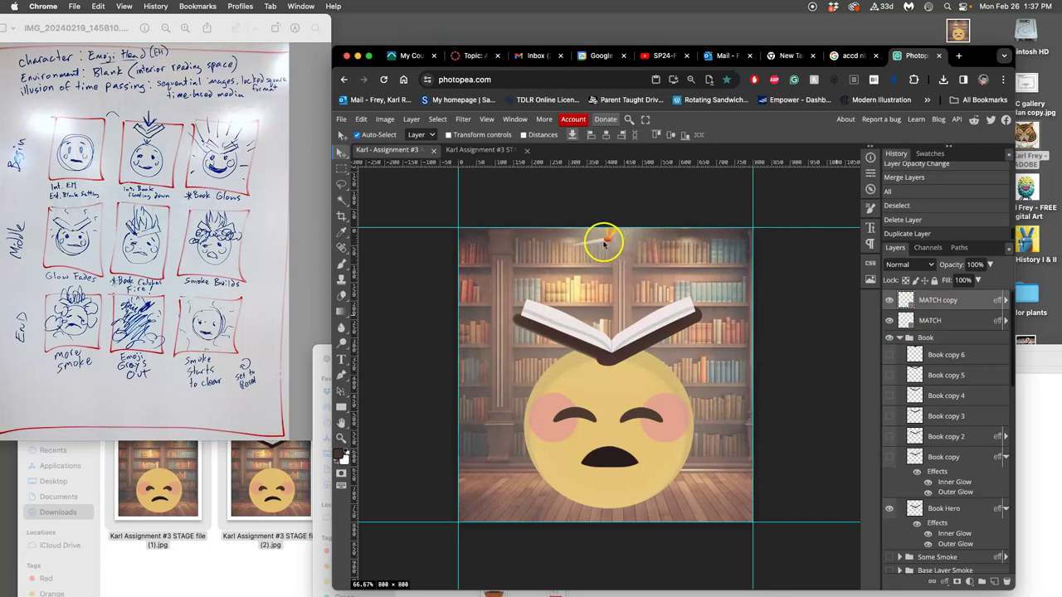
left_click_drag(604, 240, 610, 239)
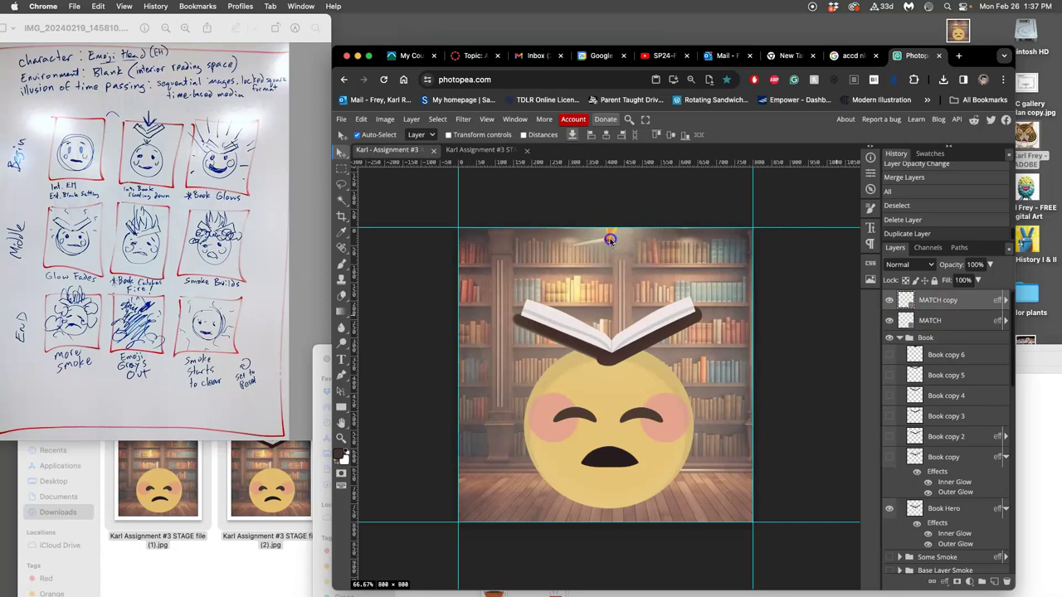